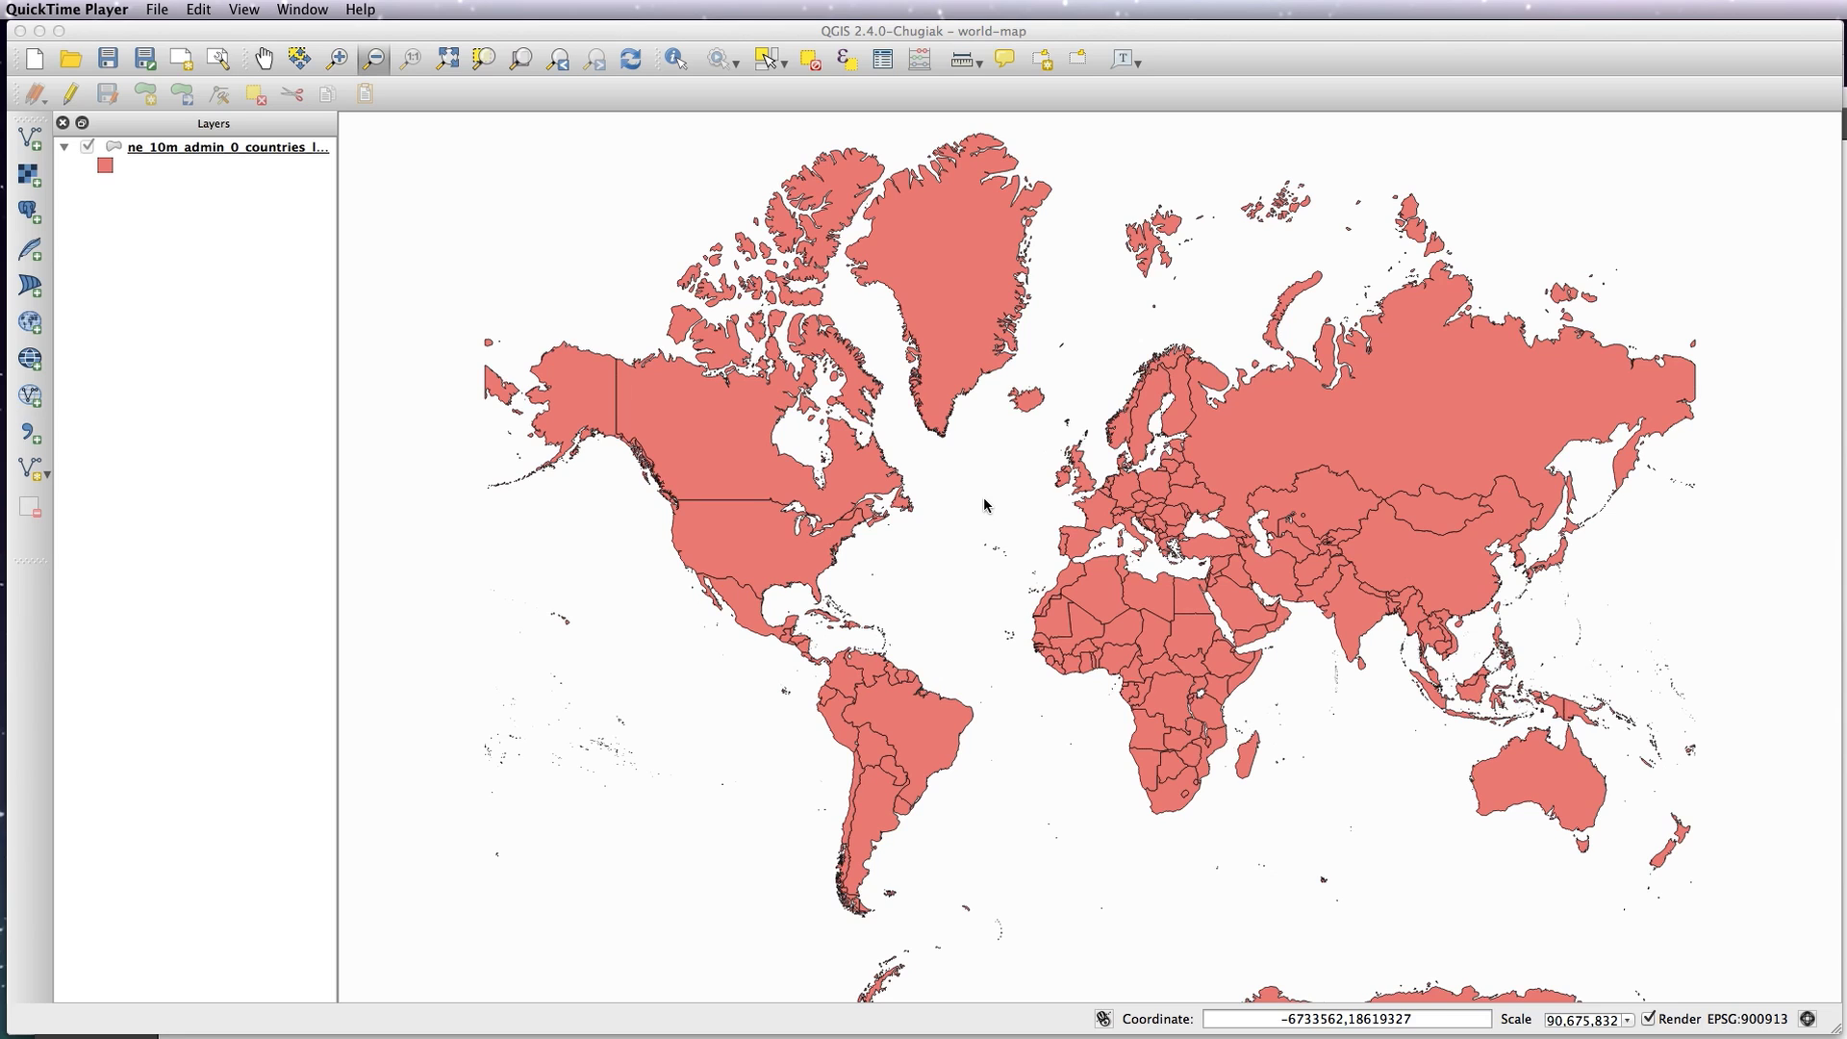
- Switch from QGIS to the Finder window showing the 10m_cultural folder
key(super+Tab)
key(super+Tab)
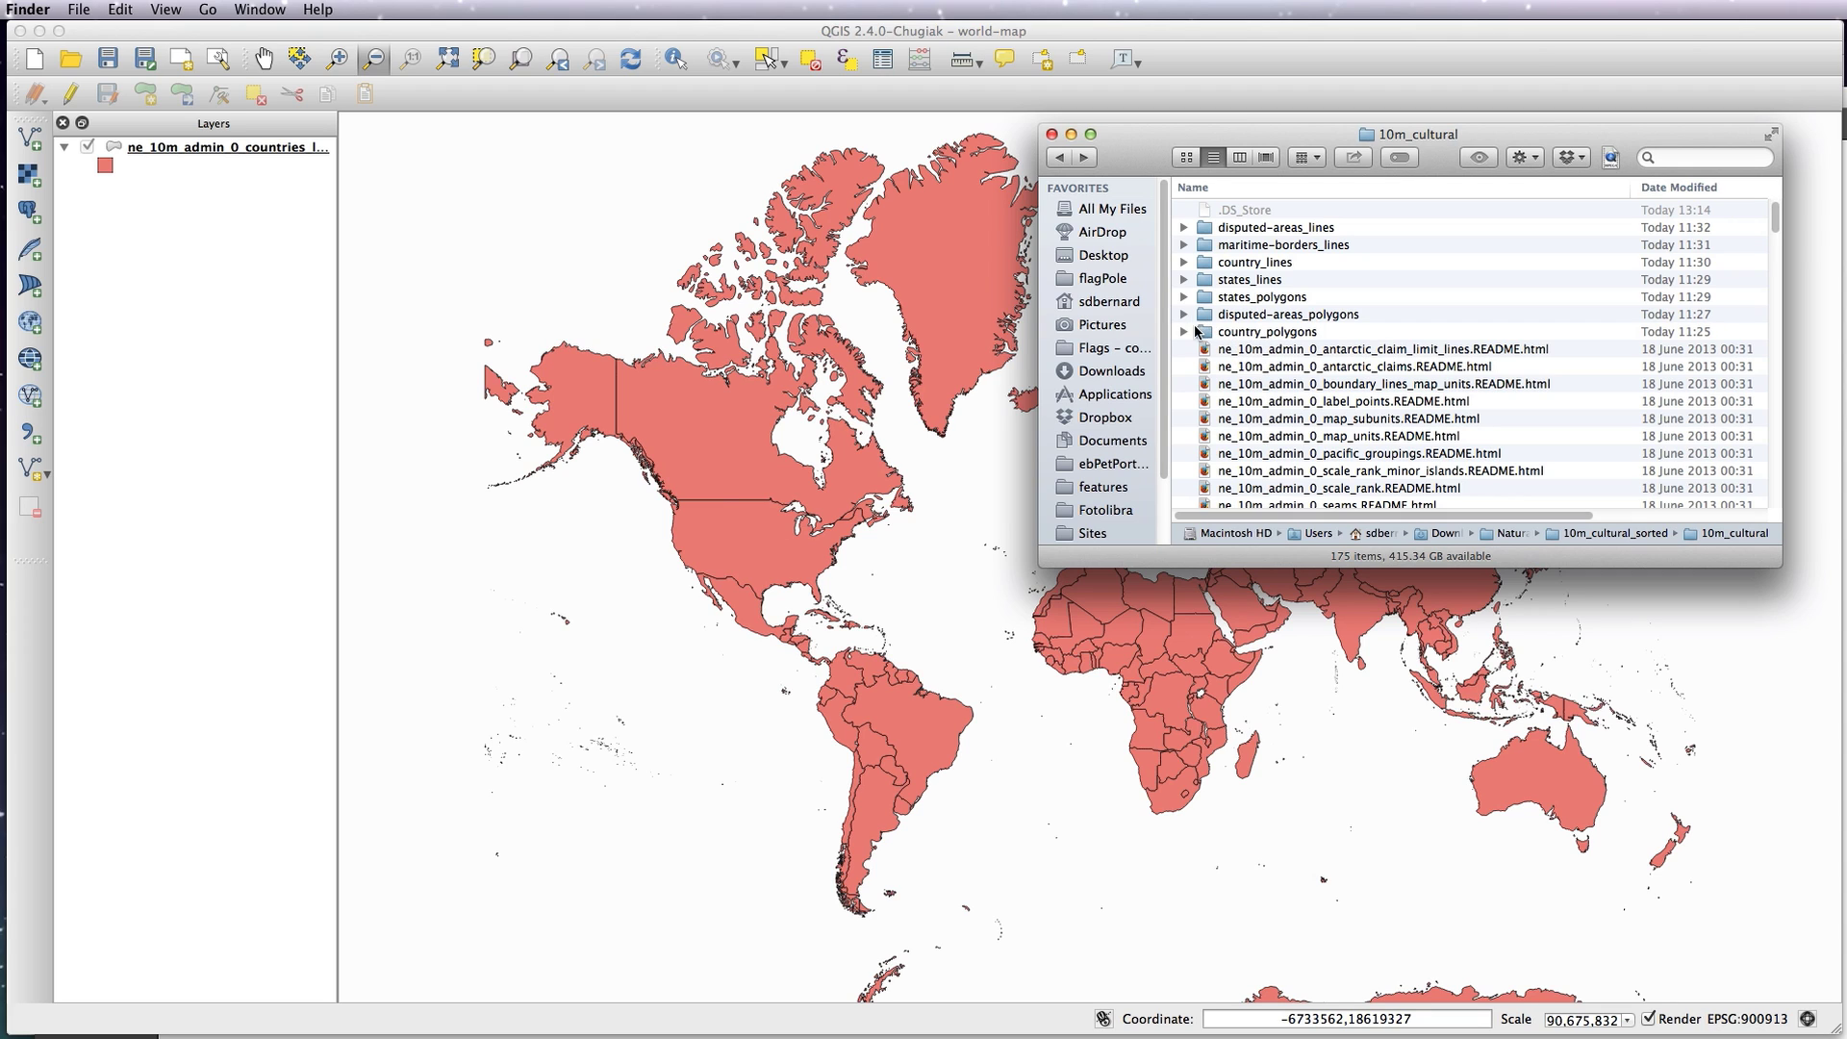
- Add ne_10m_admin_0_boundary_lines_land.shp from country_lines to the map, then go up two folders
click(1186, 262)
click(1331, 334)
mouse_move(1332, 334)
mouse_down()
mouse_move(825, 494)
mouse_move(834, 519)
mouse_up()
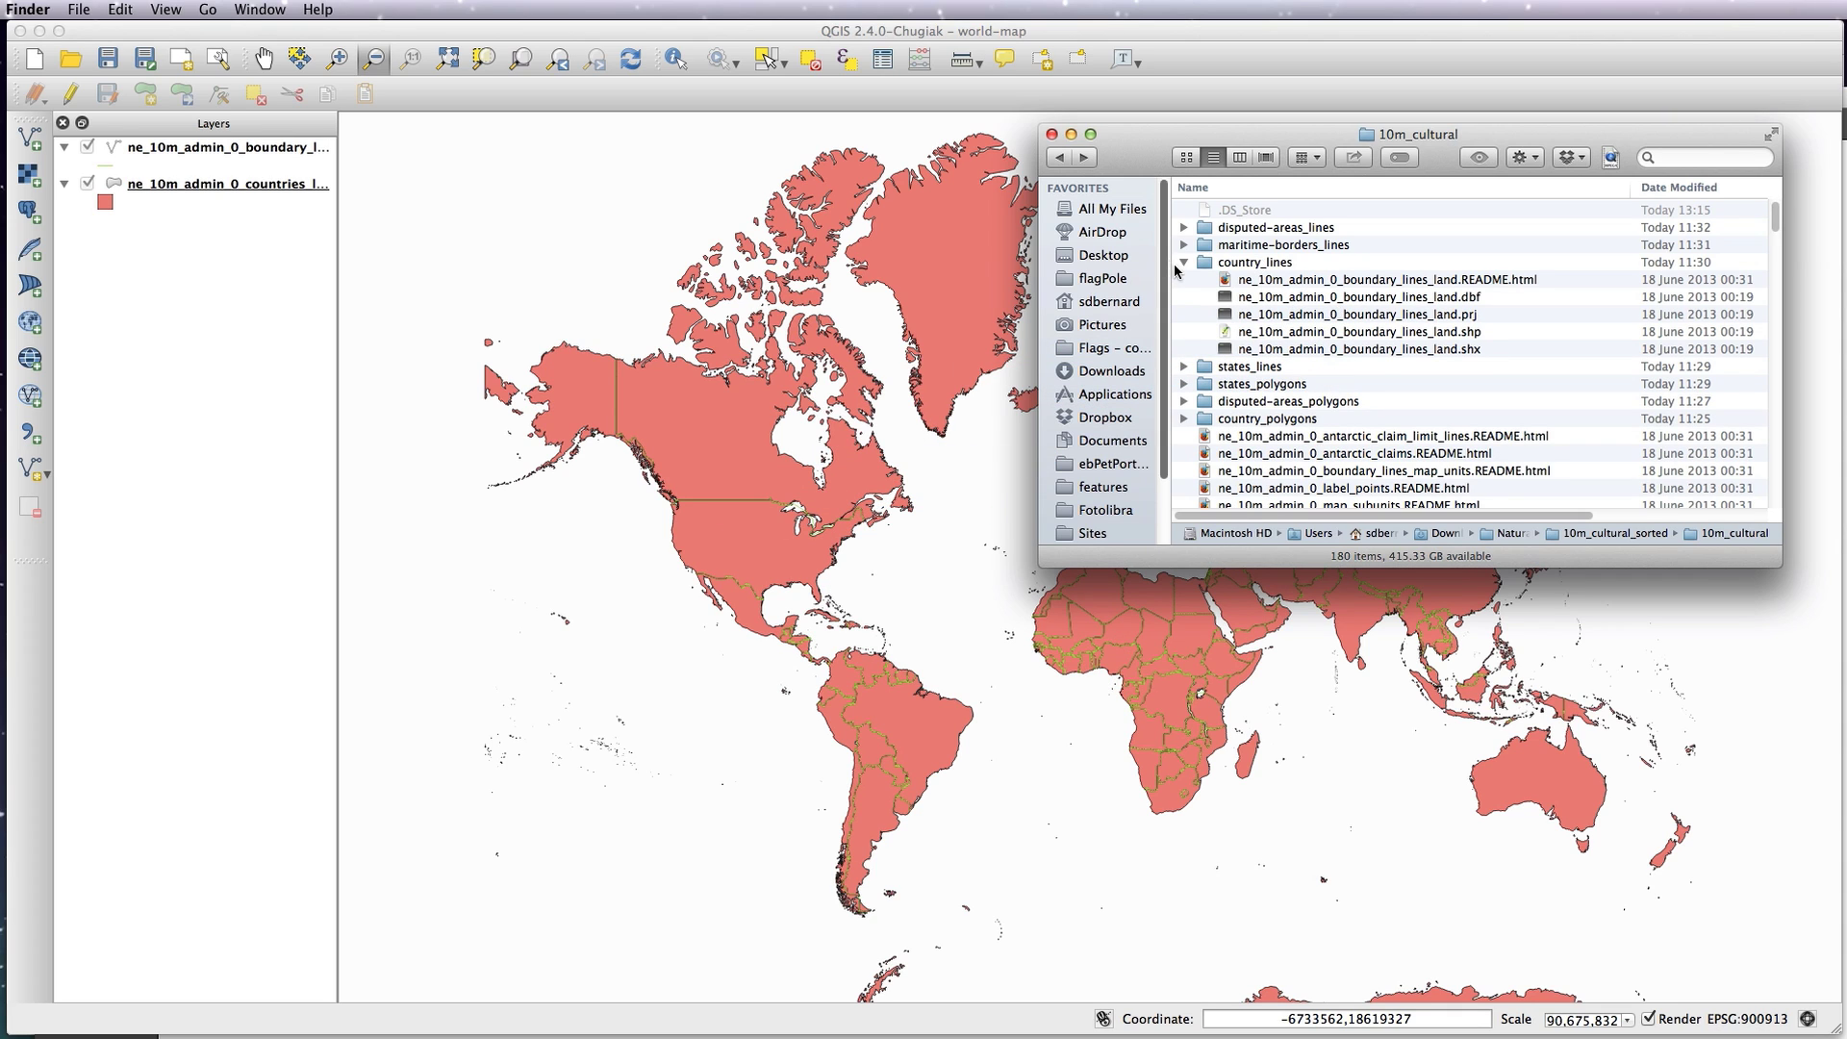
click(1184, 262)
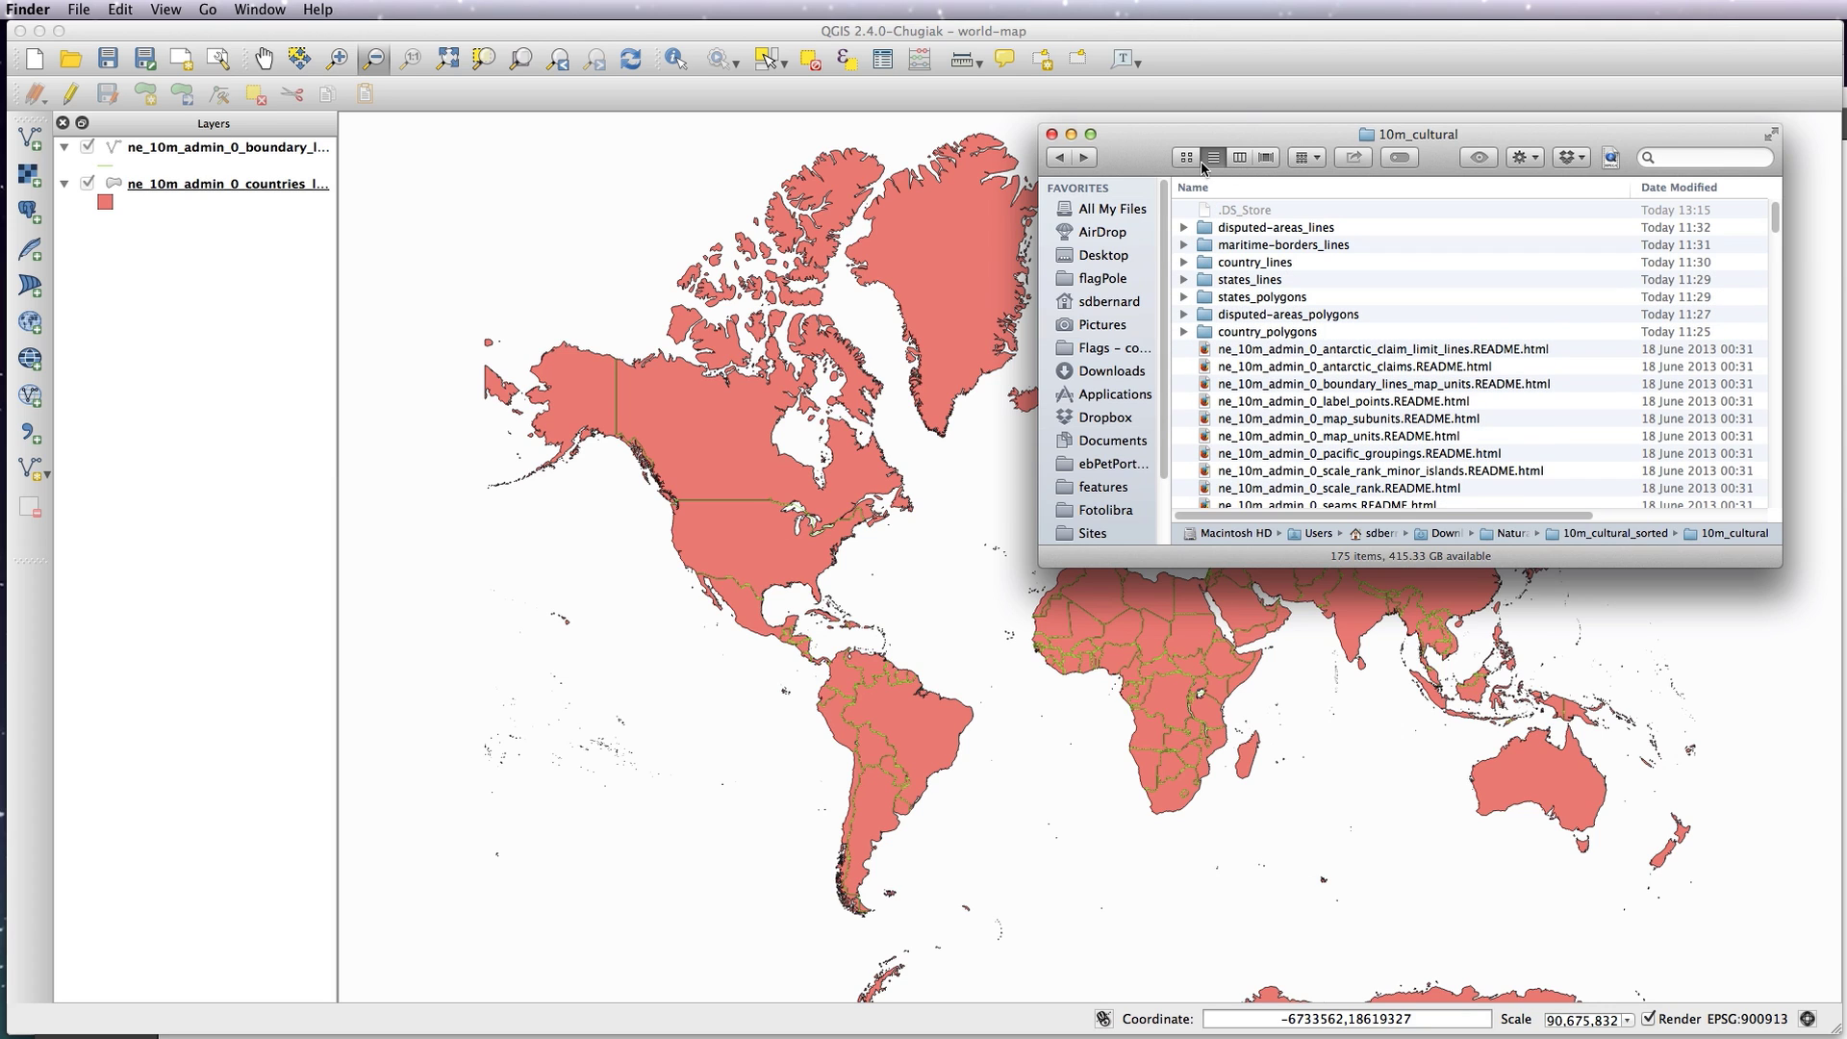
key(super+Up)
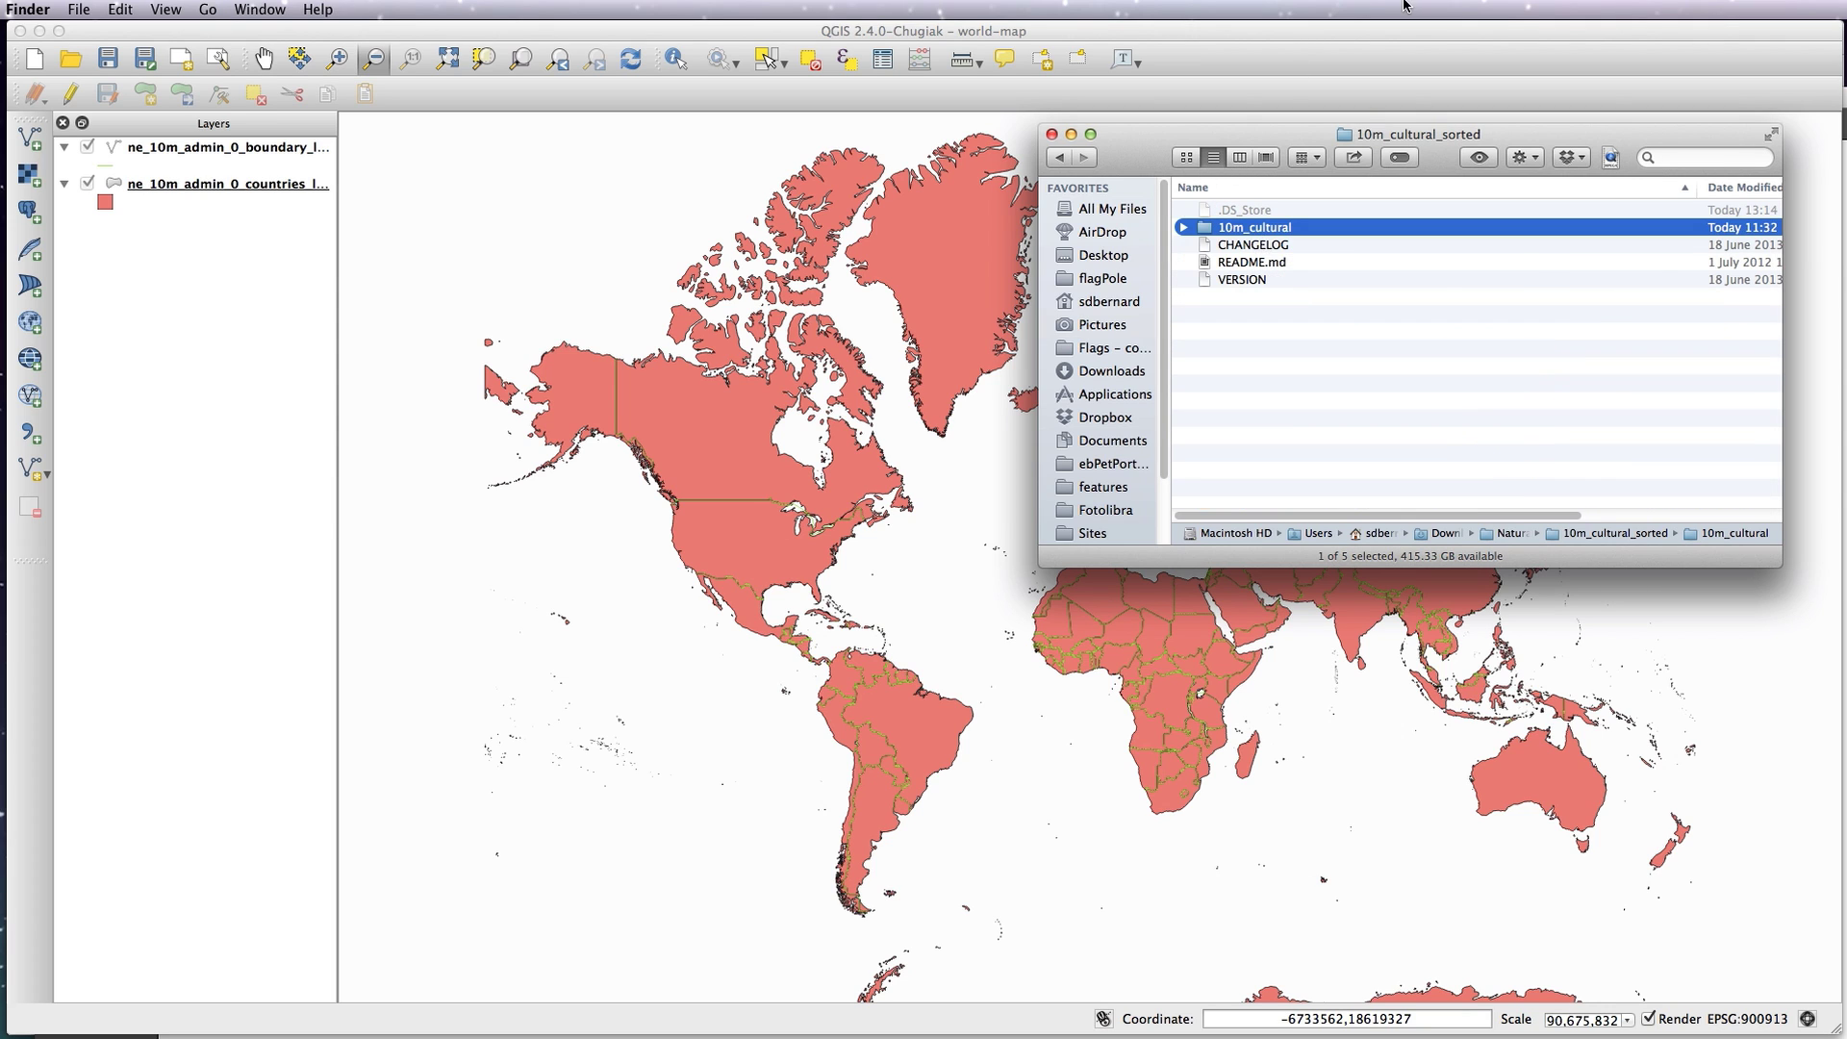
key(super+Up)
- Add the rivers, lakes and coastline shapefiles from 10m_physical_sorted to the map, then return to QGIS
double_click(1285, 282)
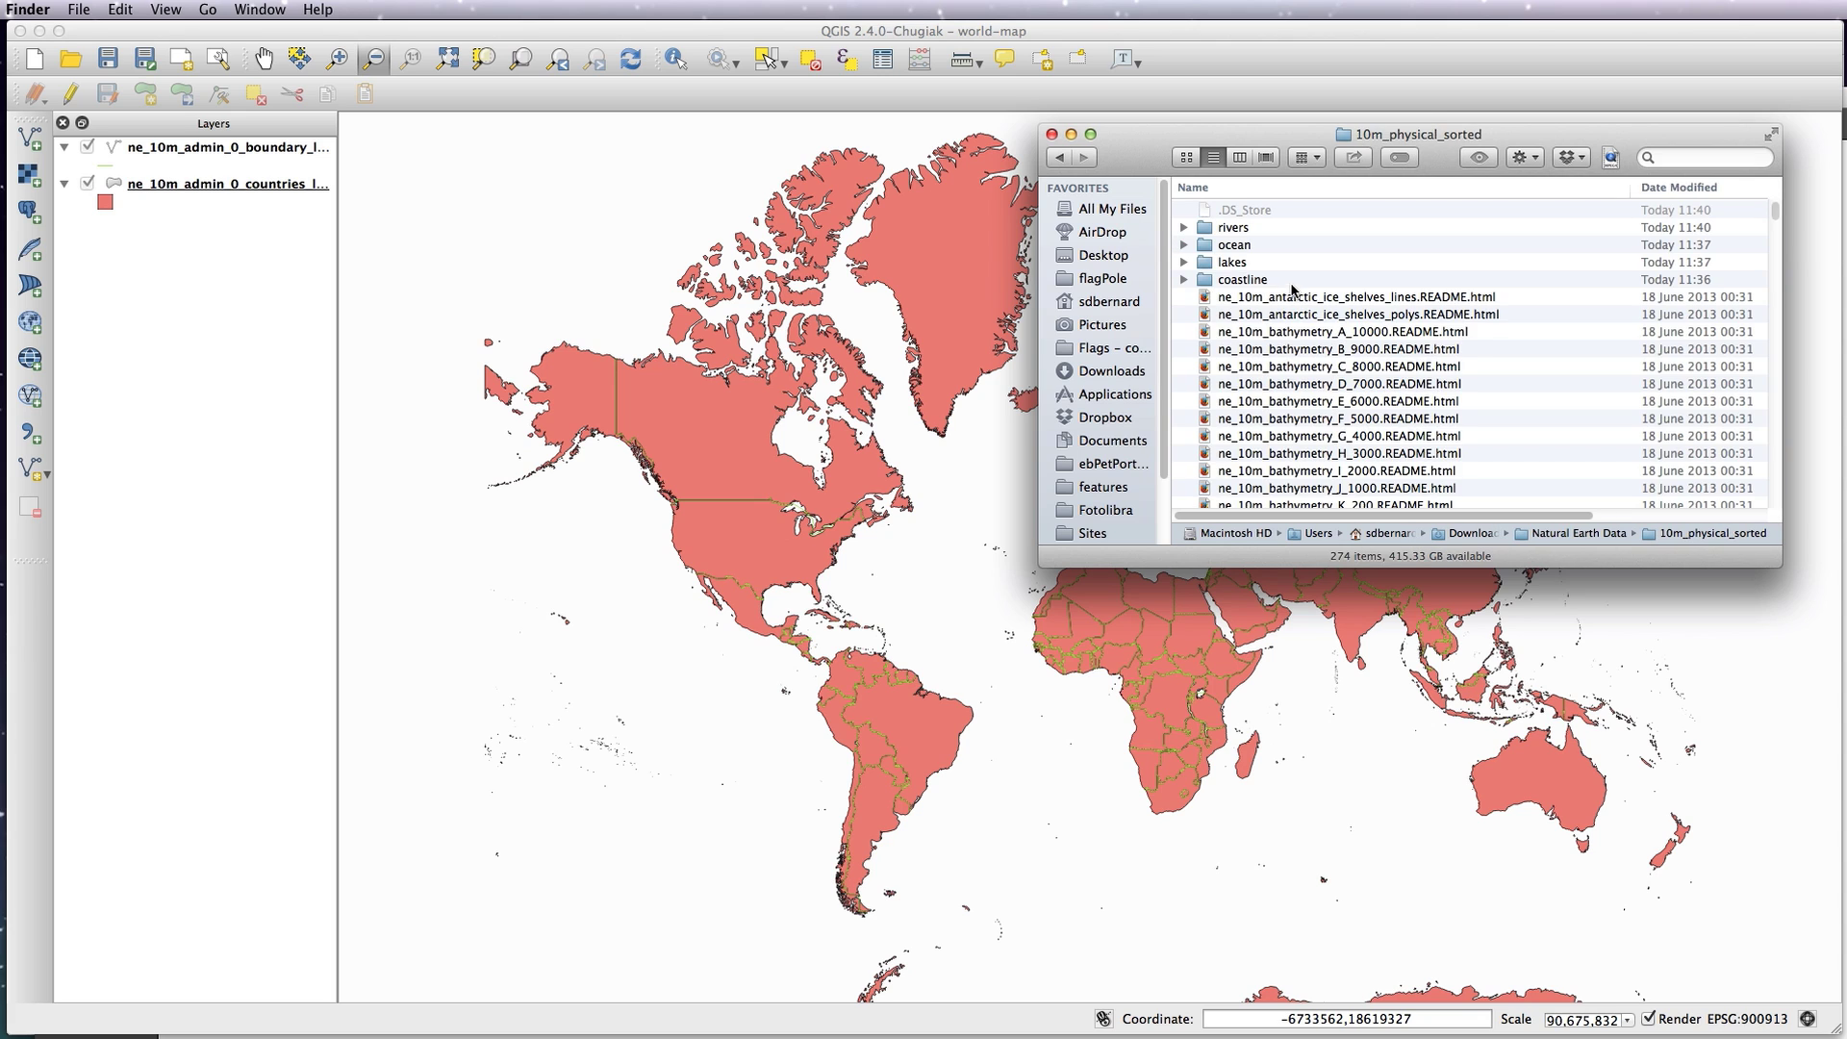
click(1184, 227)
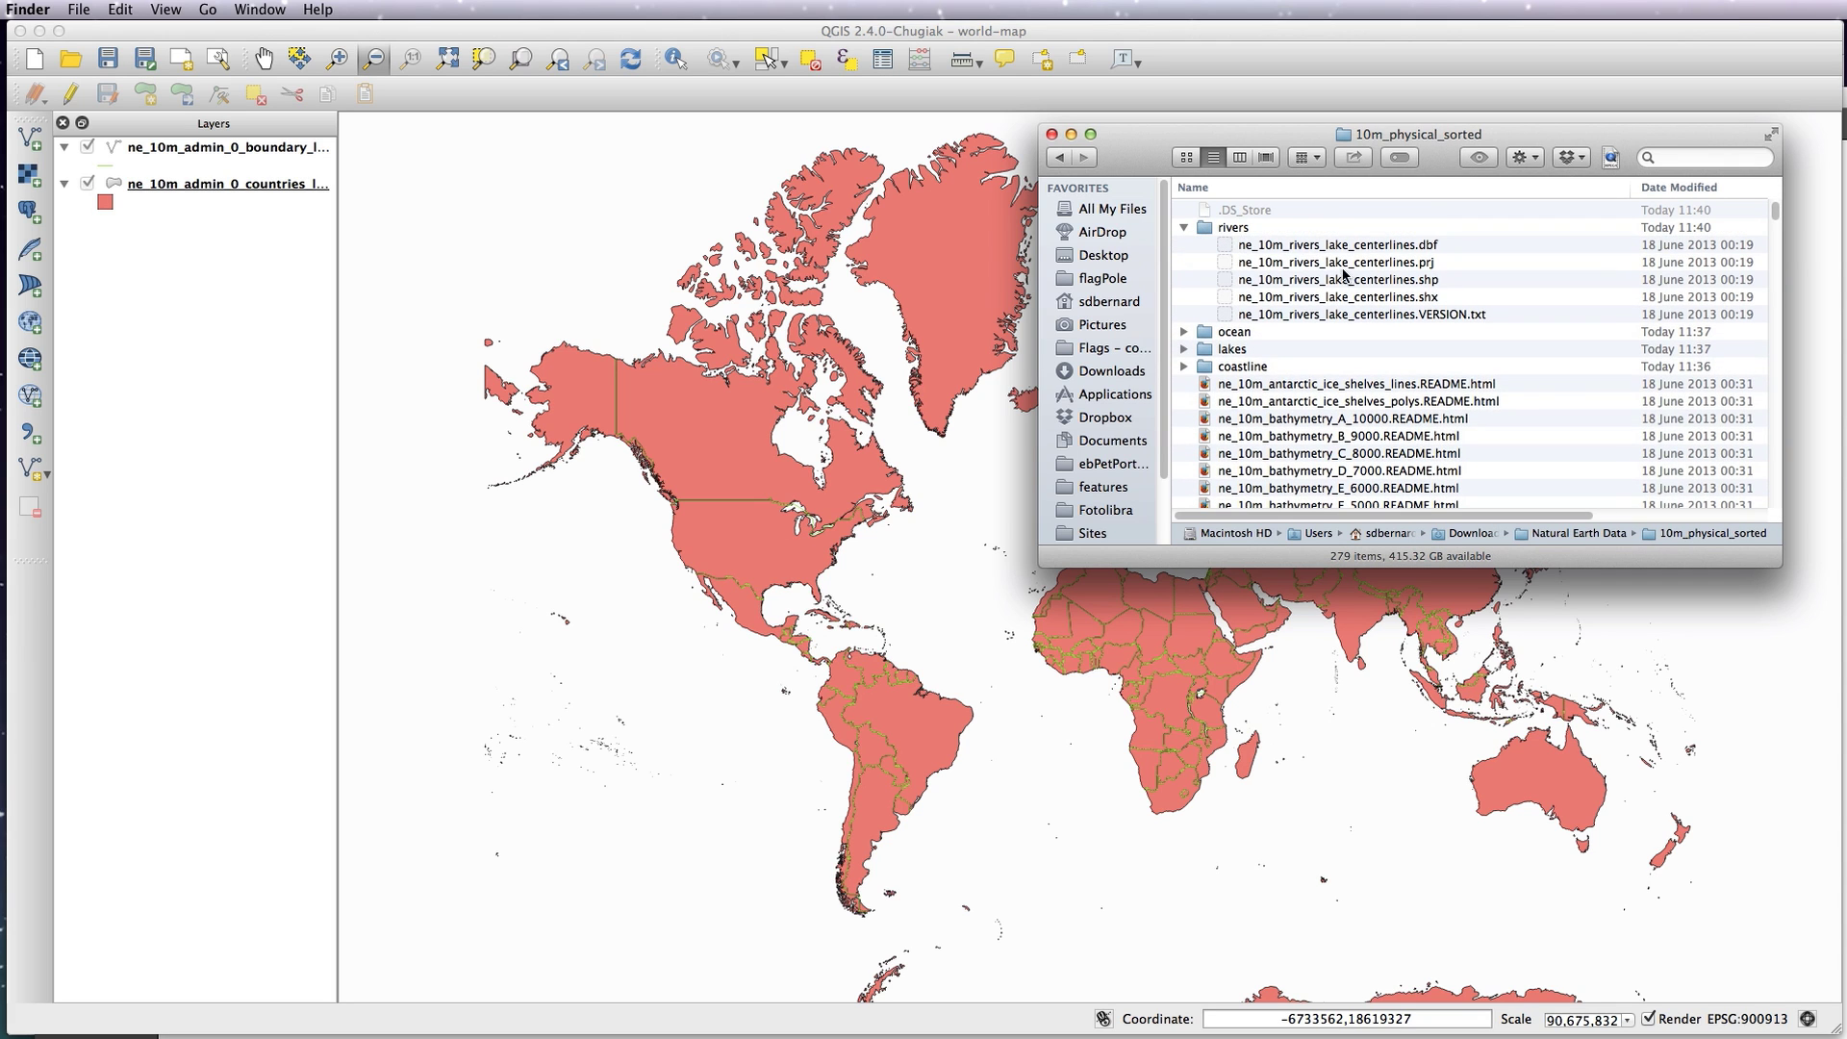
mouse_move(1347, 279)
mouse_down()
mouse_move(1144, 350)
mouse_move(823, 518)
mouse_move(852, 549)
mouse_up()
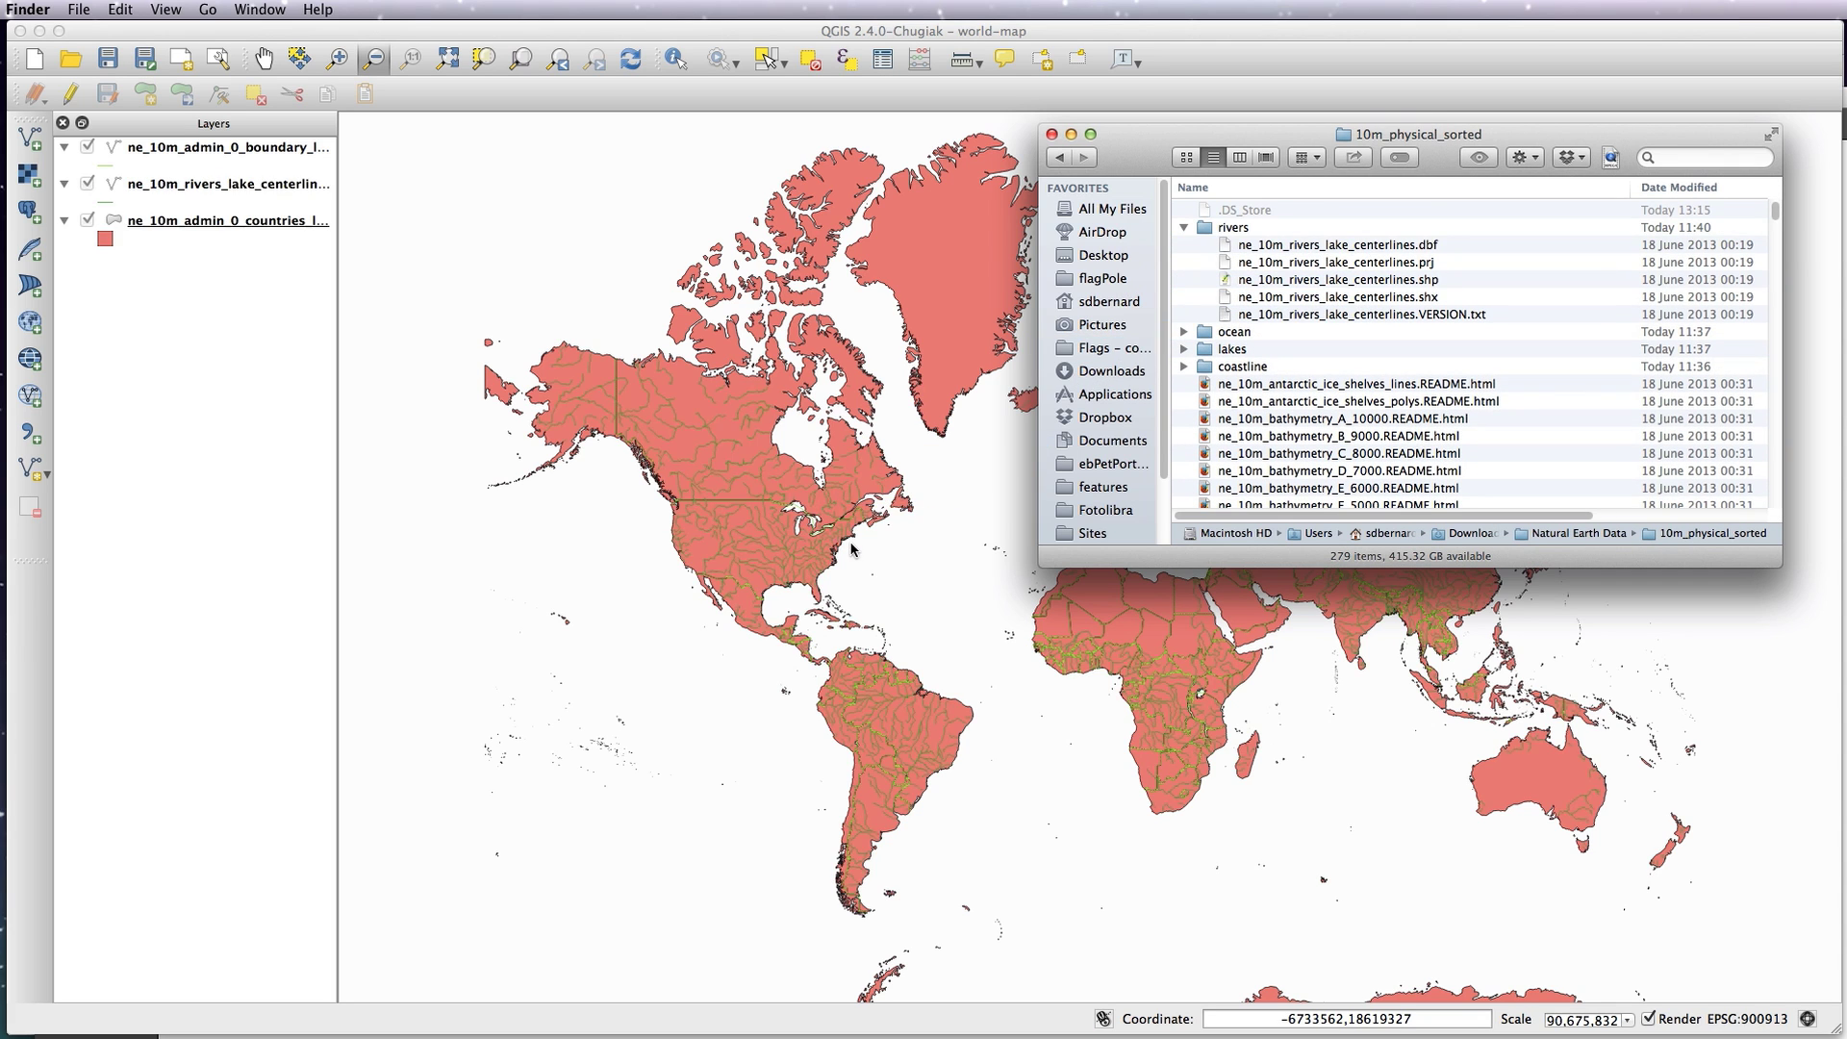
click(1185, 228)
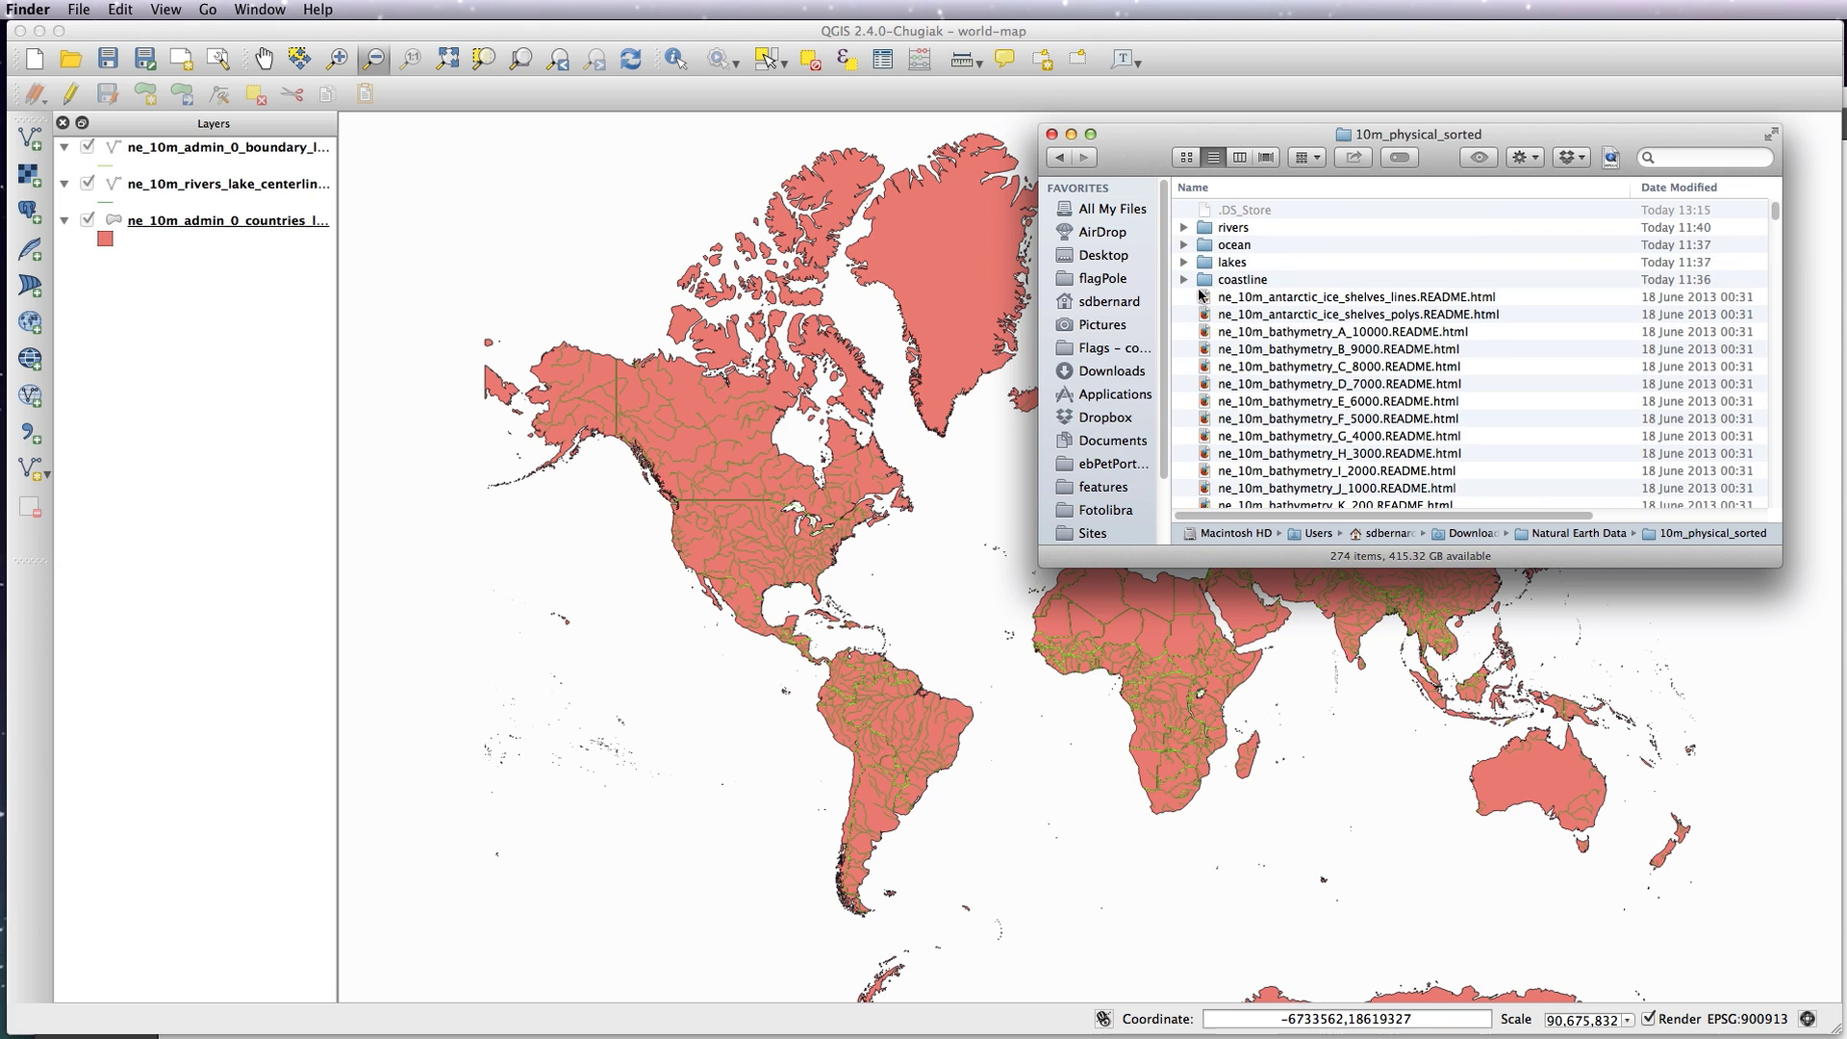
click(1184, 261)
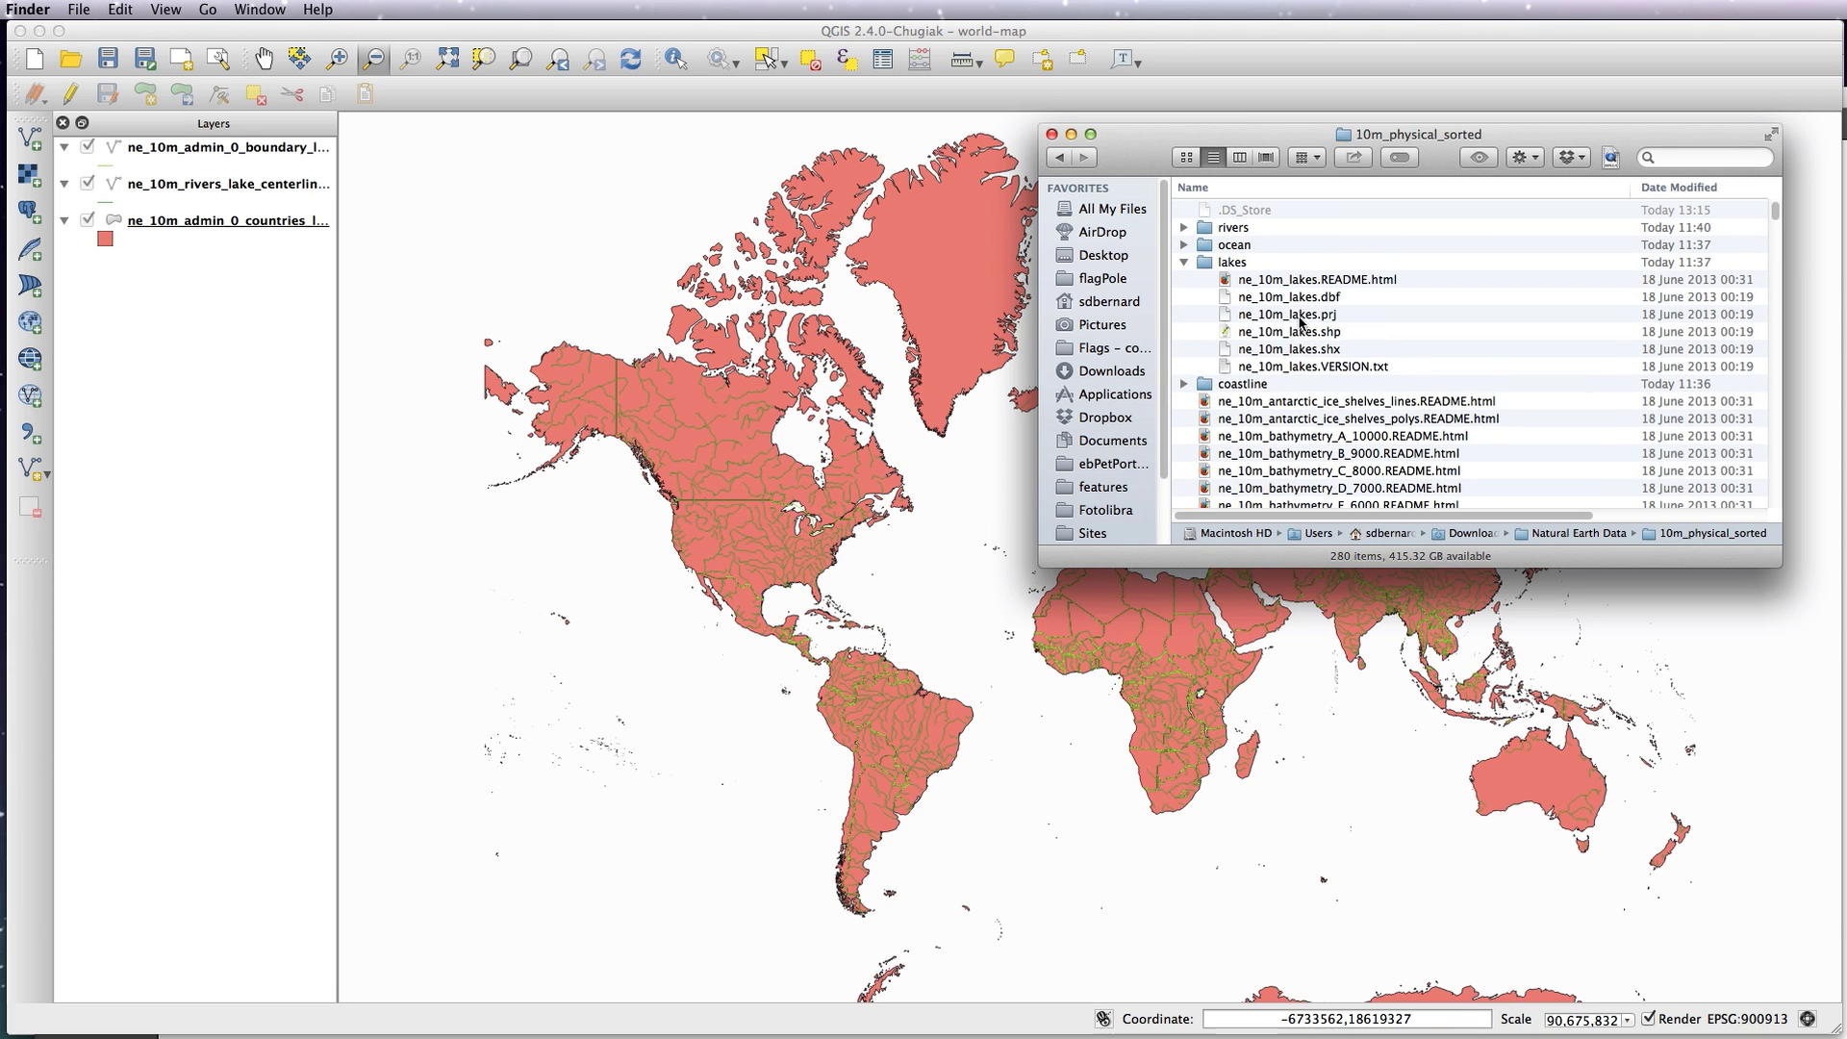
mouse_move(1300, 323)
mouse_down()
mouse_move(876, 428)
mouse_move(880, 499)
mouse_up()
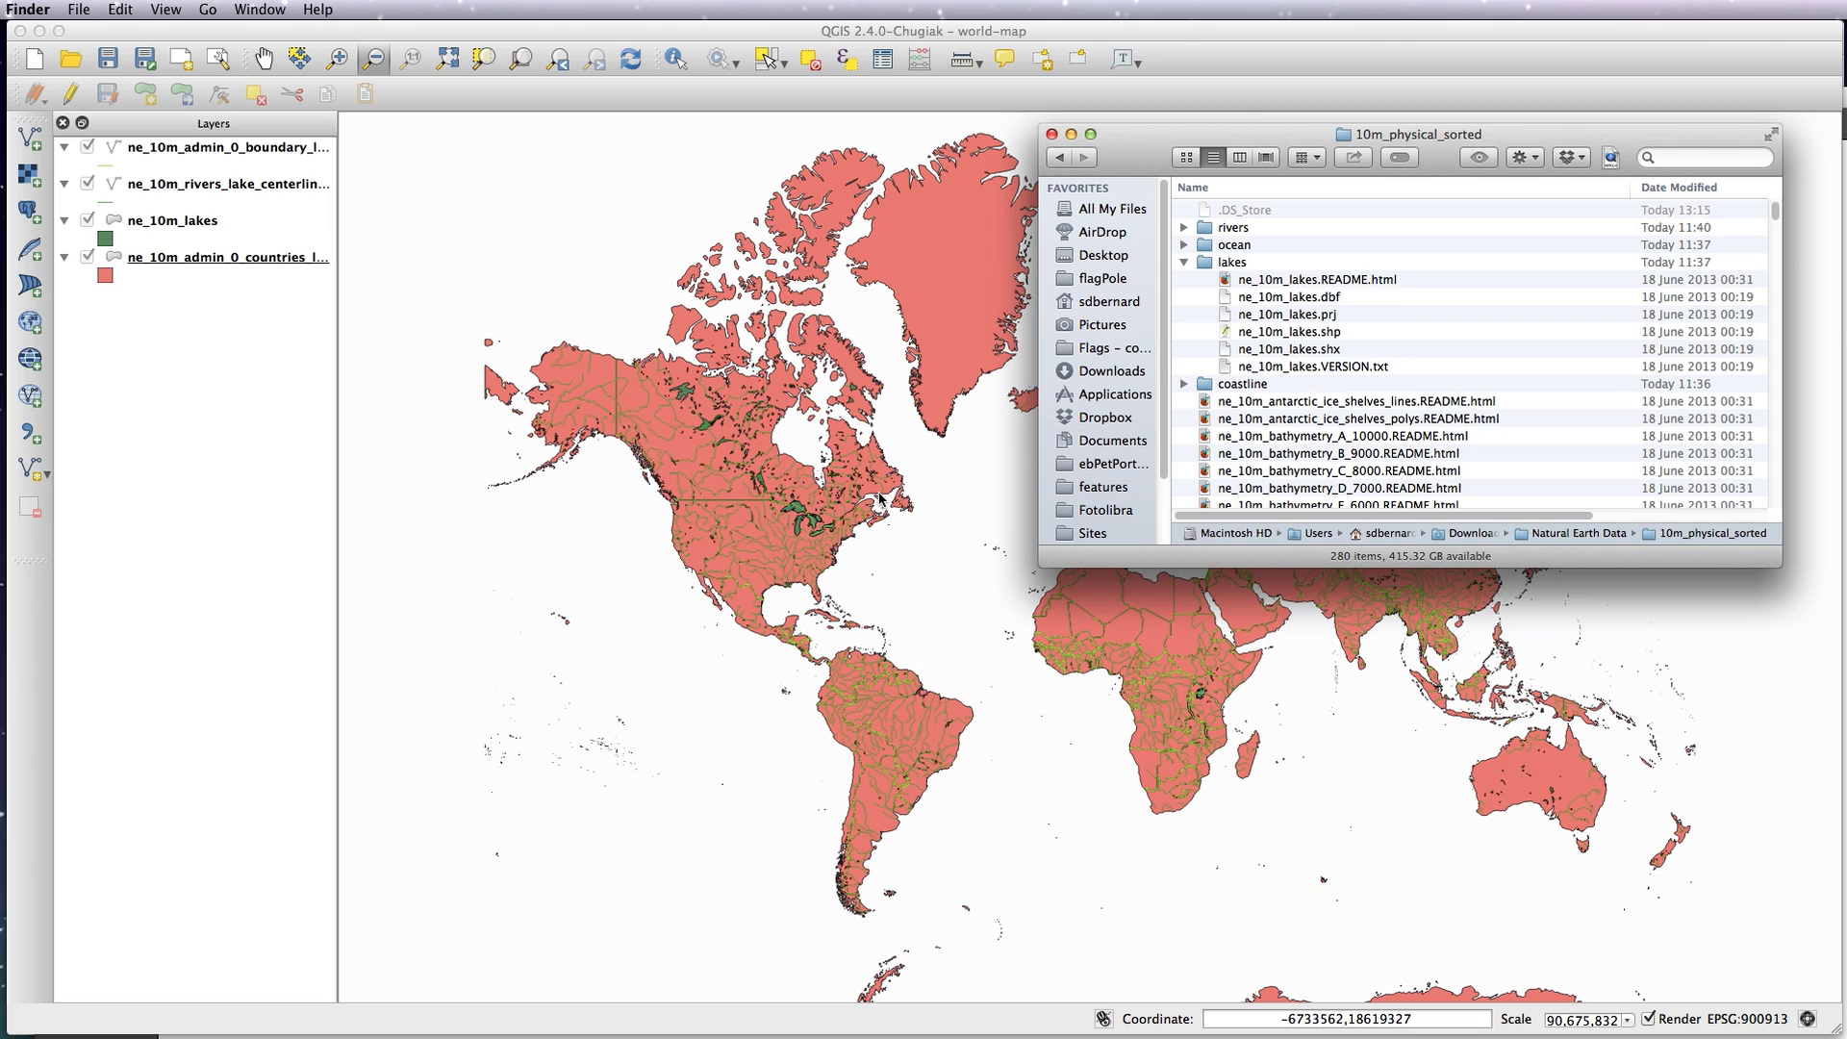
click(1184, 261)
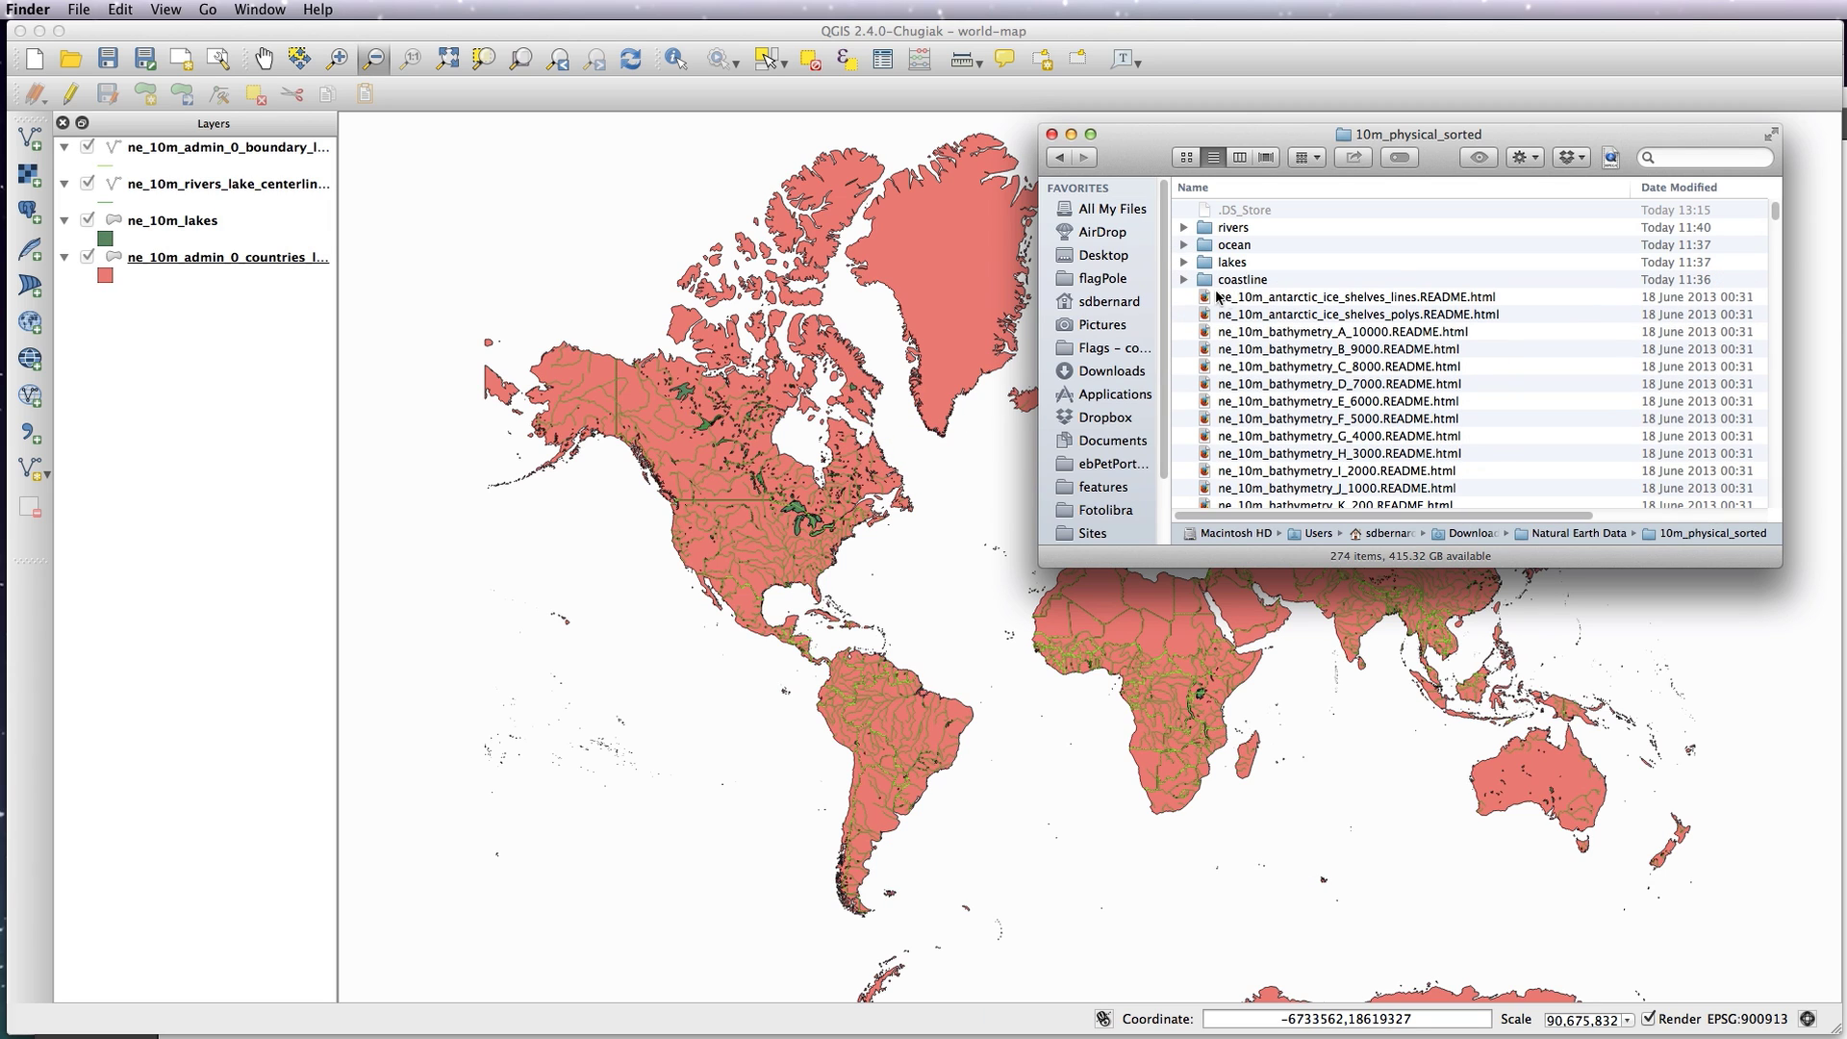
click(1184, 279)
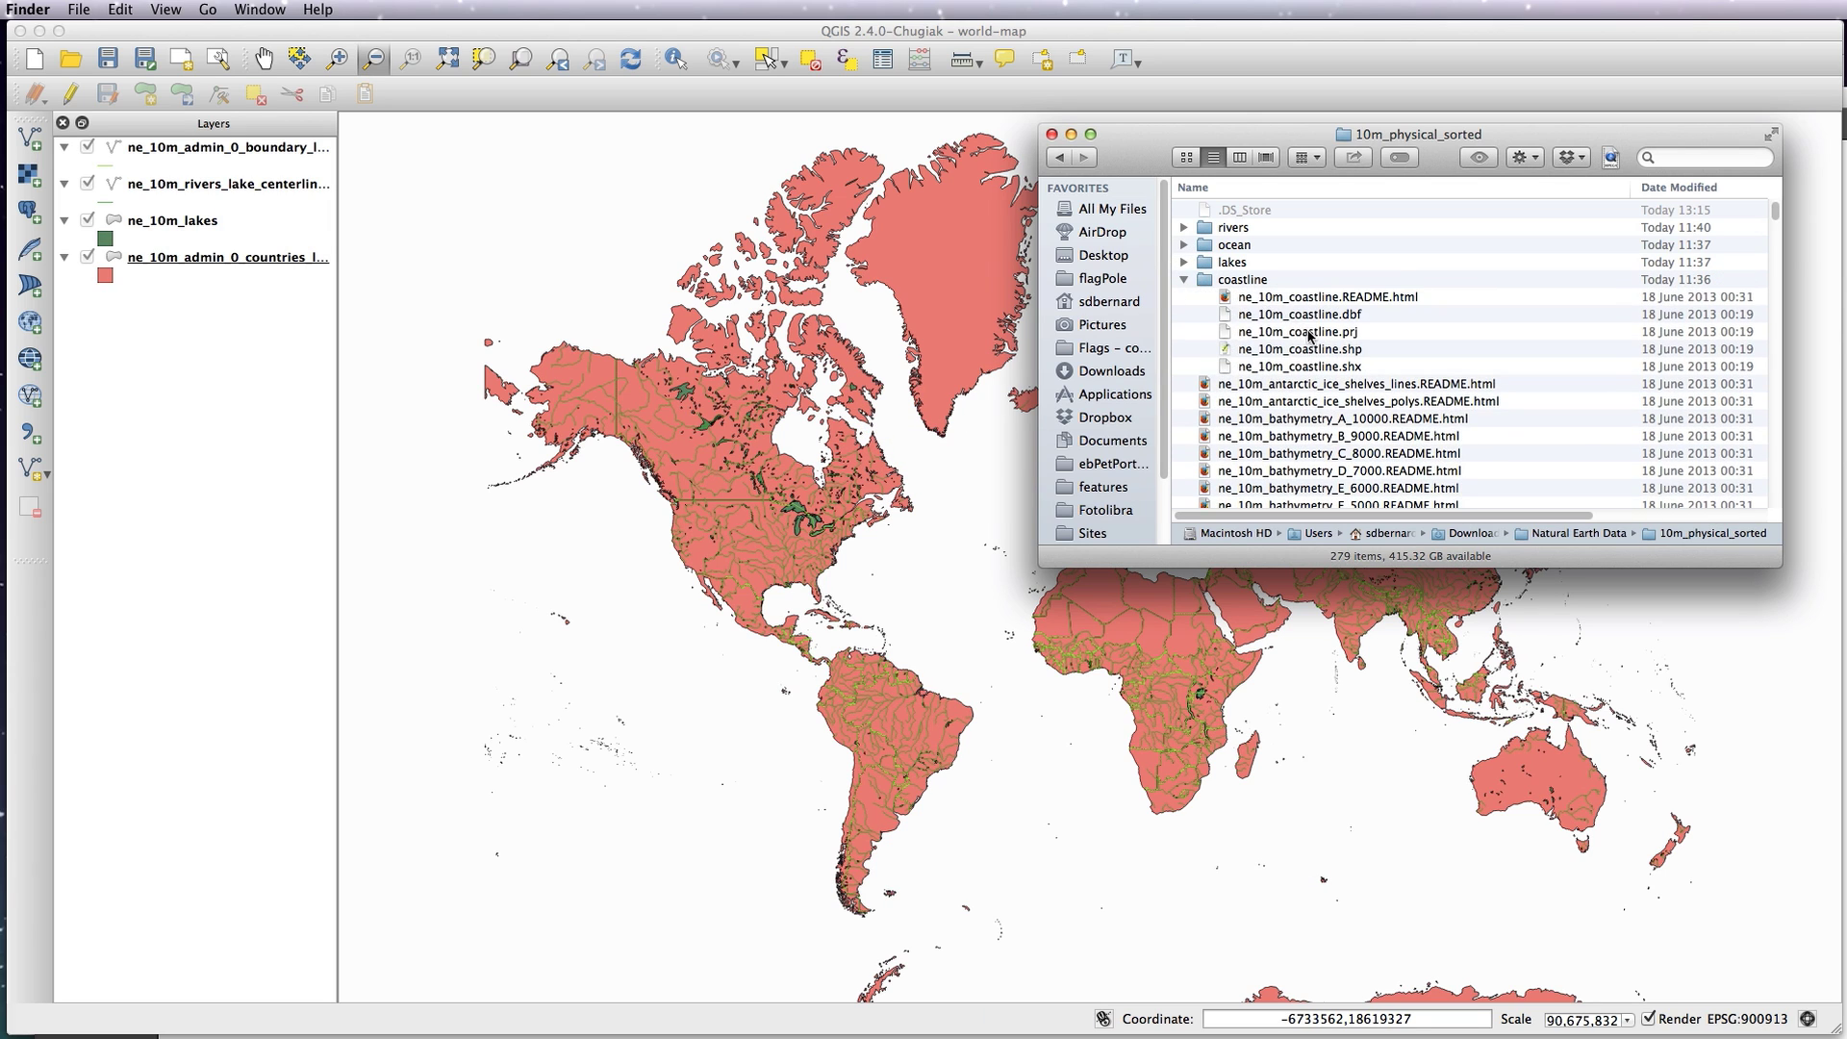
drag(1314, 352, 956, 400)
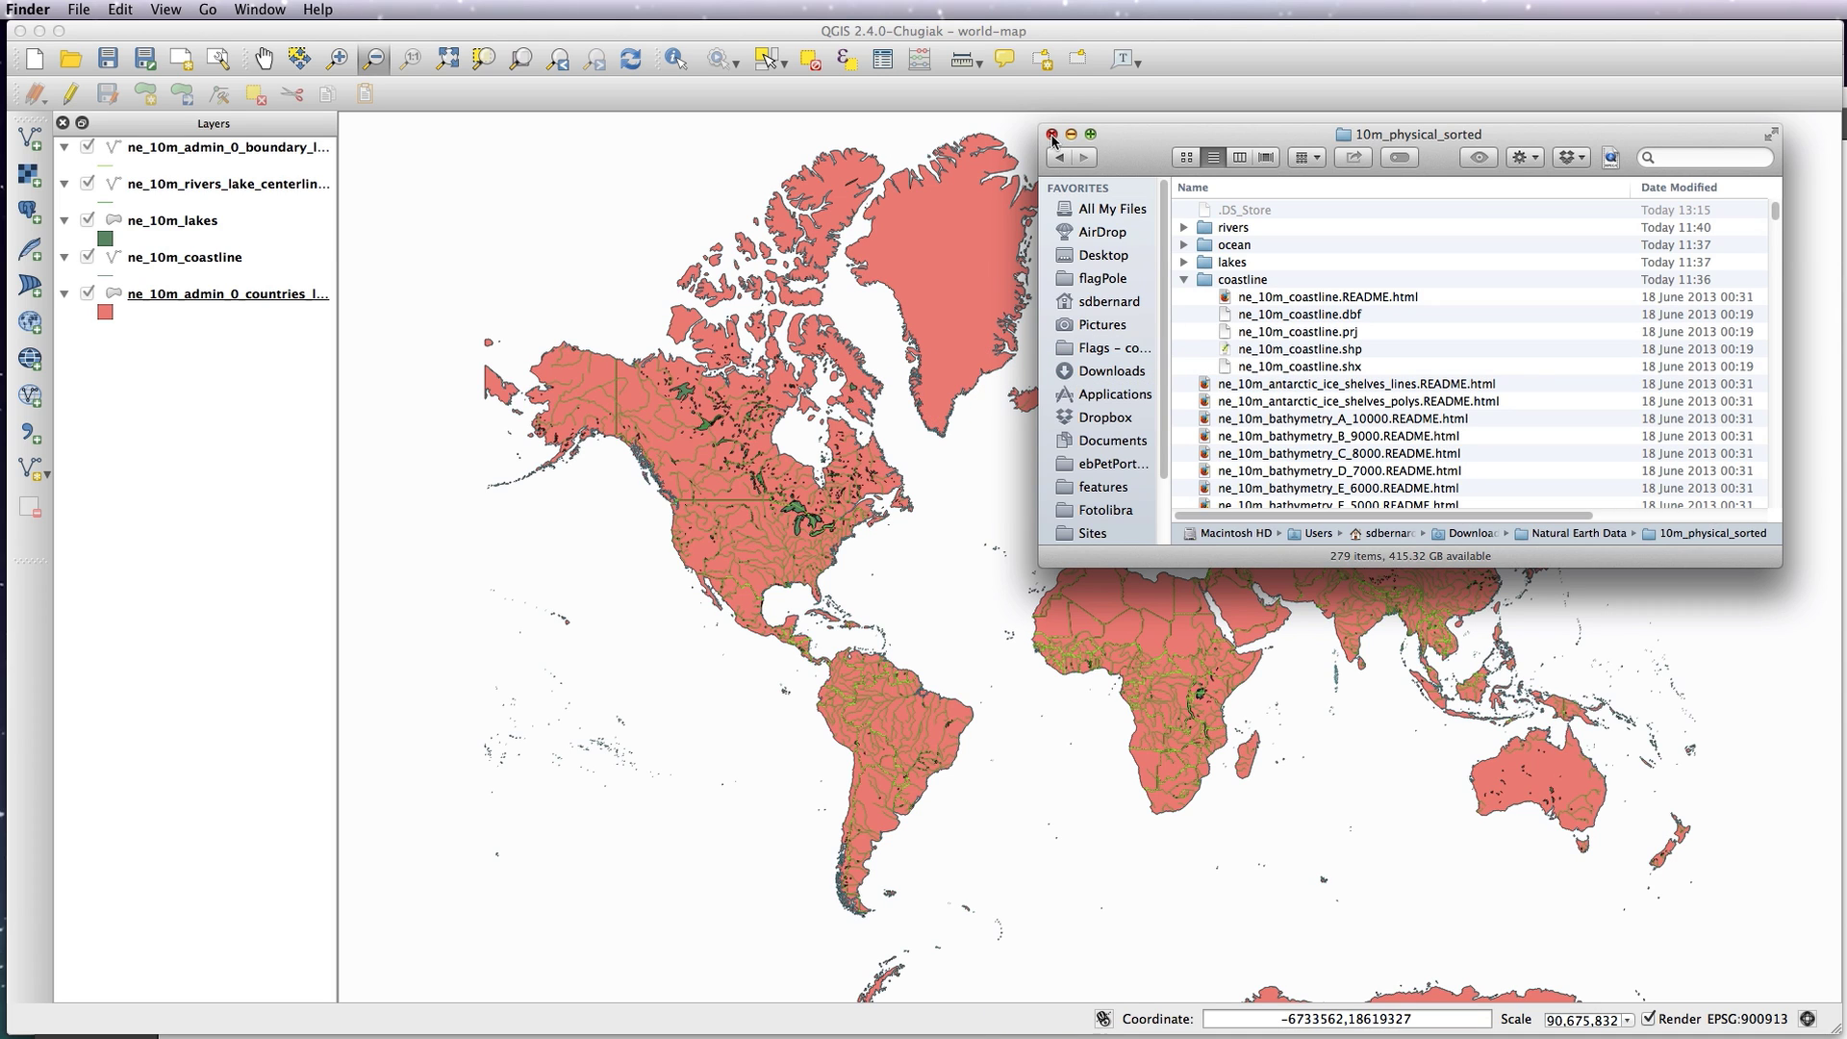
click(1070, 92)
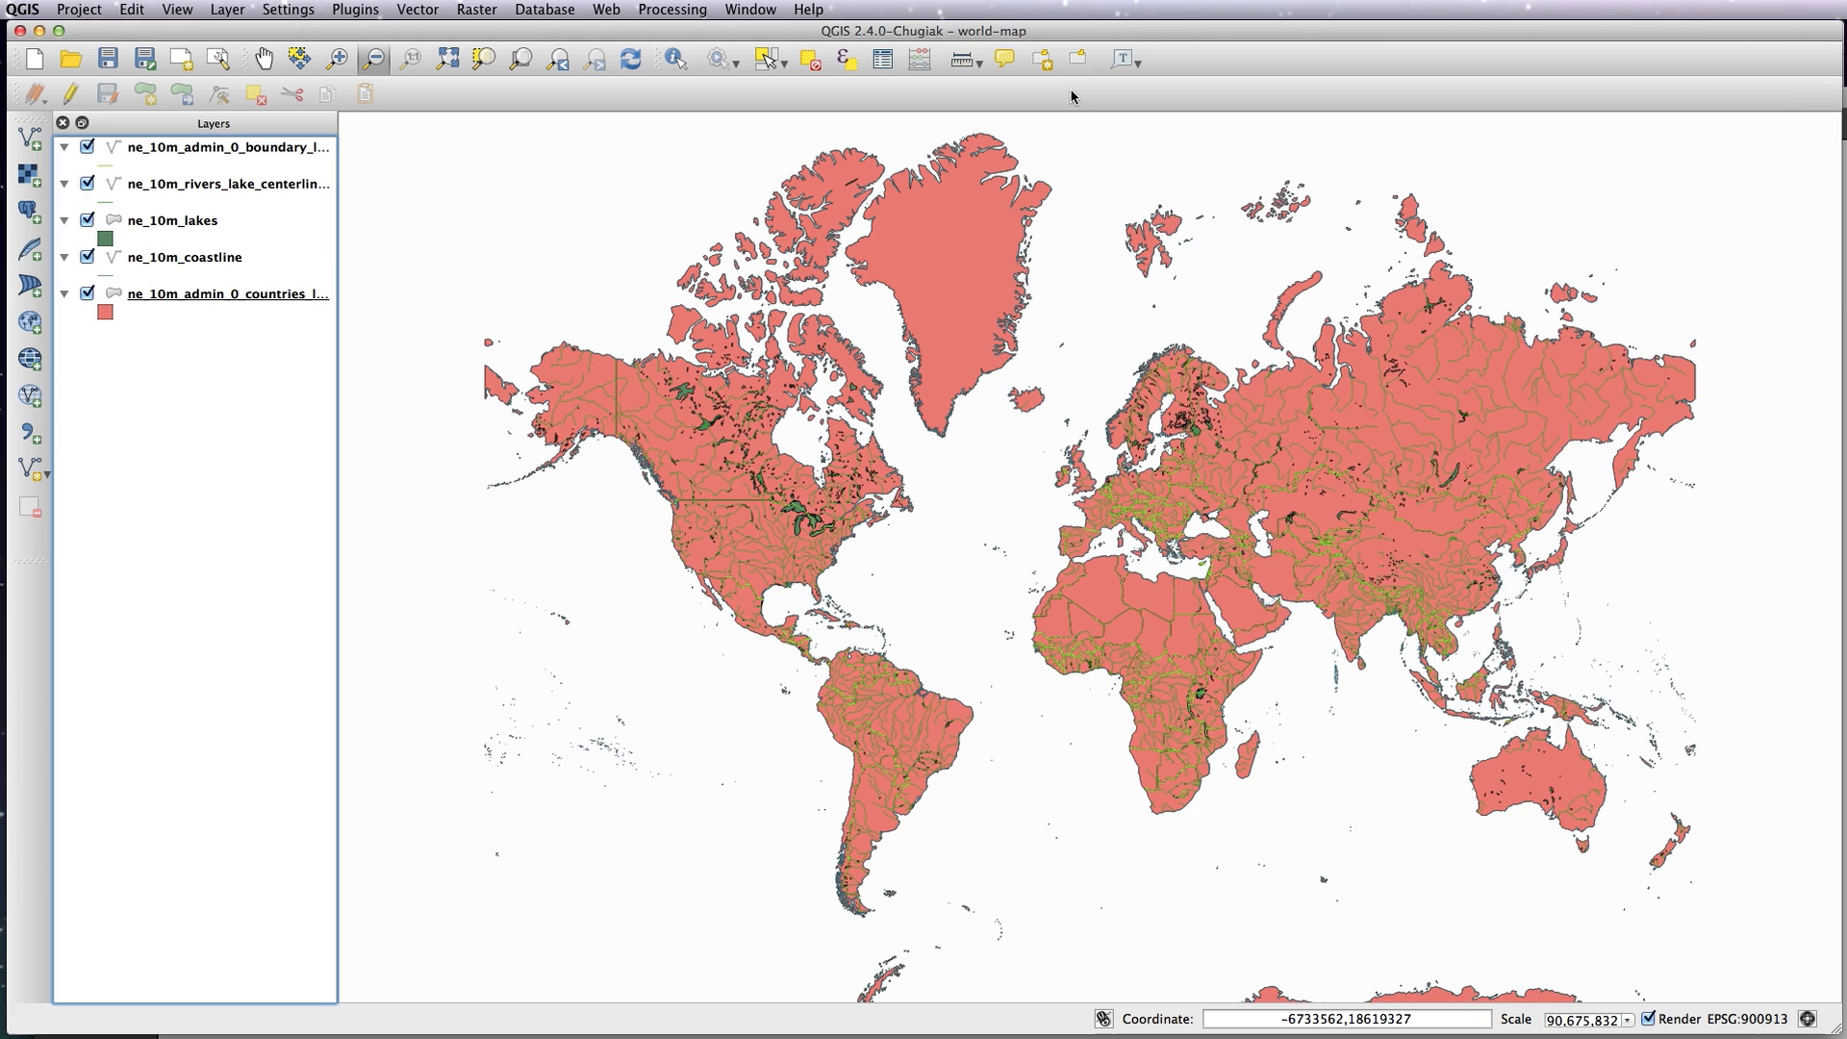
- Rename the ne_10m_admin_0_countries layer to country_polygons
click(258, 300)
right_click(261, 297)
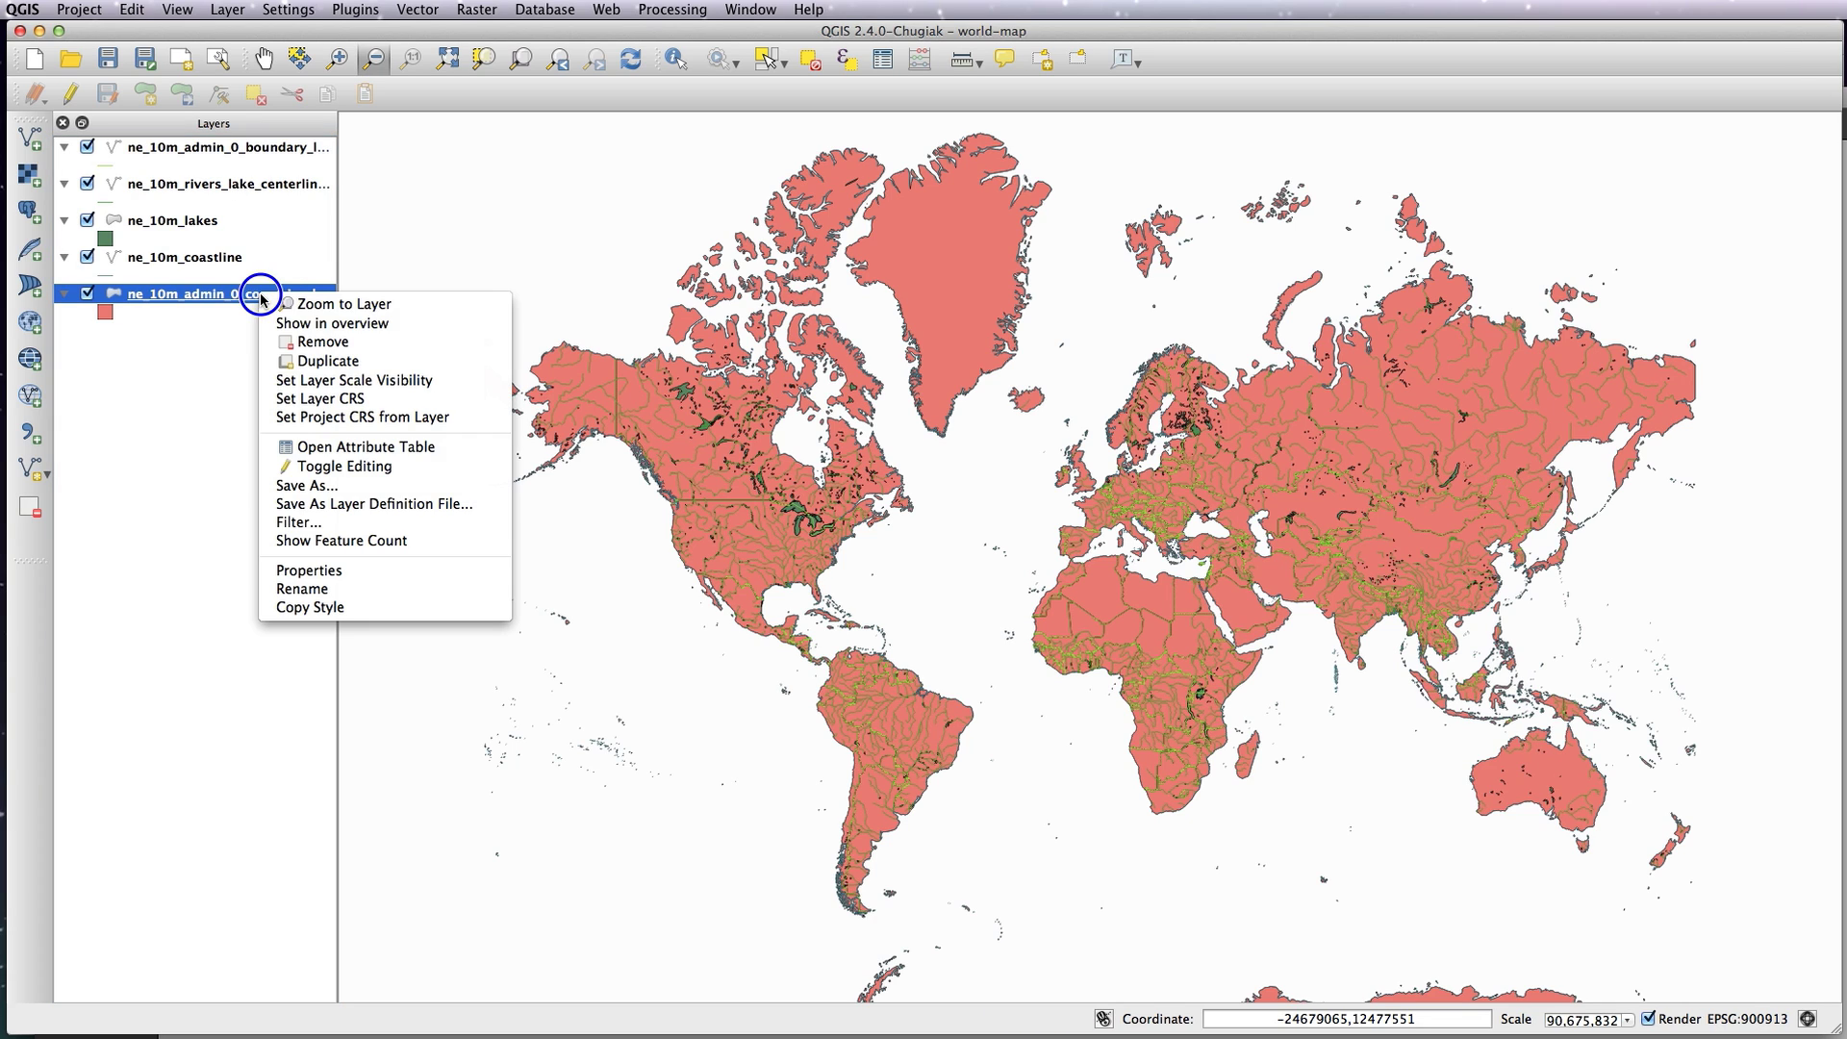
click(298, 588)
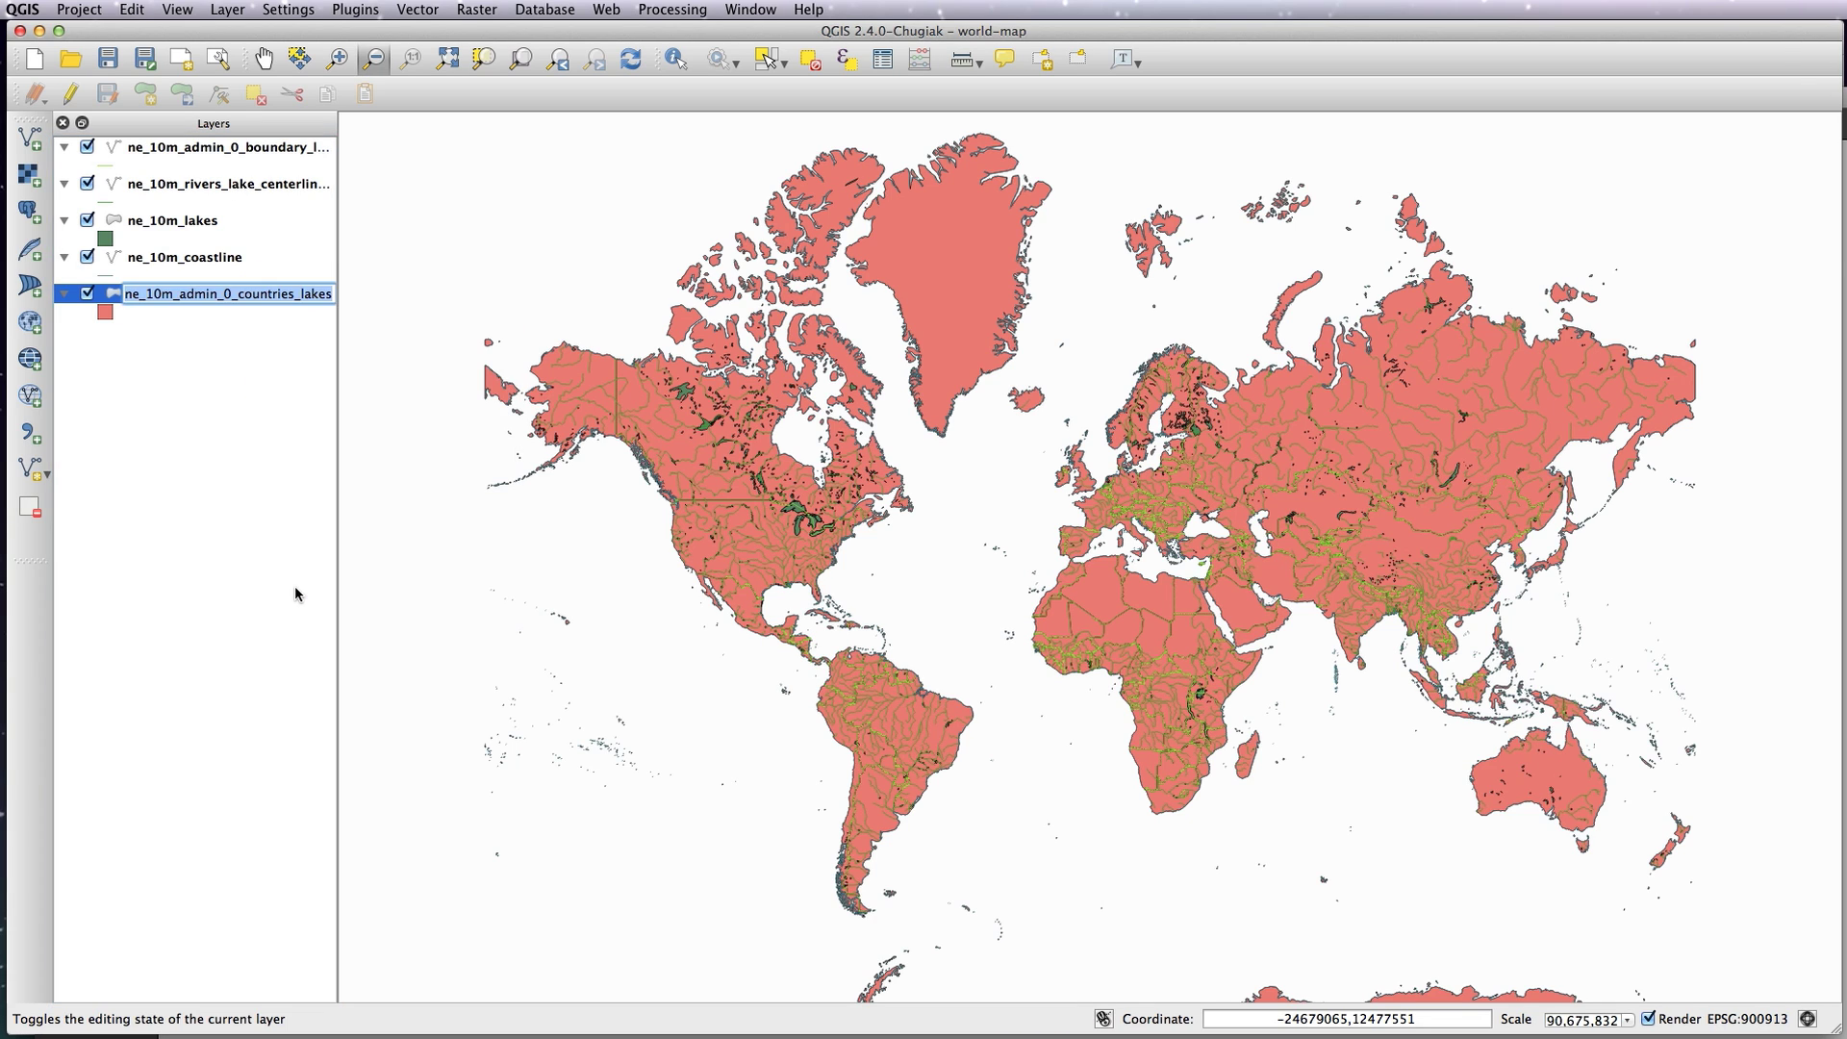
text(country_p)
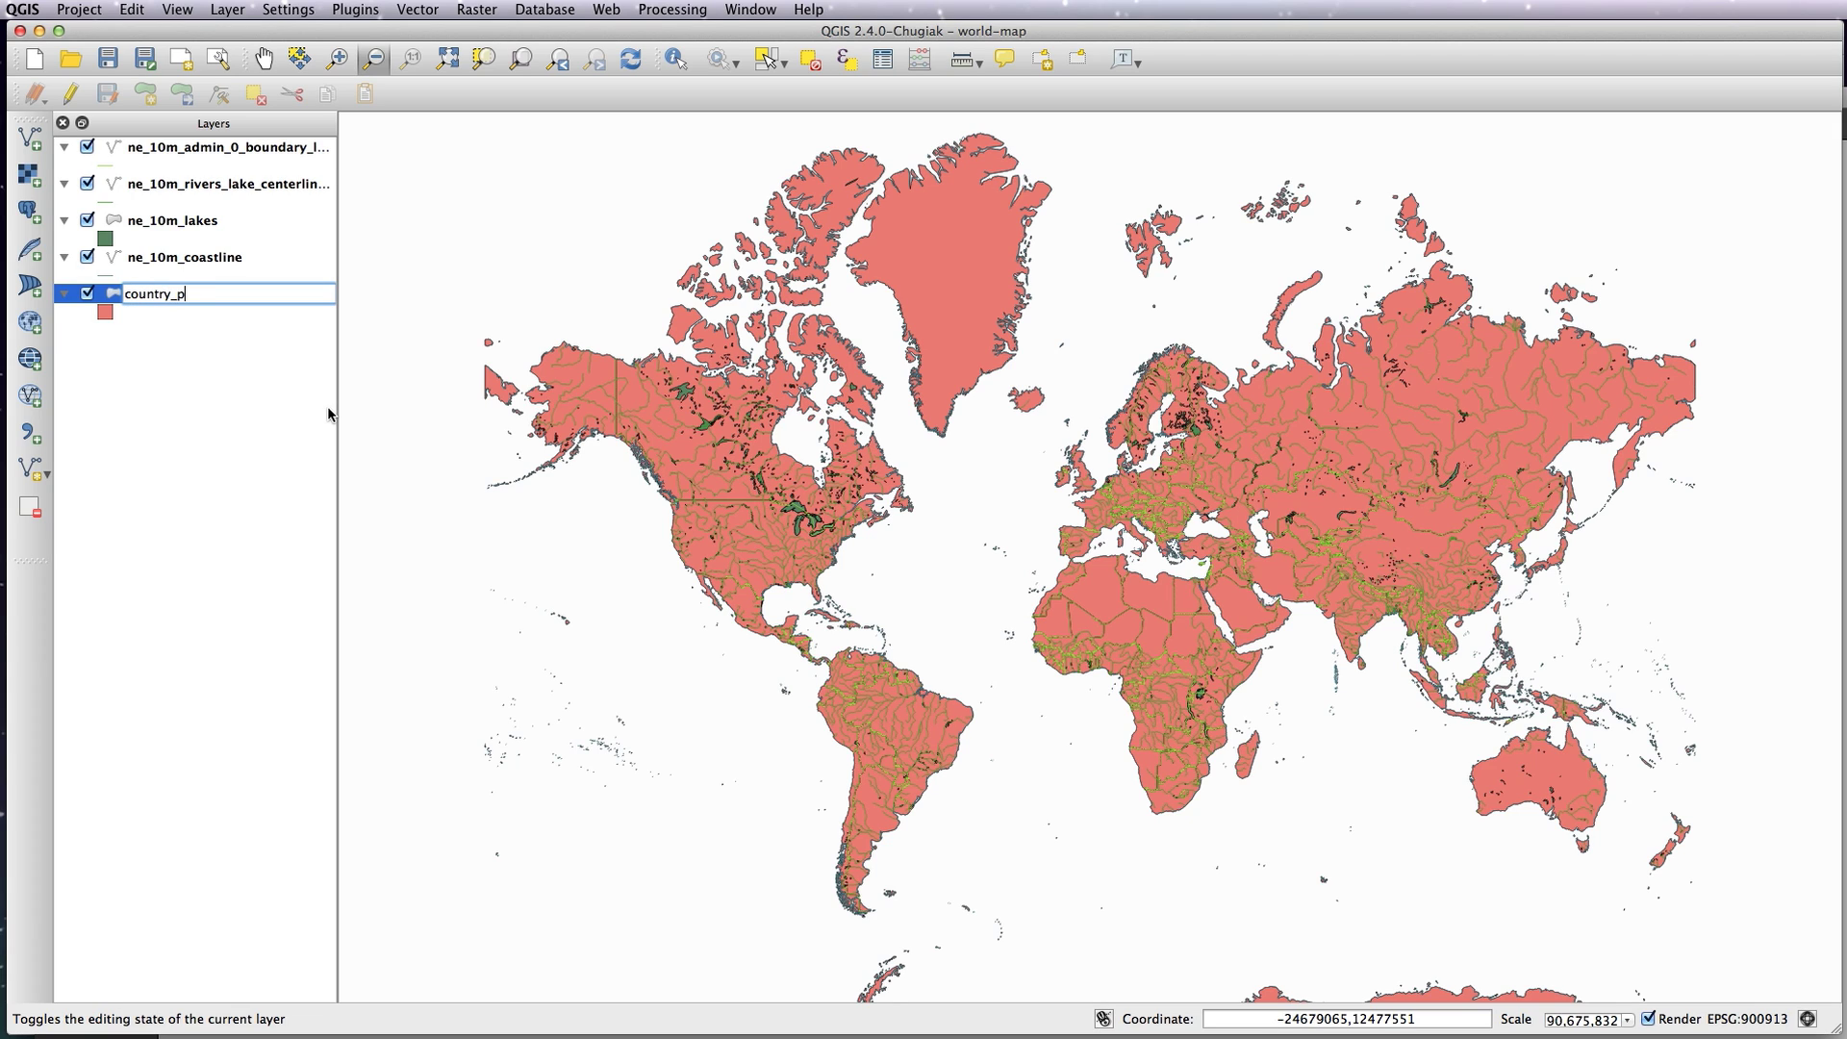
text(olygons)
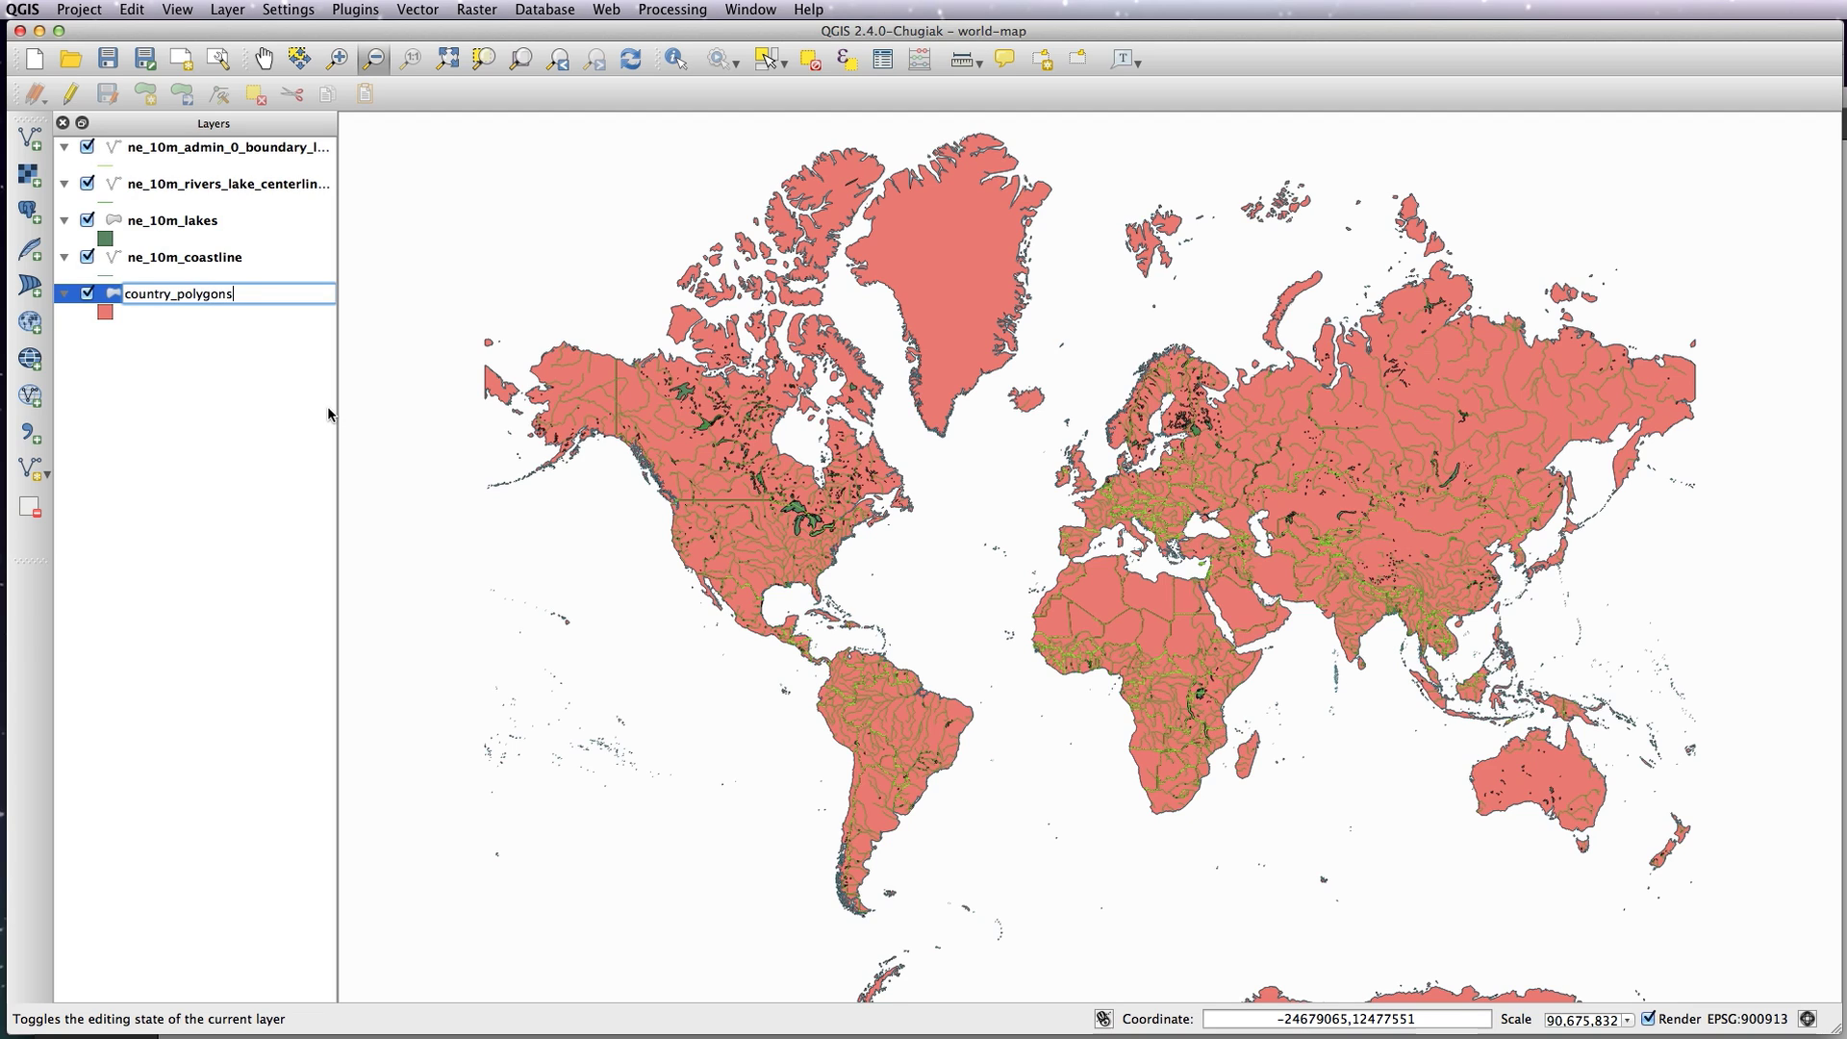
key(Return)
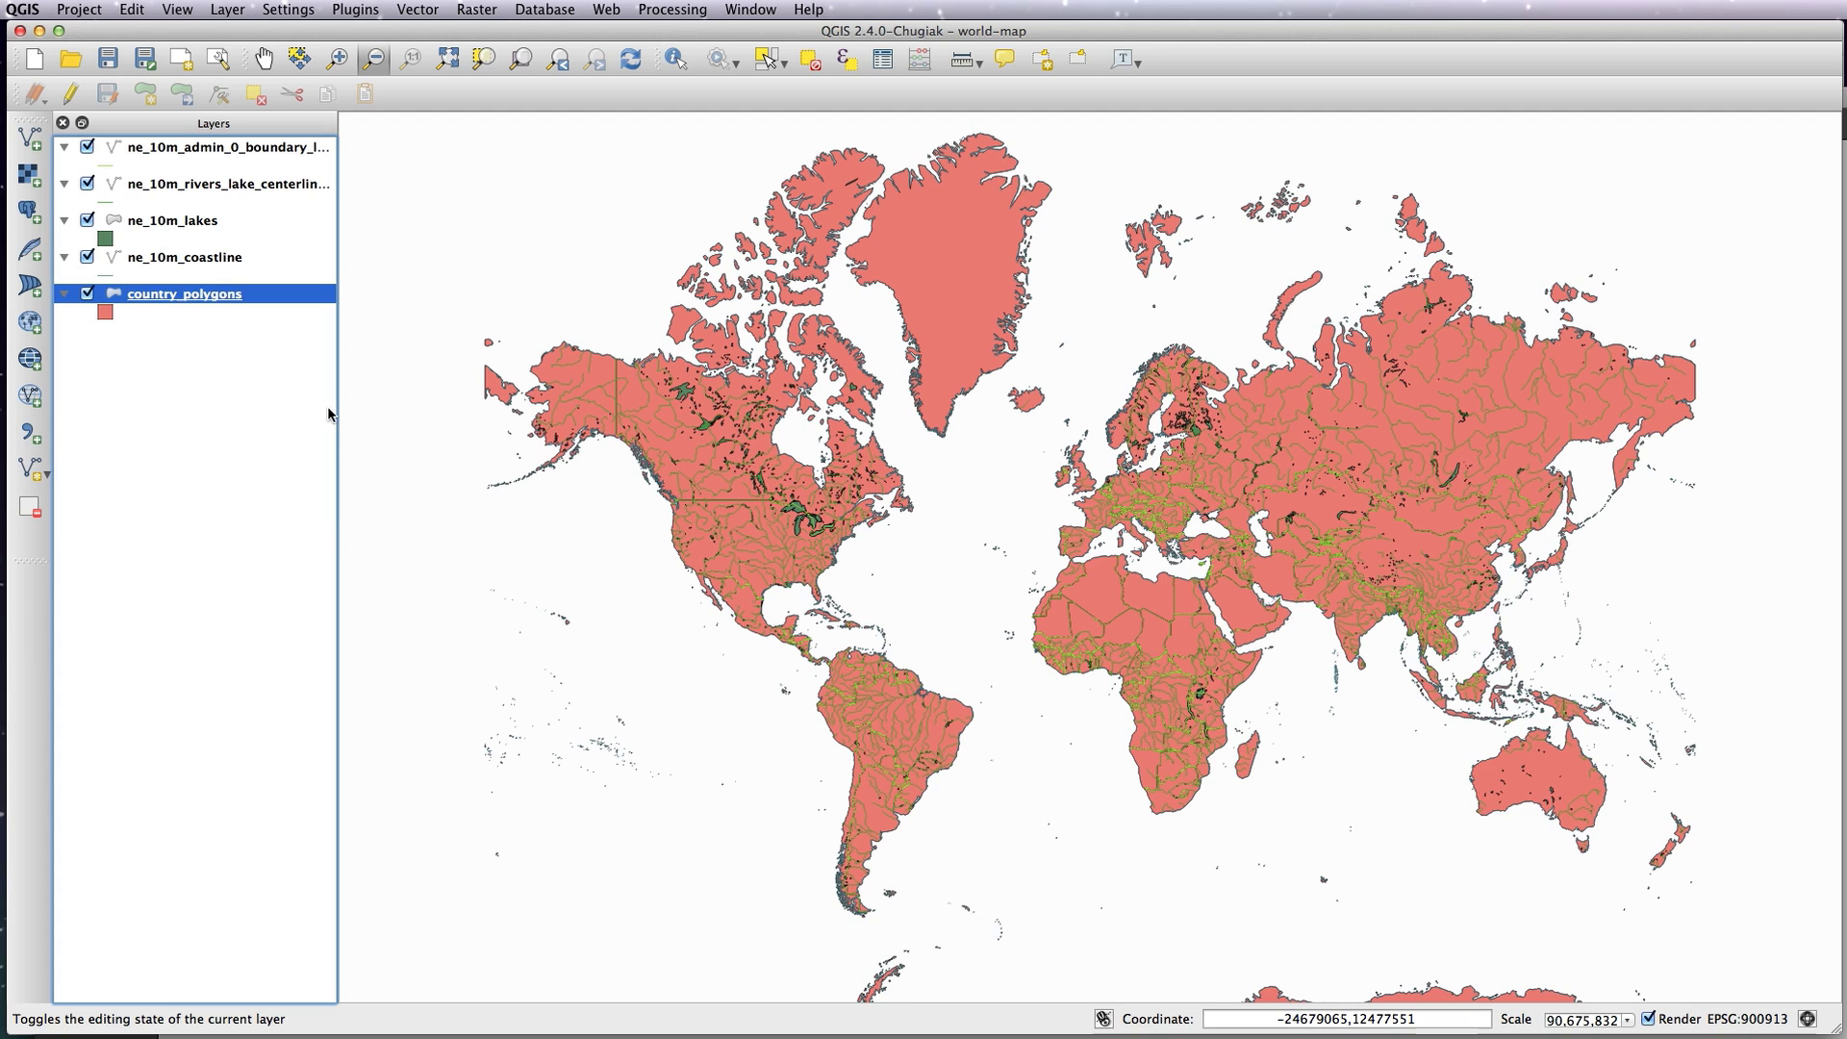
click(211, 261)
- Rename the coastline layer to coastline_line
right_click(211, 261)
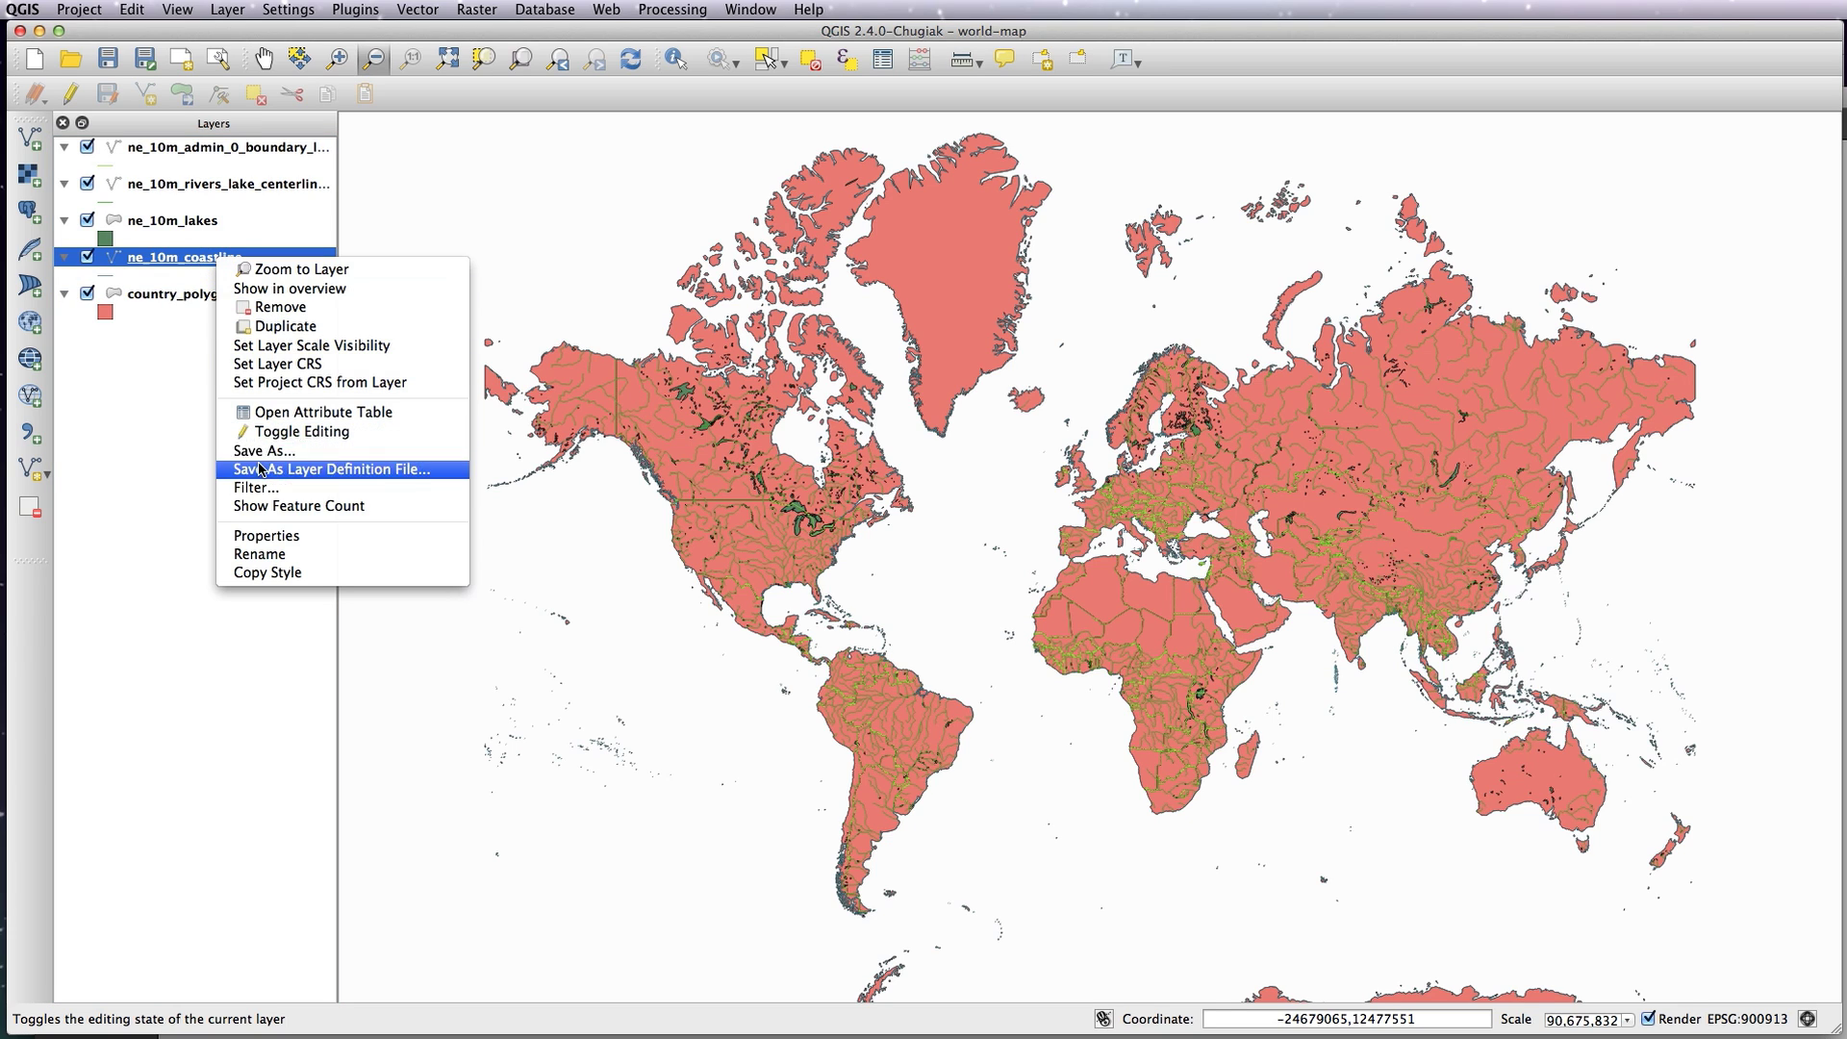
click(258, 554)
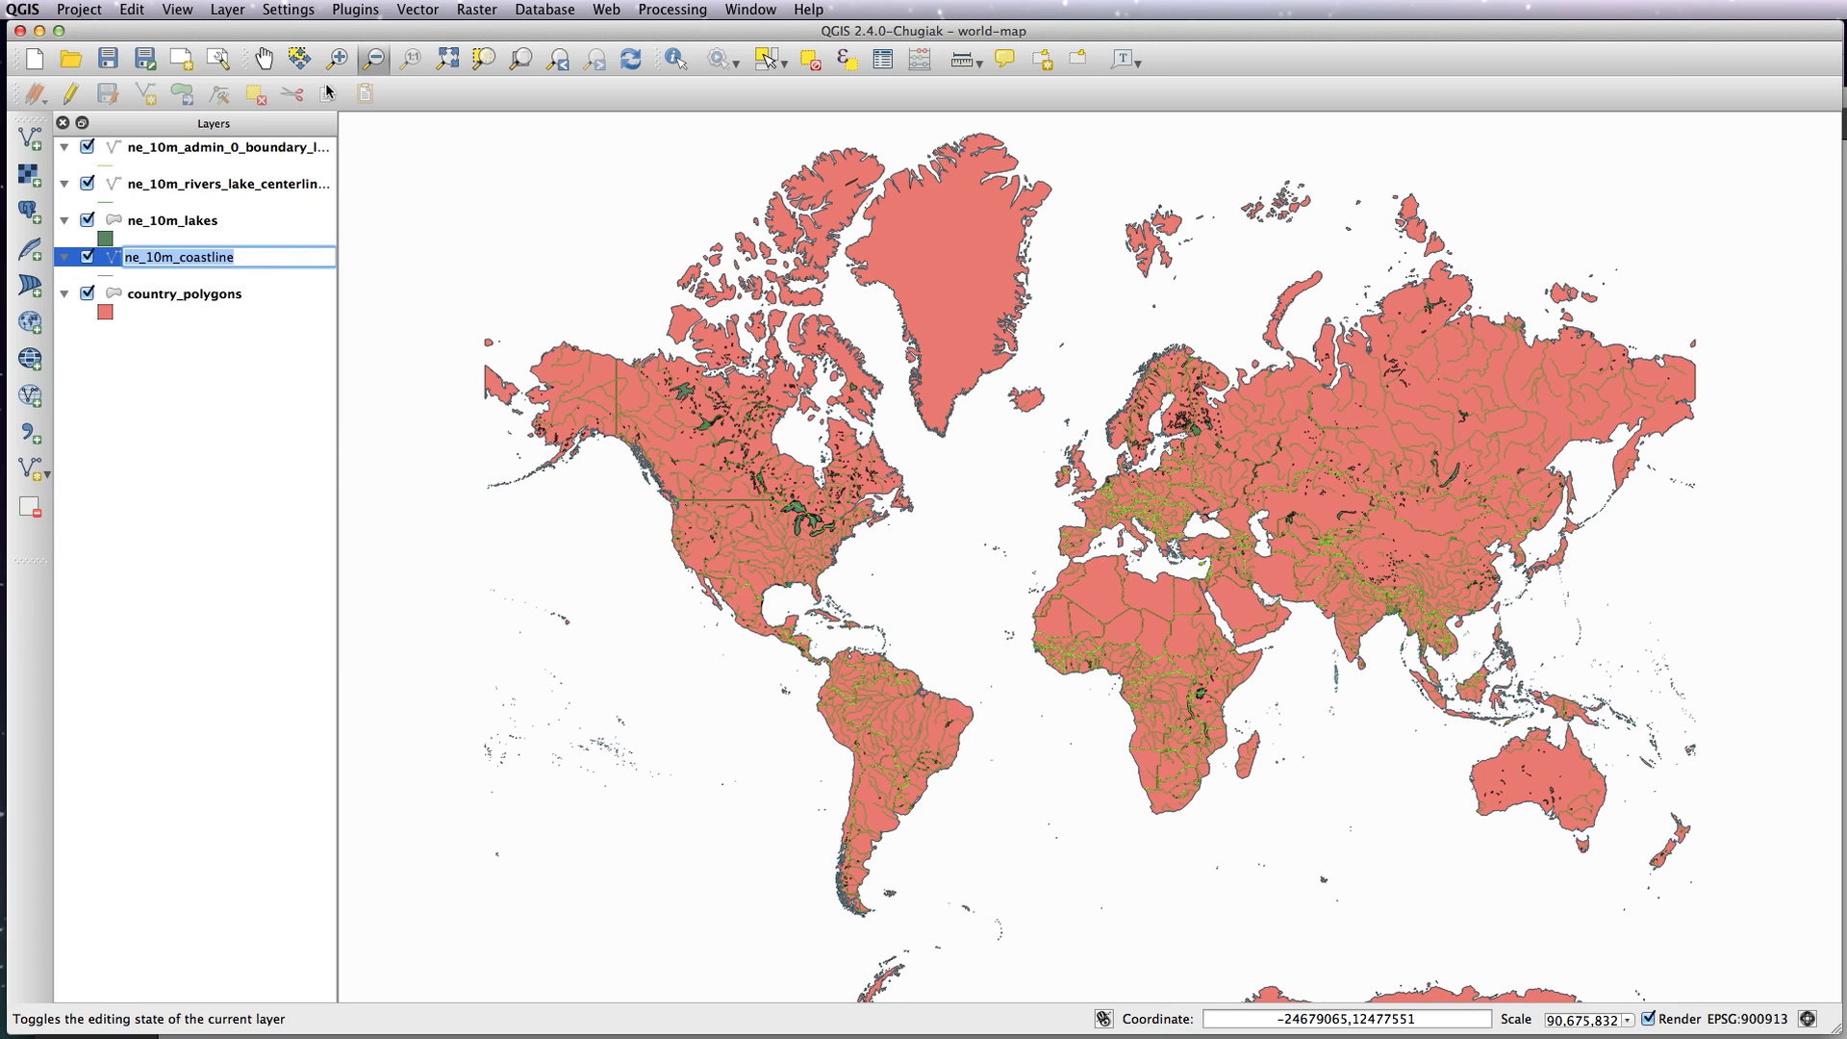
key(Left)
key(Delete)
key(Delete)
key(Delete)
key(Delete)
key(Delete)
key(Delete)
key(Delete)
text(_line)
key(Return)
- Rename the ne_10m_lakes layer to lakes_polygon
click(209, 224)
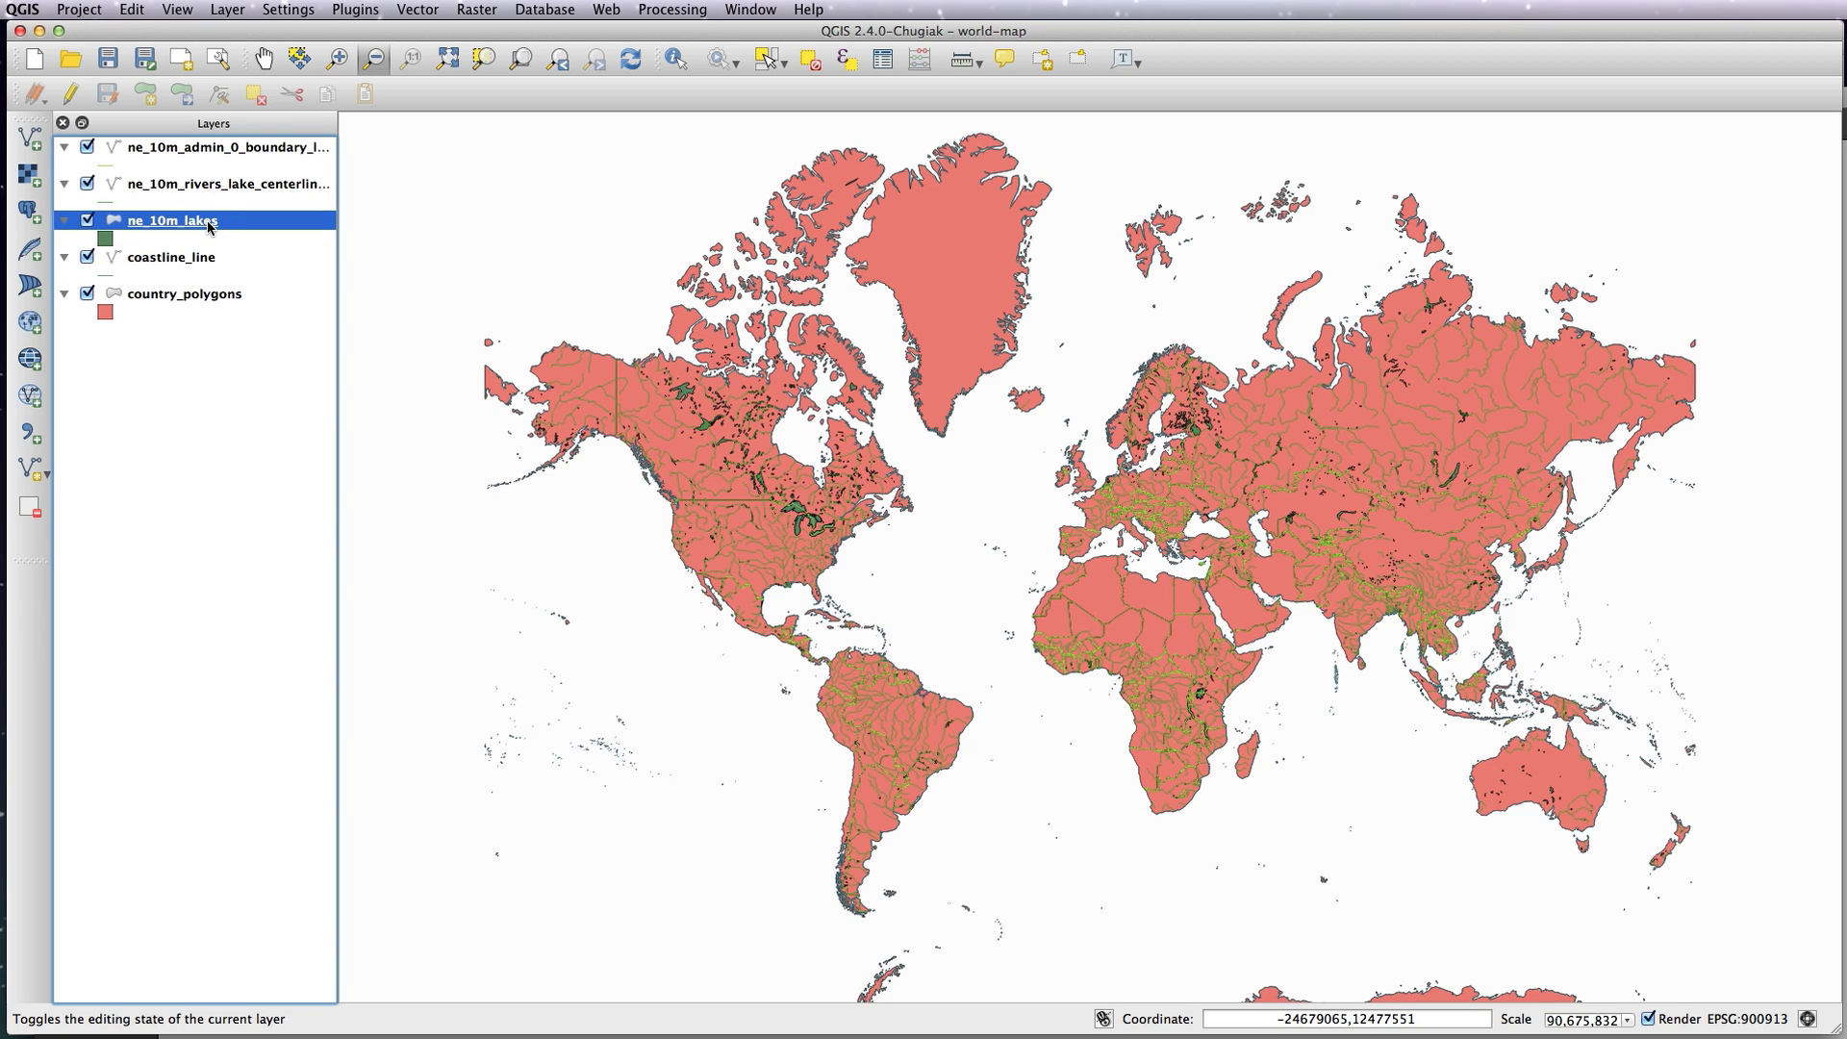
right_click(198, 222)
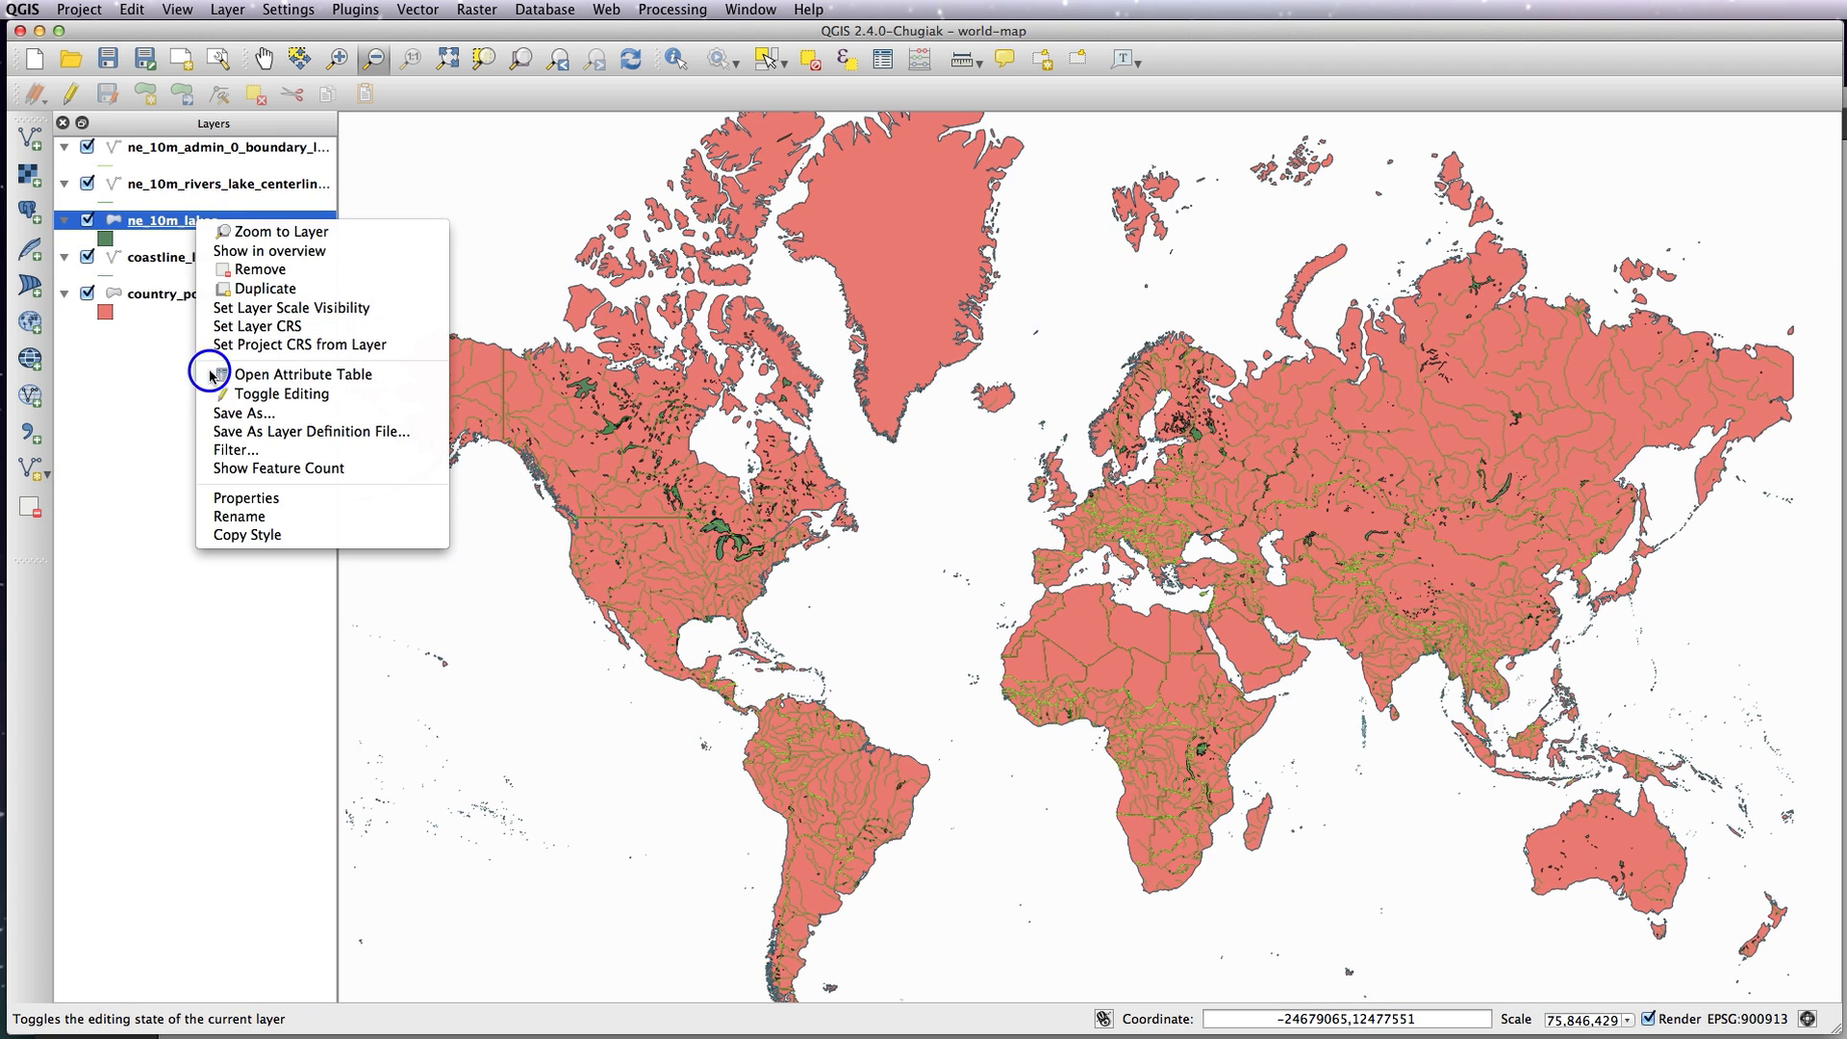
click(239, 516)
click(250, 231)
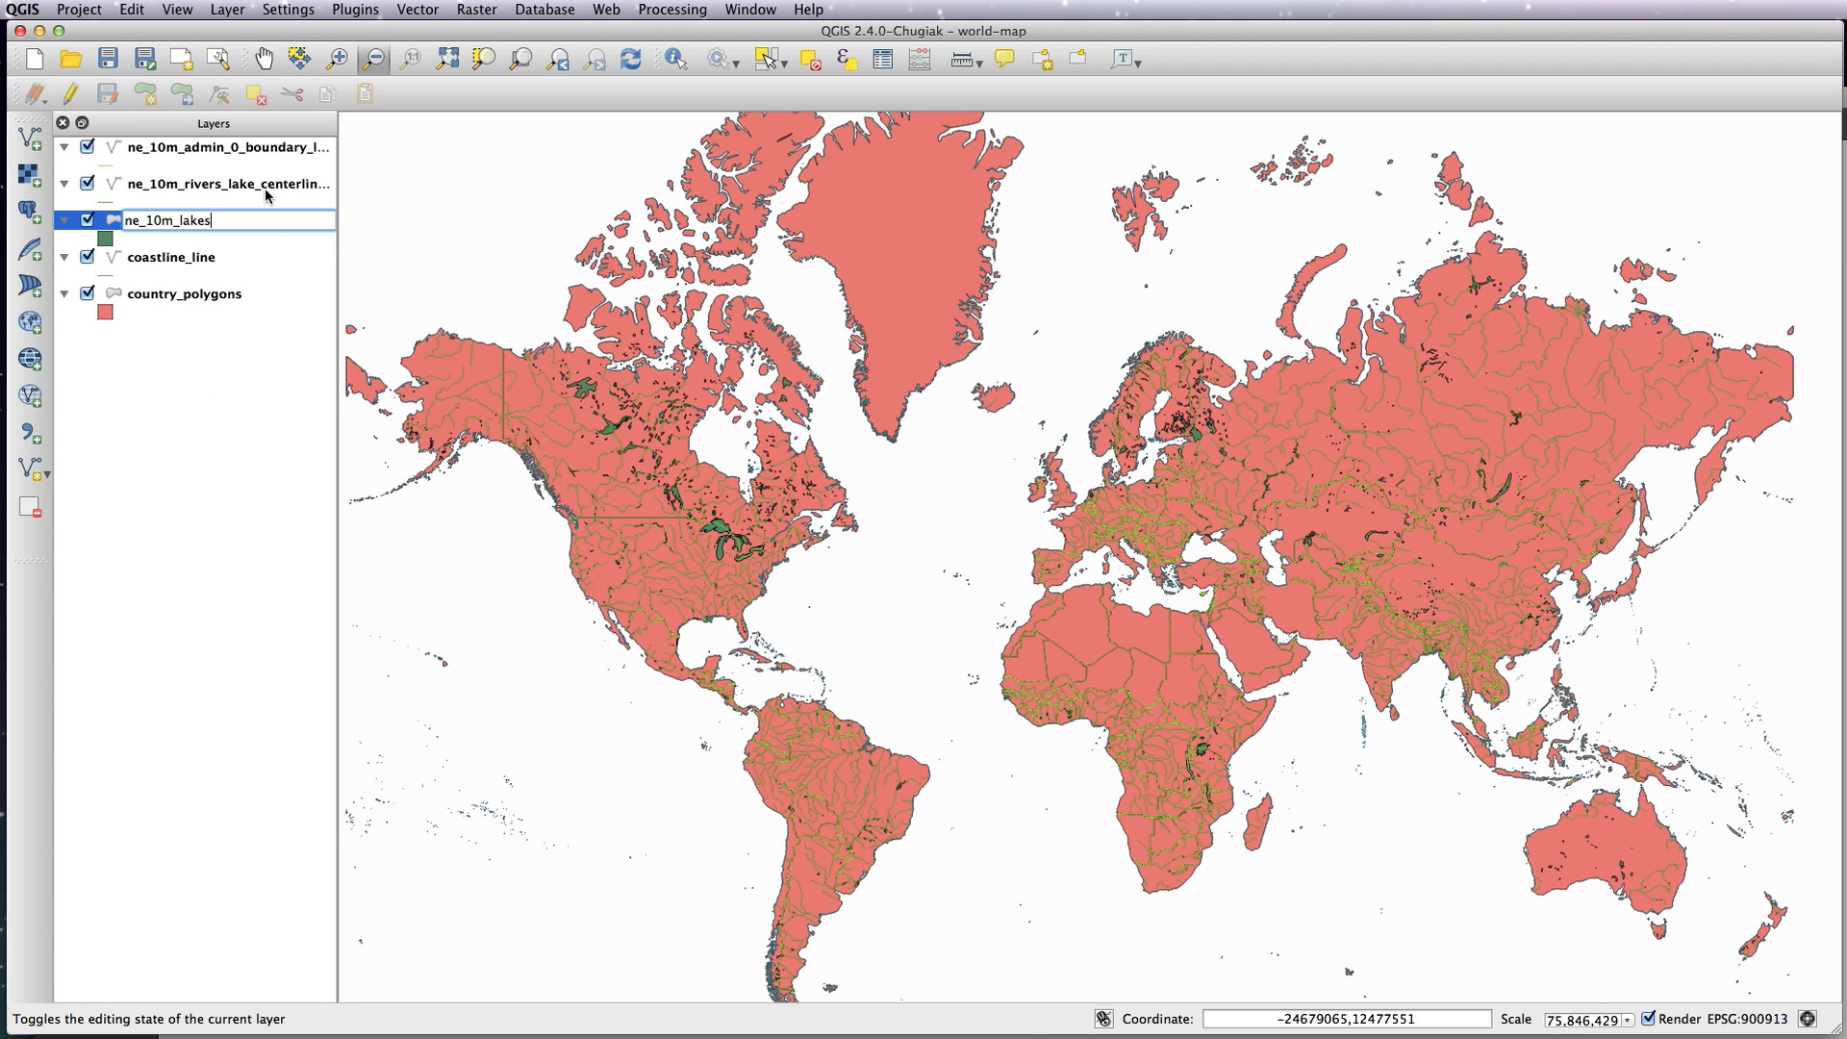
text(_polygon)
key(Delete)
key(Delete)
key(Delete)
key(Delete)
key(Delete)
key(Delete)
key(Delete)
key(Return)
- Rename the rivers and lake centerlines layer to rivers_line
right_click(310, 188)
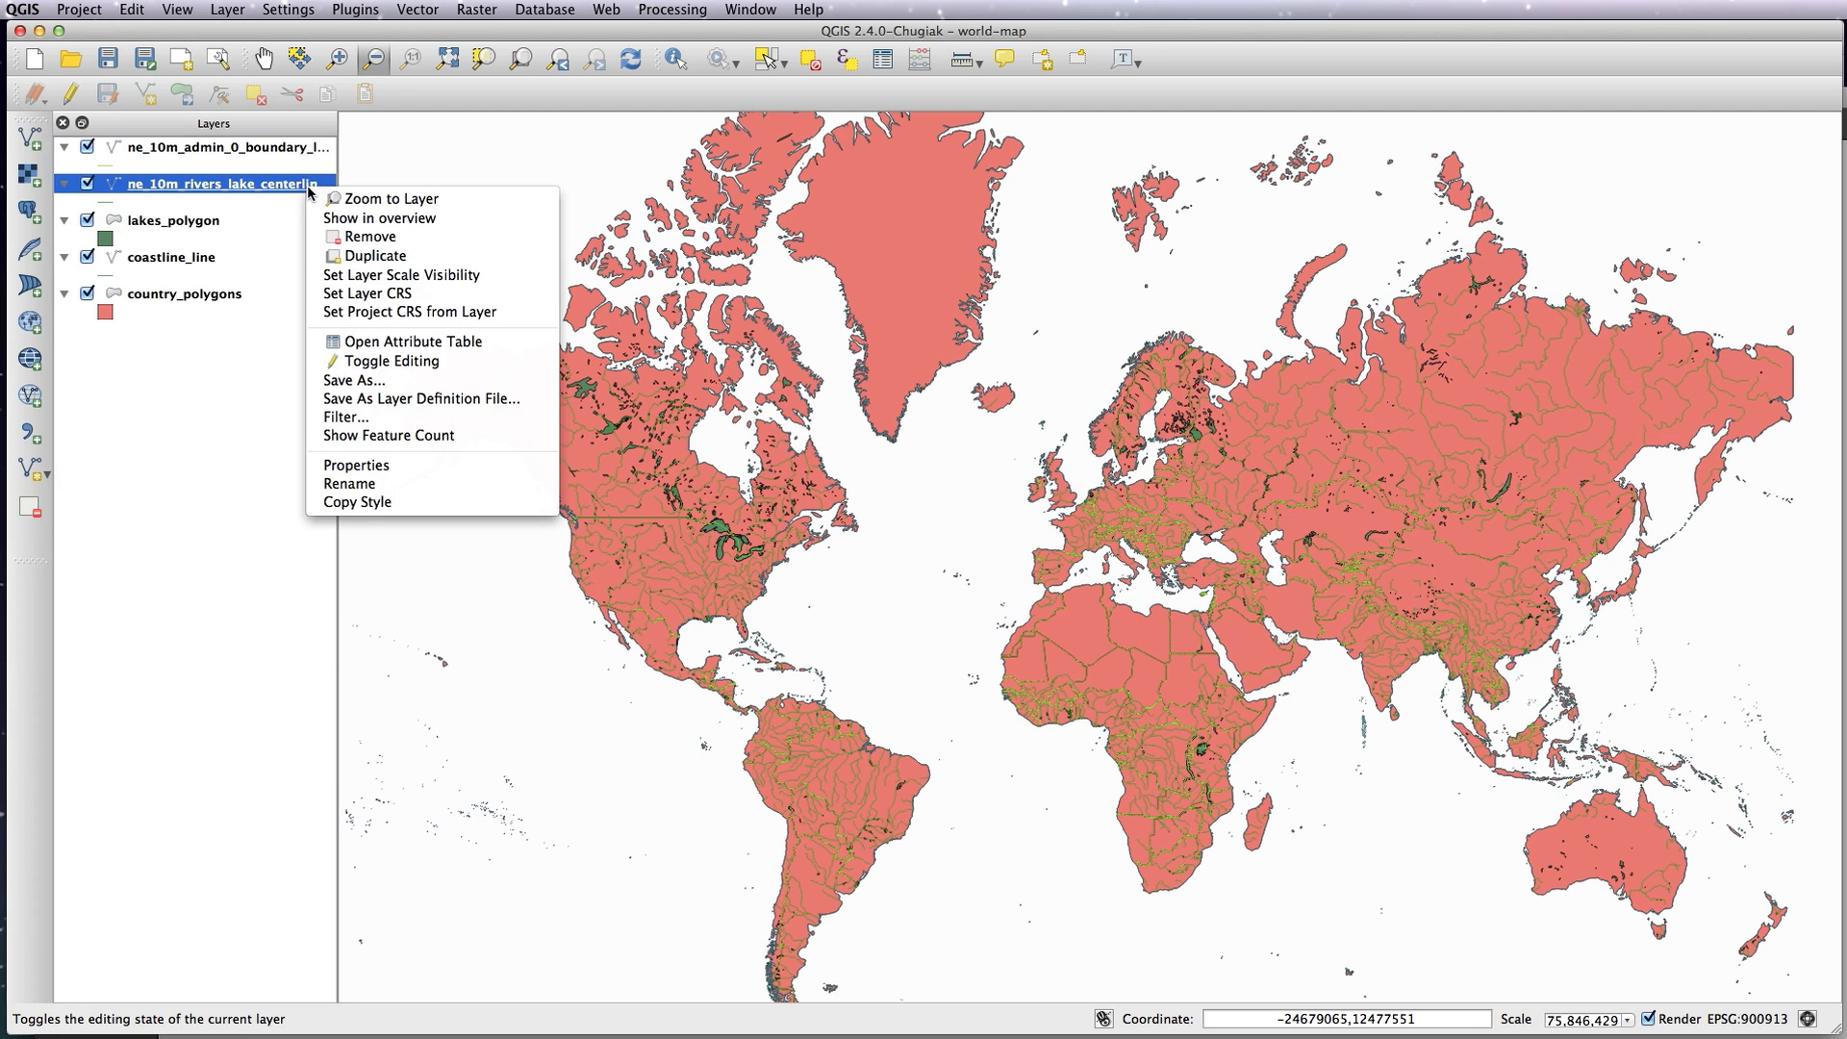
click(368, 481)
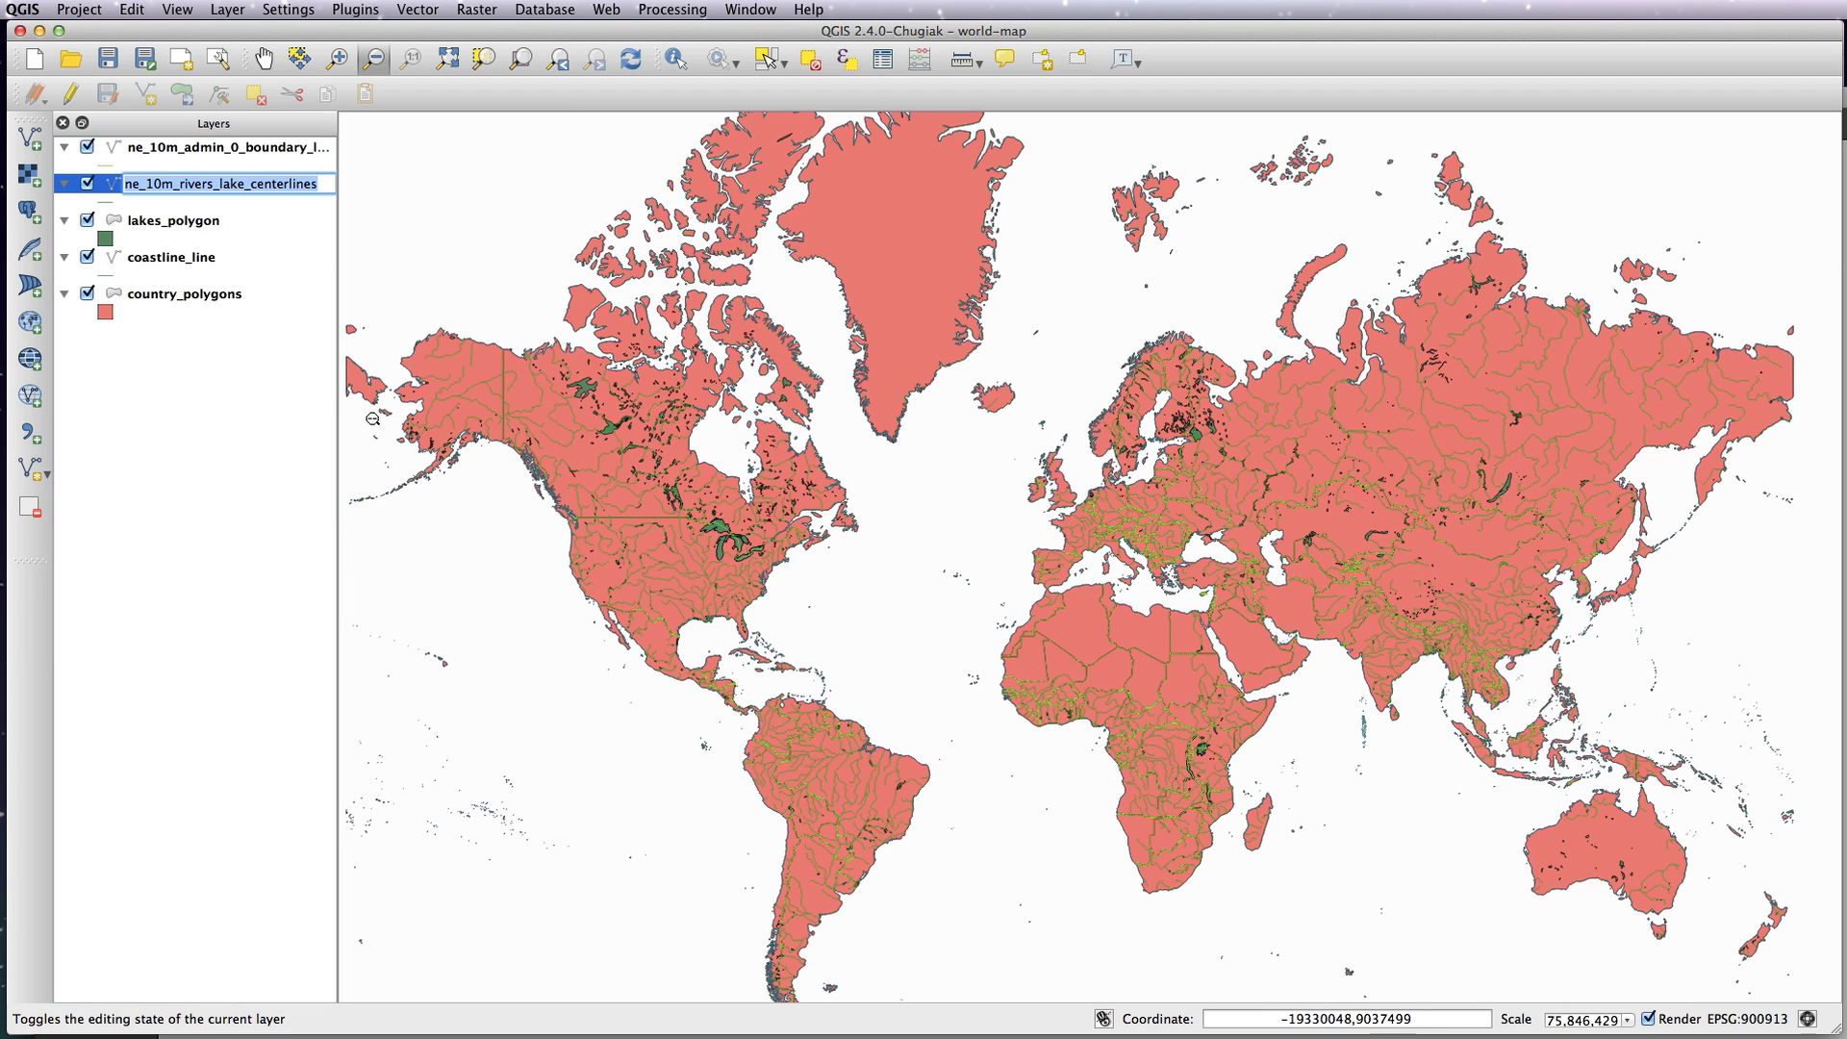
key(Home)
key(Delete)
key(Delete)
key(Delete)
key(Delete)
key(Delete)
key(Delete)
key(Delete)
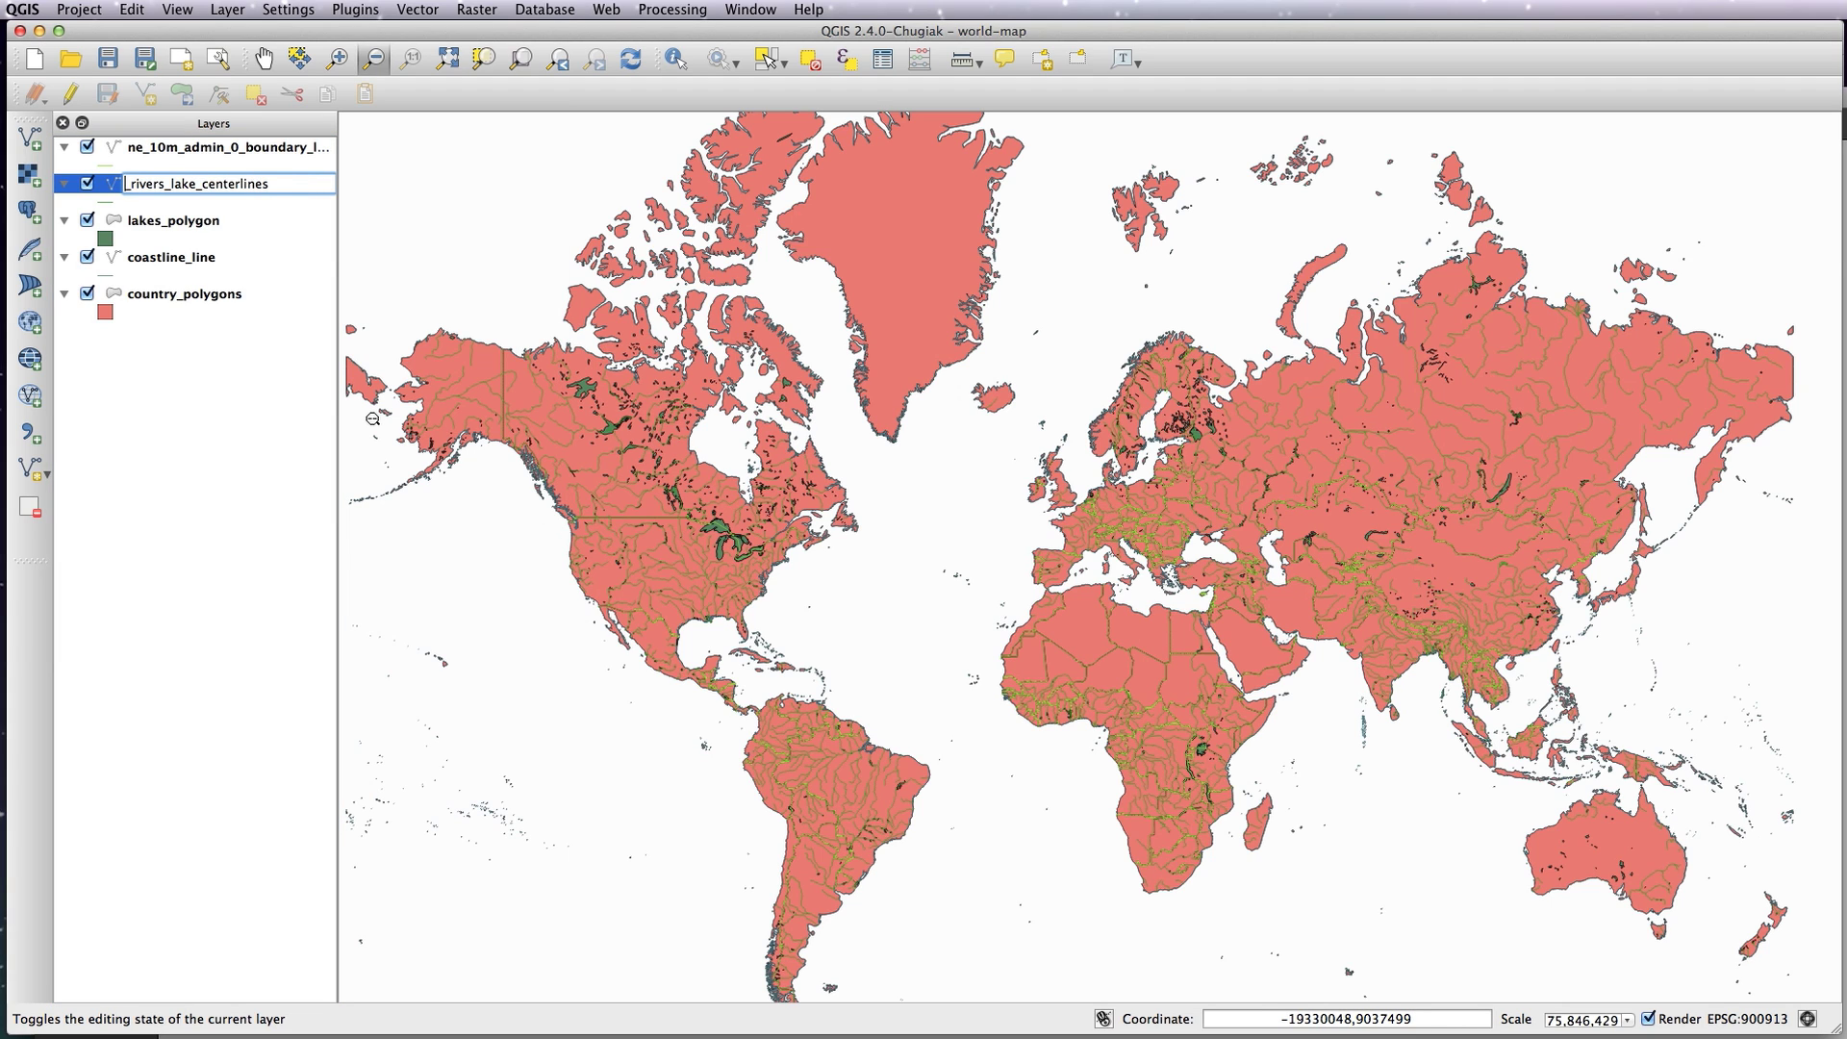
key(BackSpace)
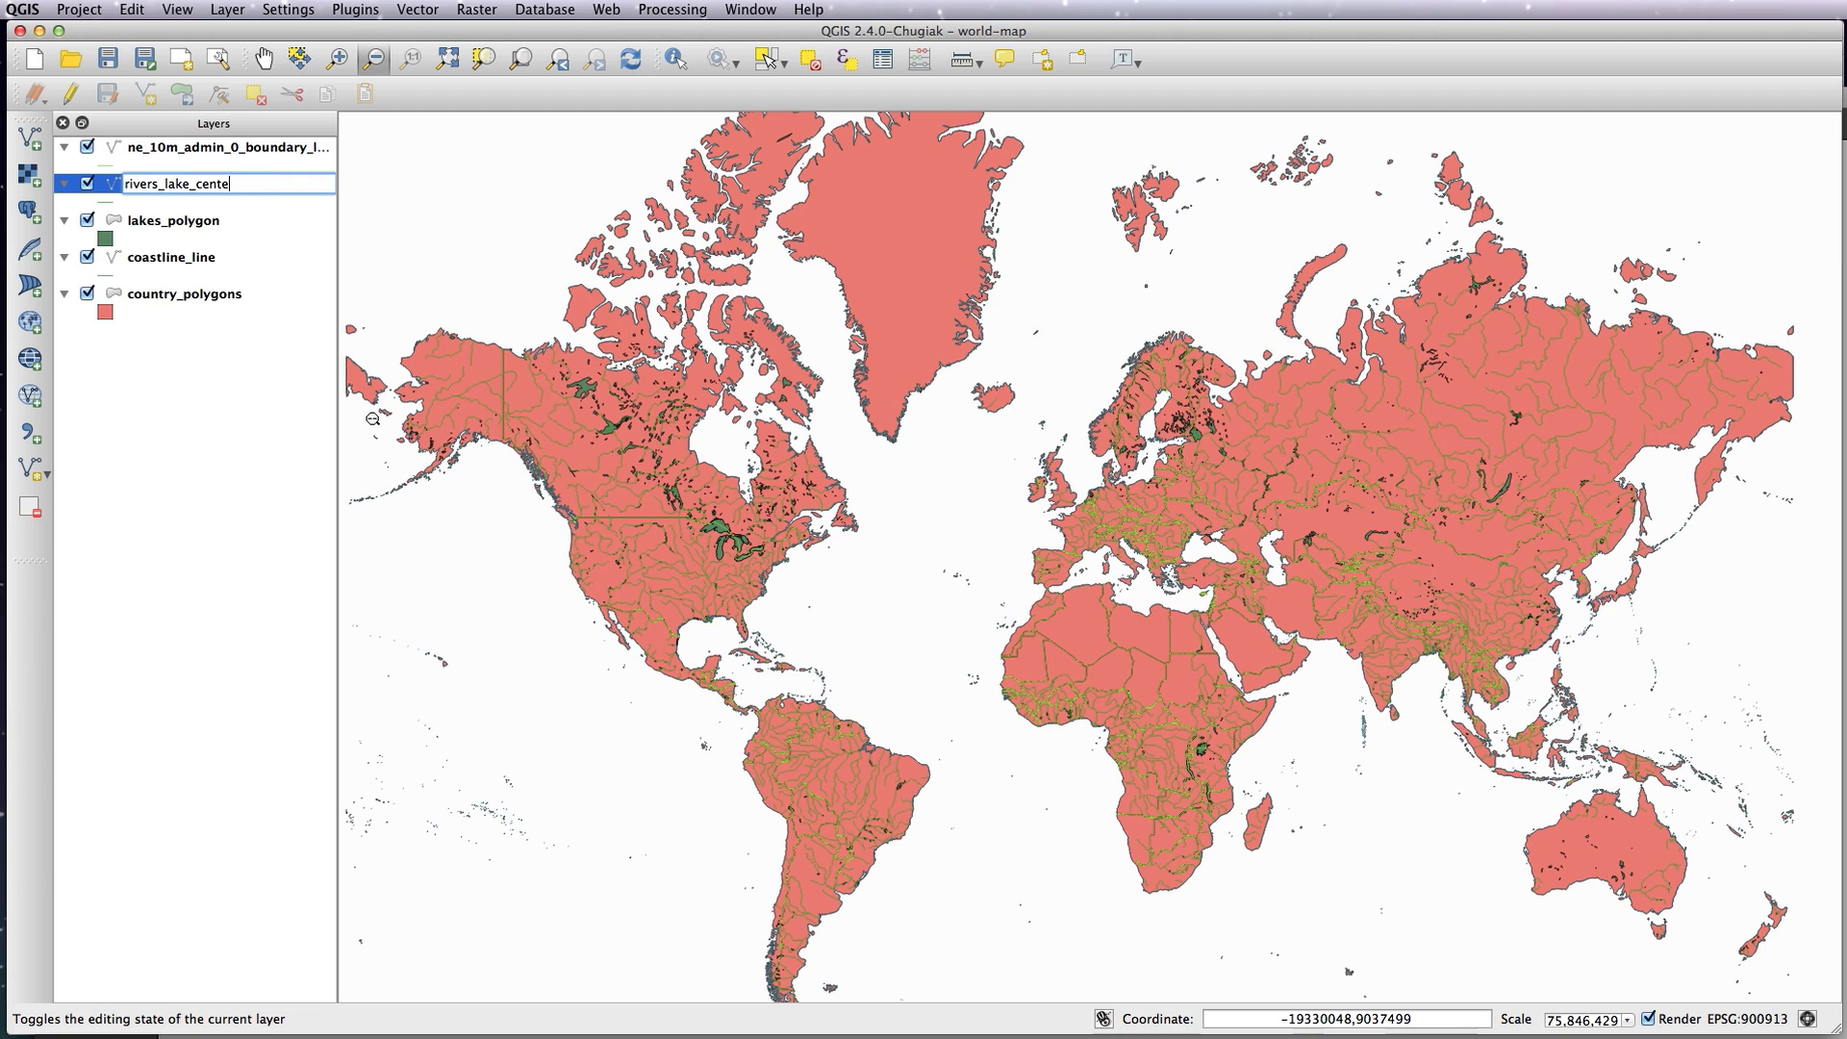
key(BackSpace)
key(BackSpace)
key(BackSpace)
key(BackSpace)
key(BackSpace)
key(BackSpace)
key(Return)
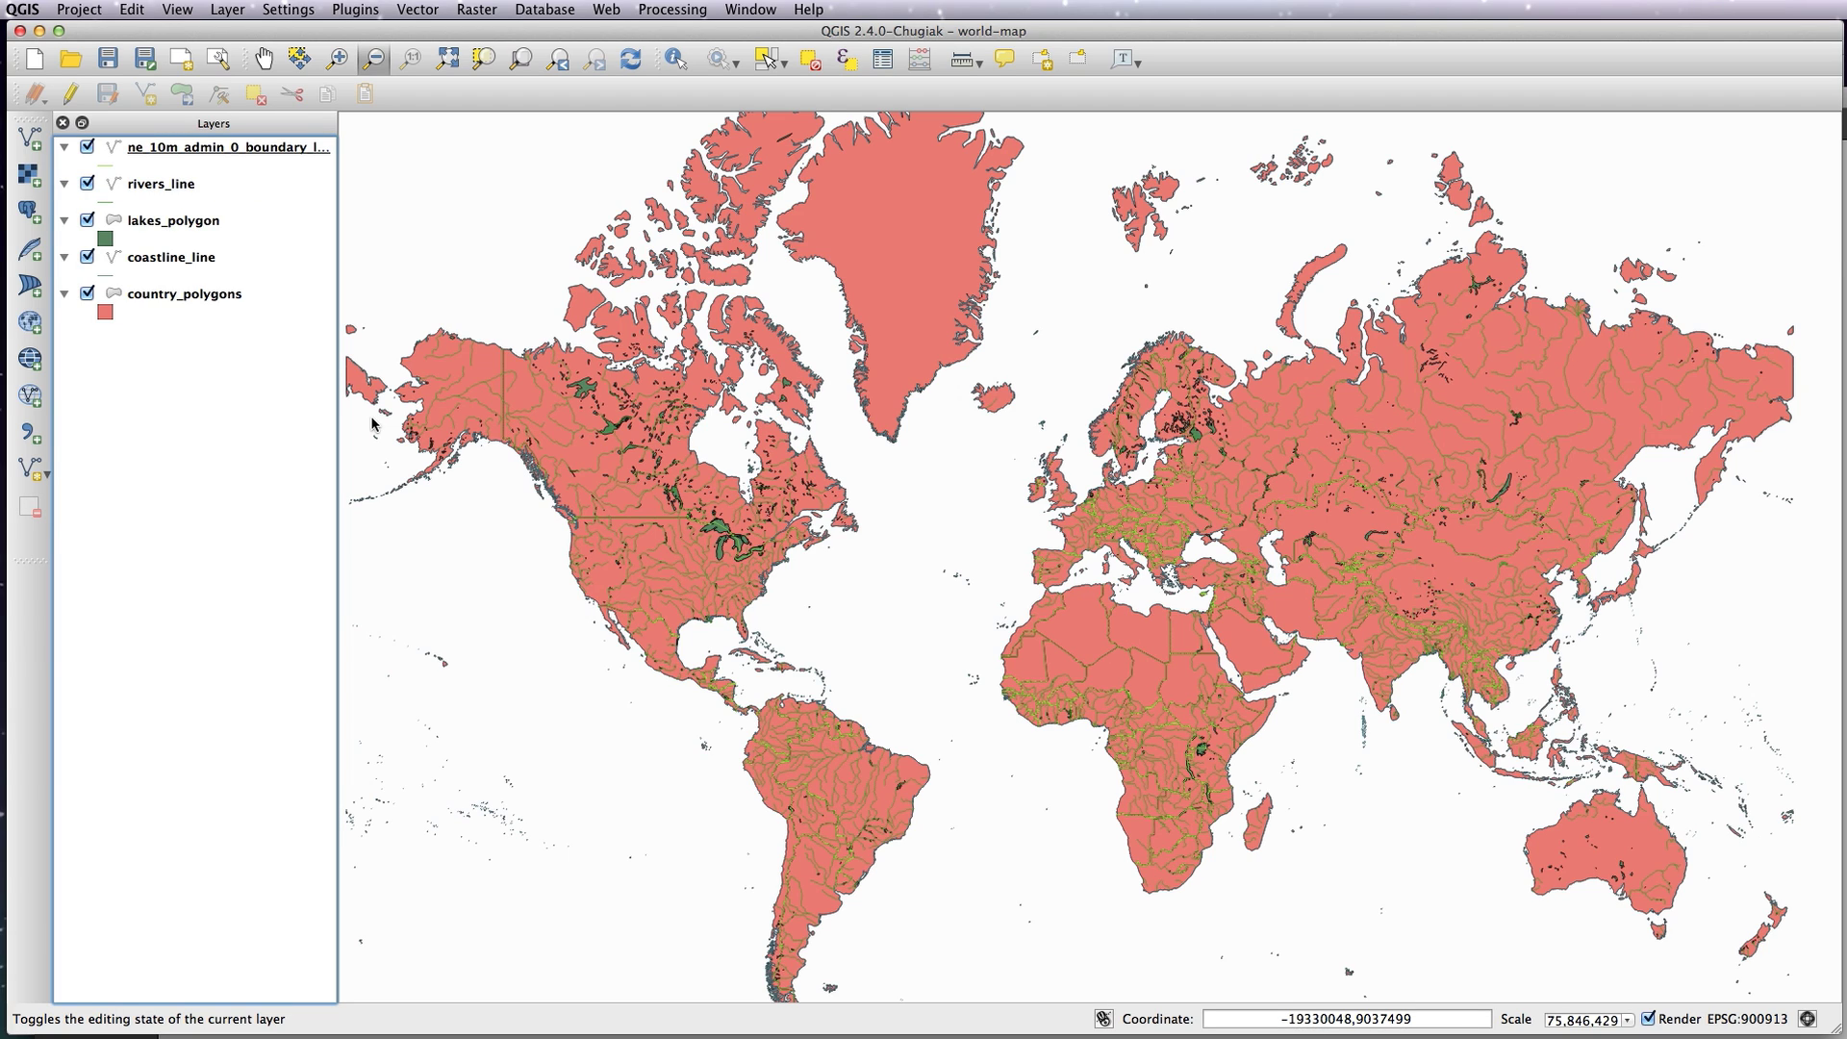
- Rename the ne_10m_admin_0_boundary_lines_land layer to boundary_lines
right_click(268, 149)
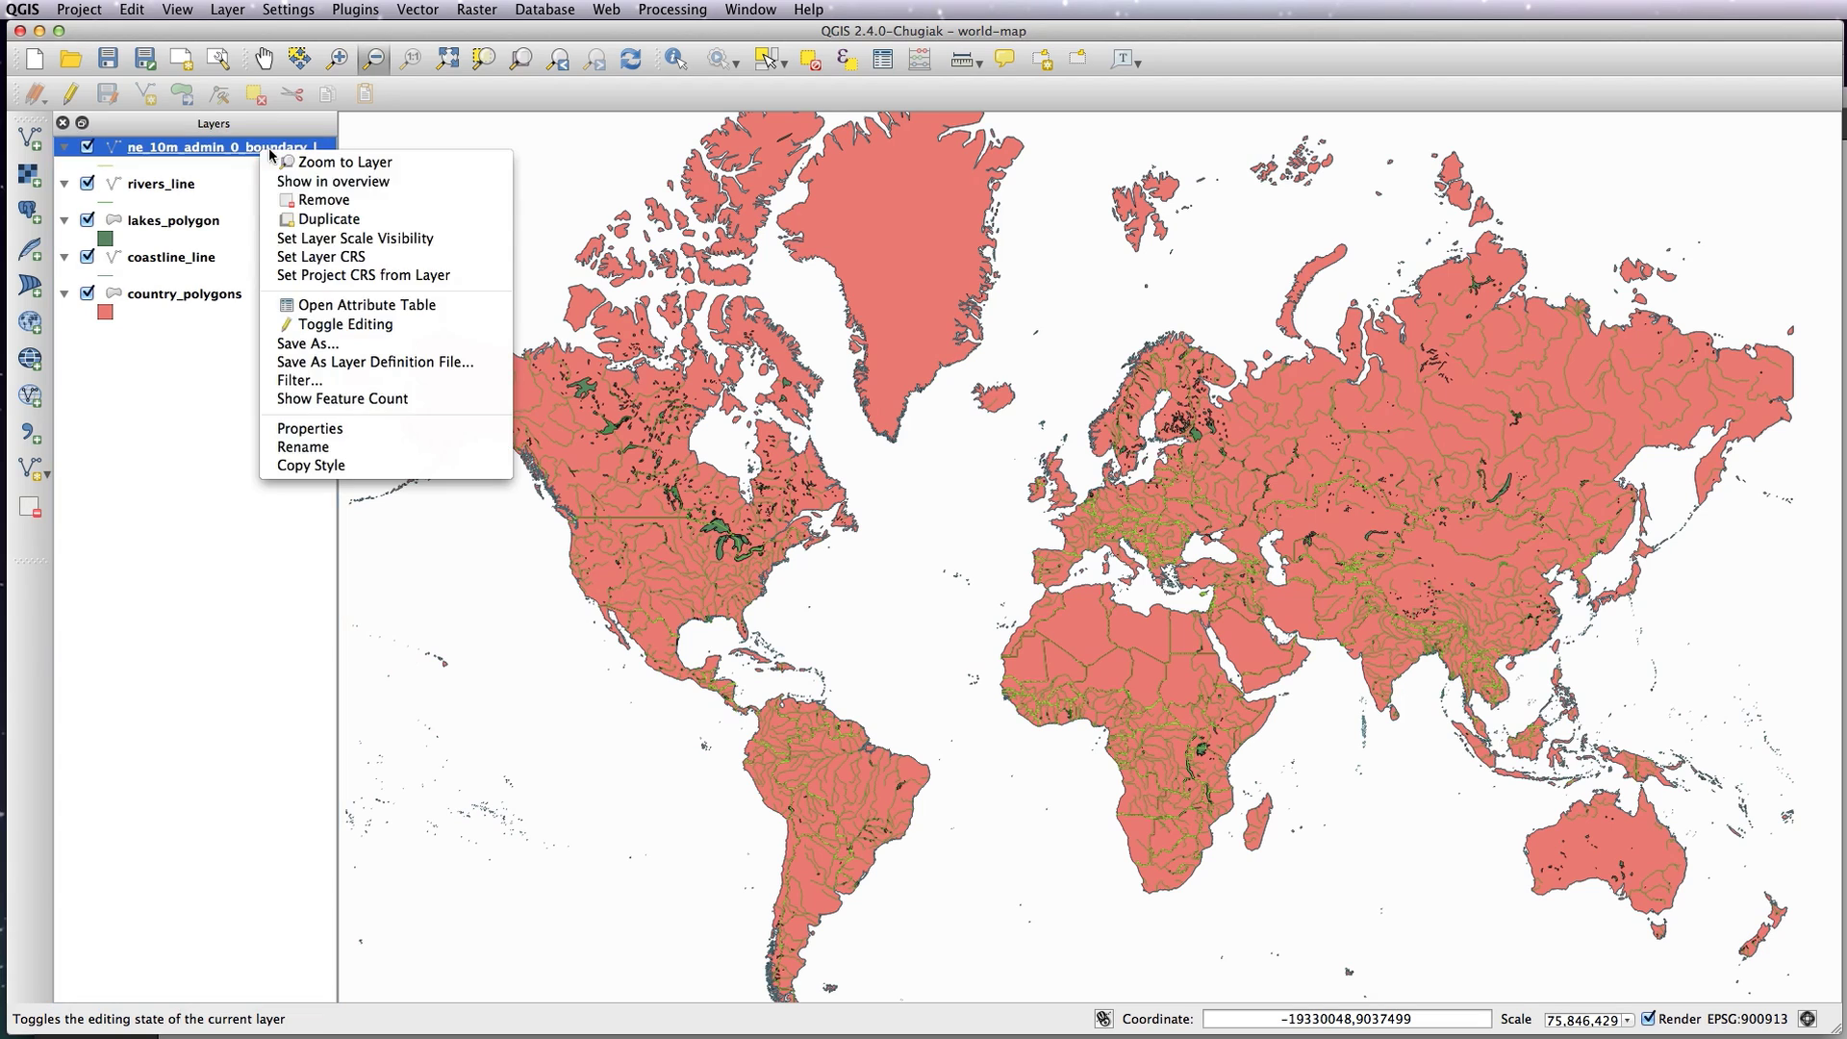
click(327, 448)
key(Home)
key(Delete)
key(Delete)
key(Delete)
key(Delete)
key(Delete)
key(Delete)
key(Delete)
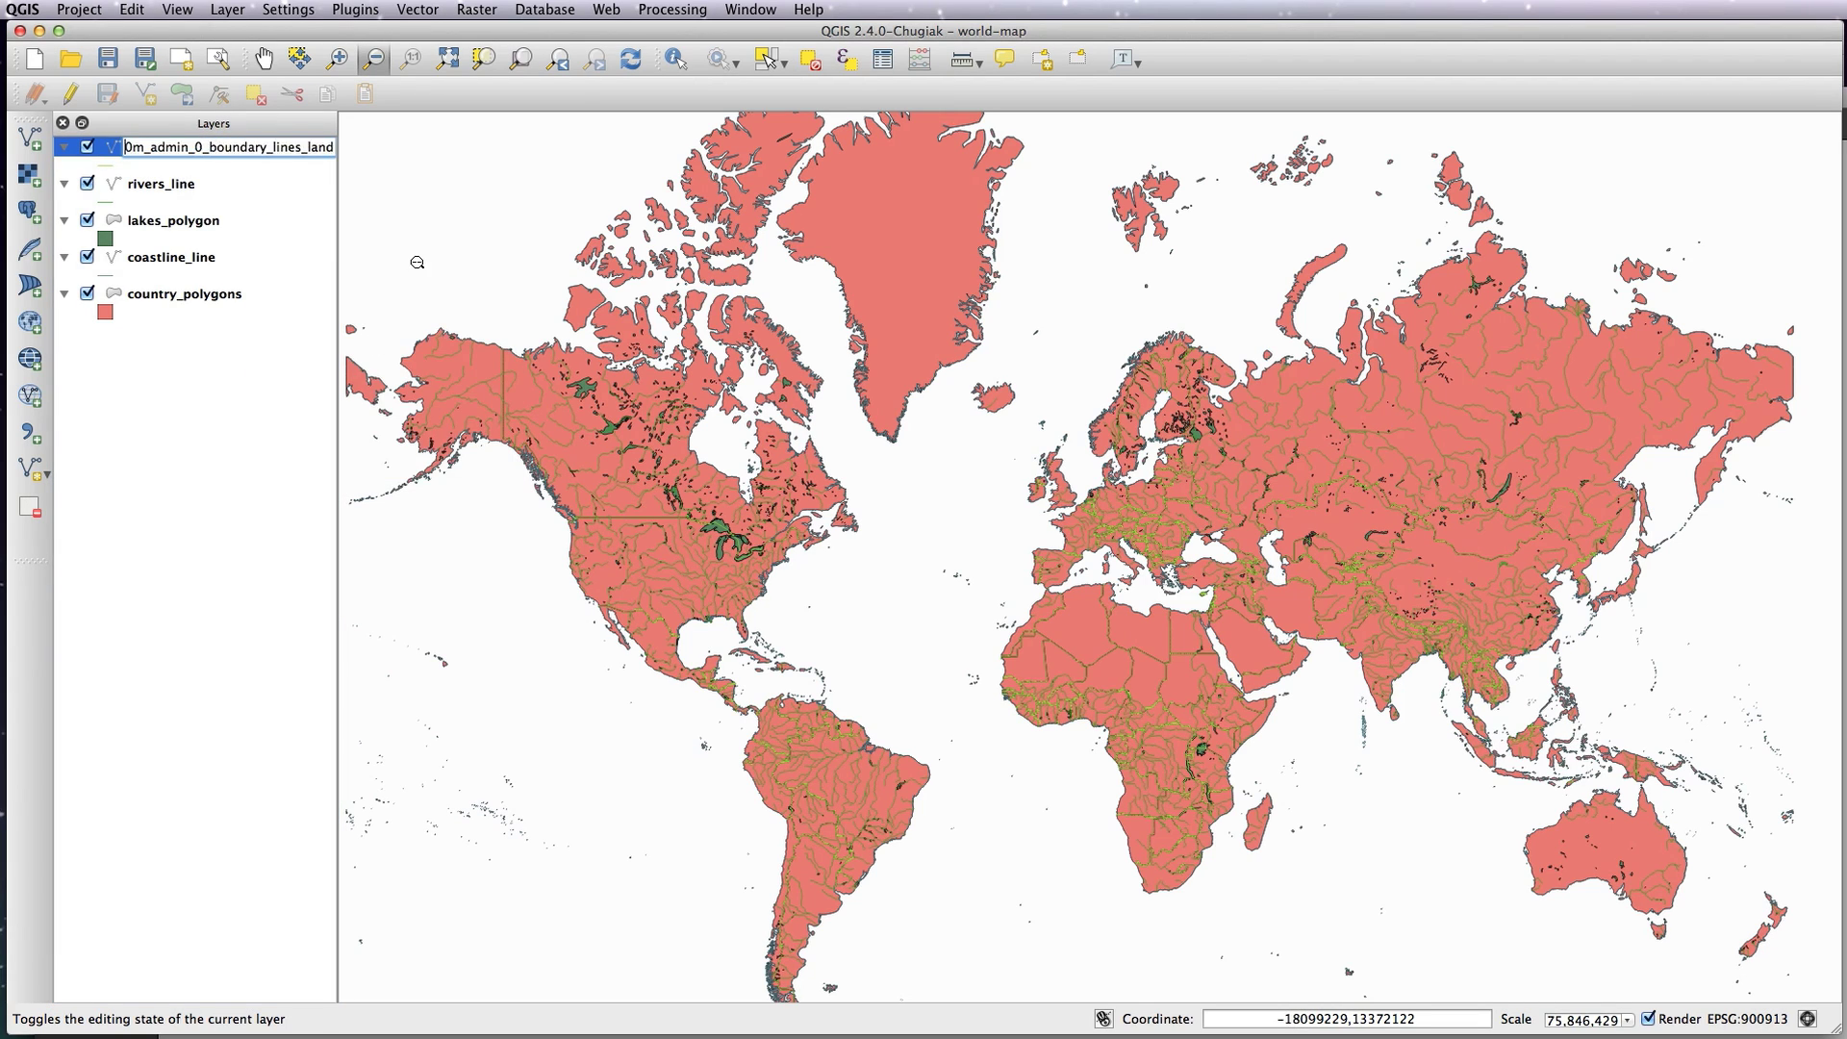
key(Delete)
key(Delete)
key(Delete)
key(Delete)
key(Delete)
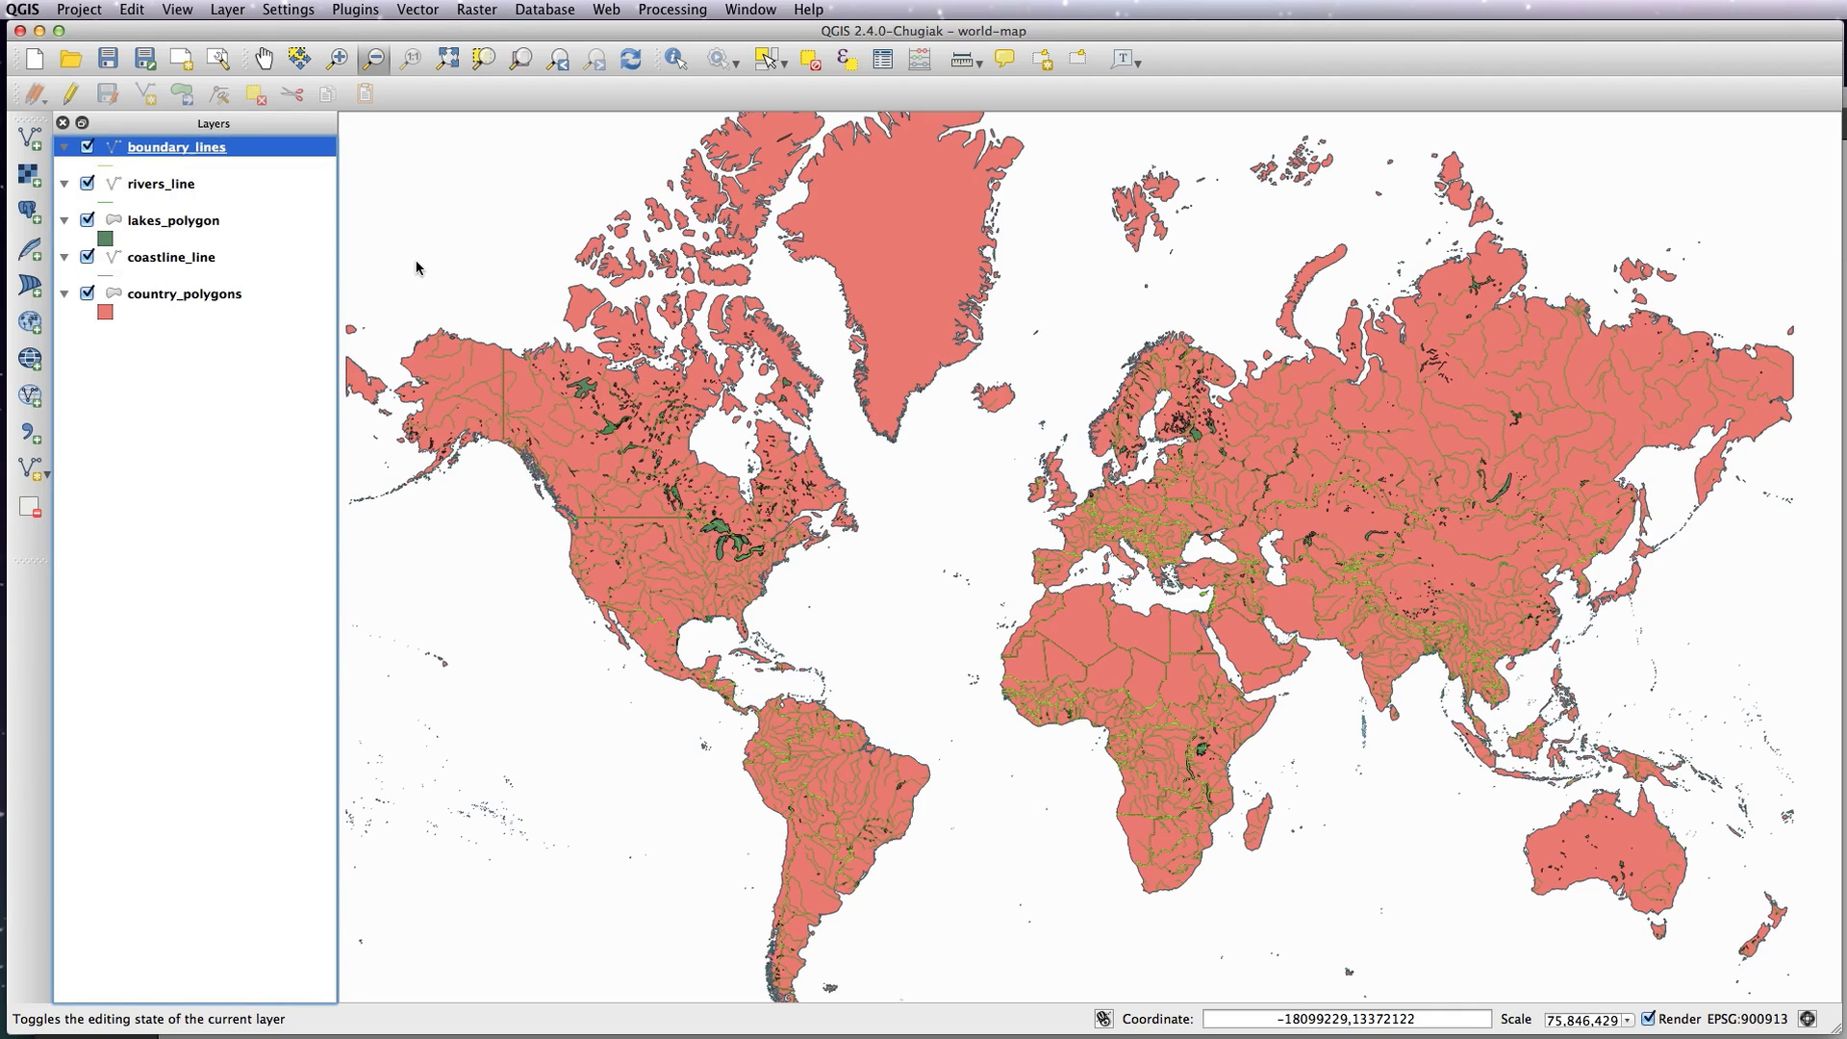
click(190, 389)
click(228, 298)
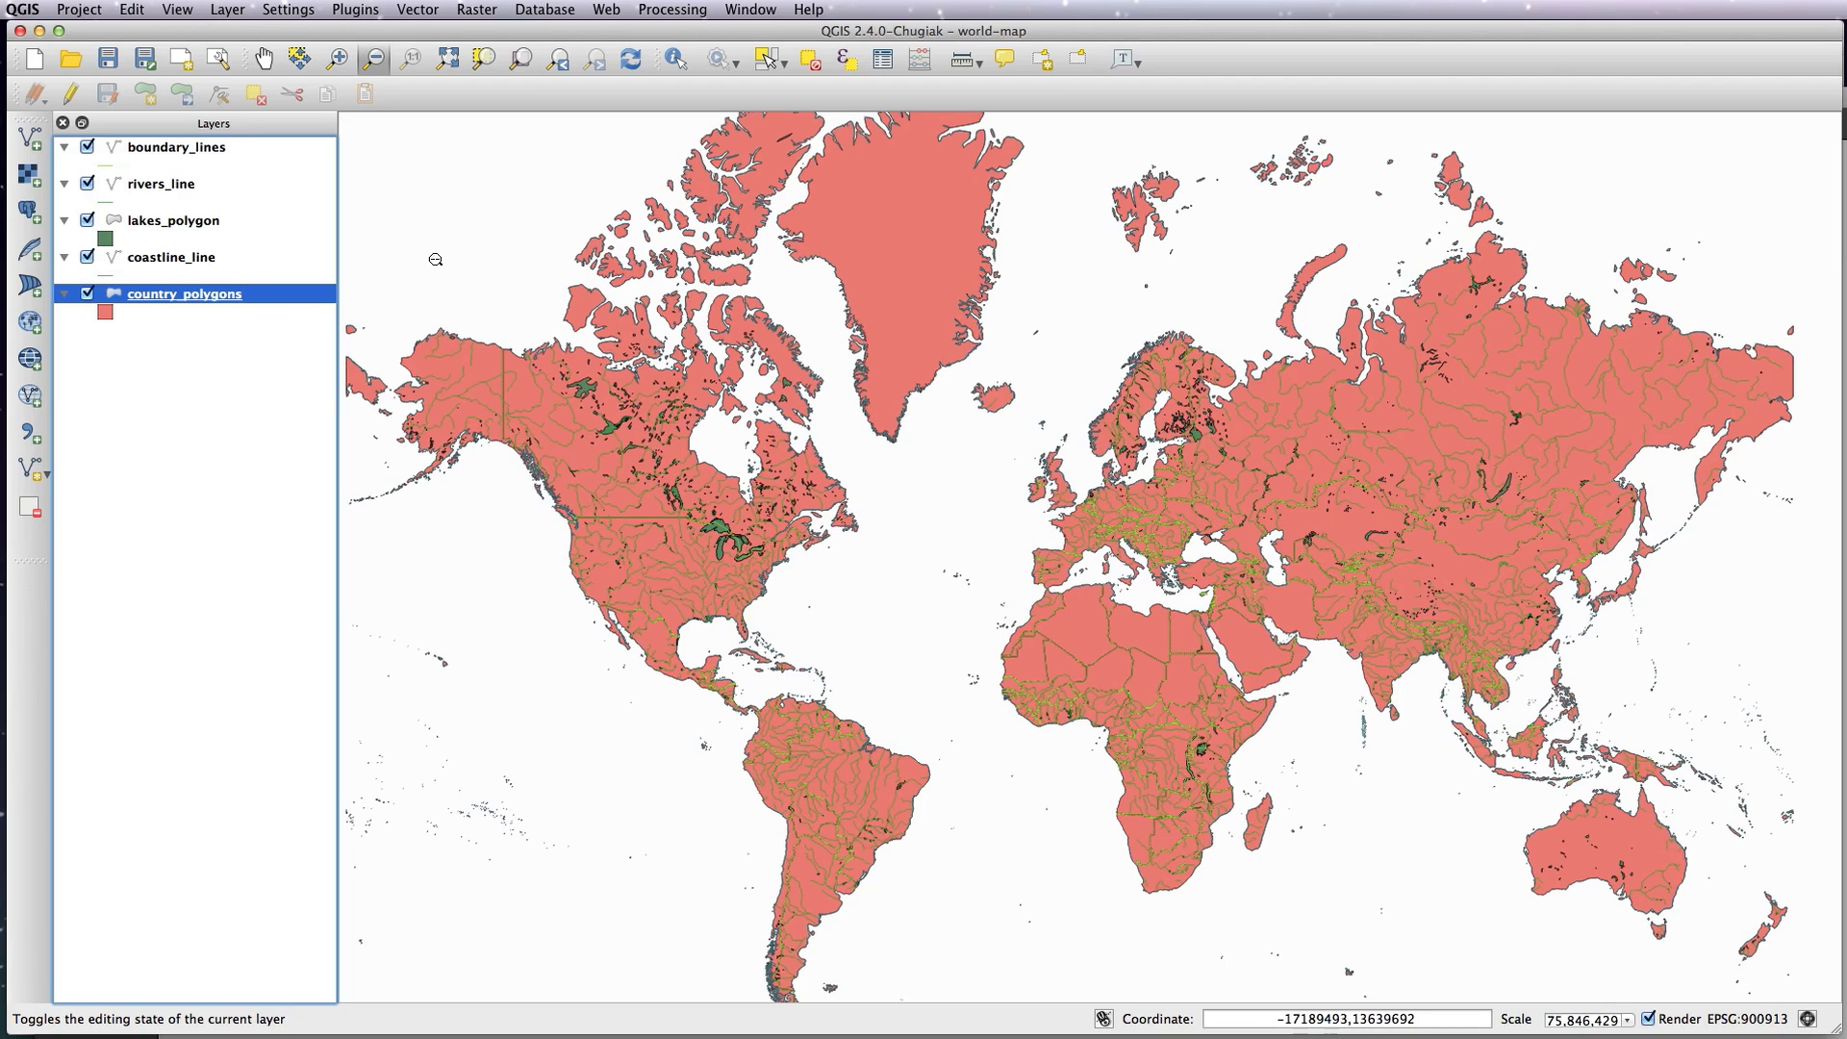
- In country_polygons' layer properties, set the Simple fill border style to No Pen
ctrl+click(215, 298)
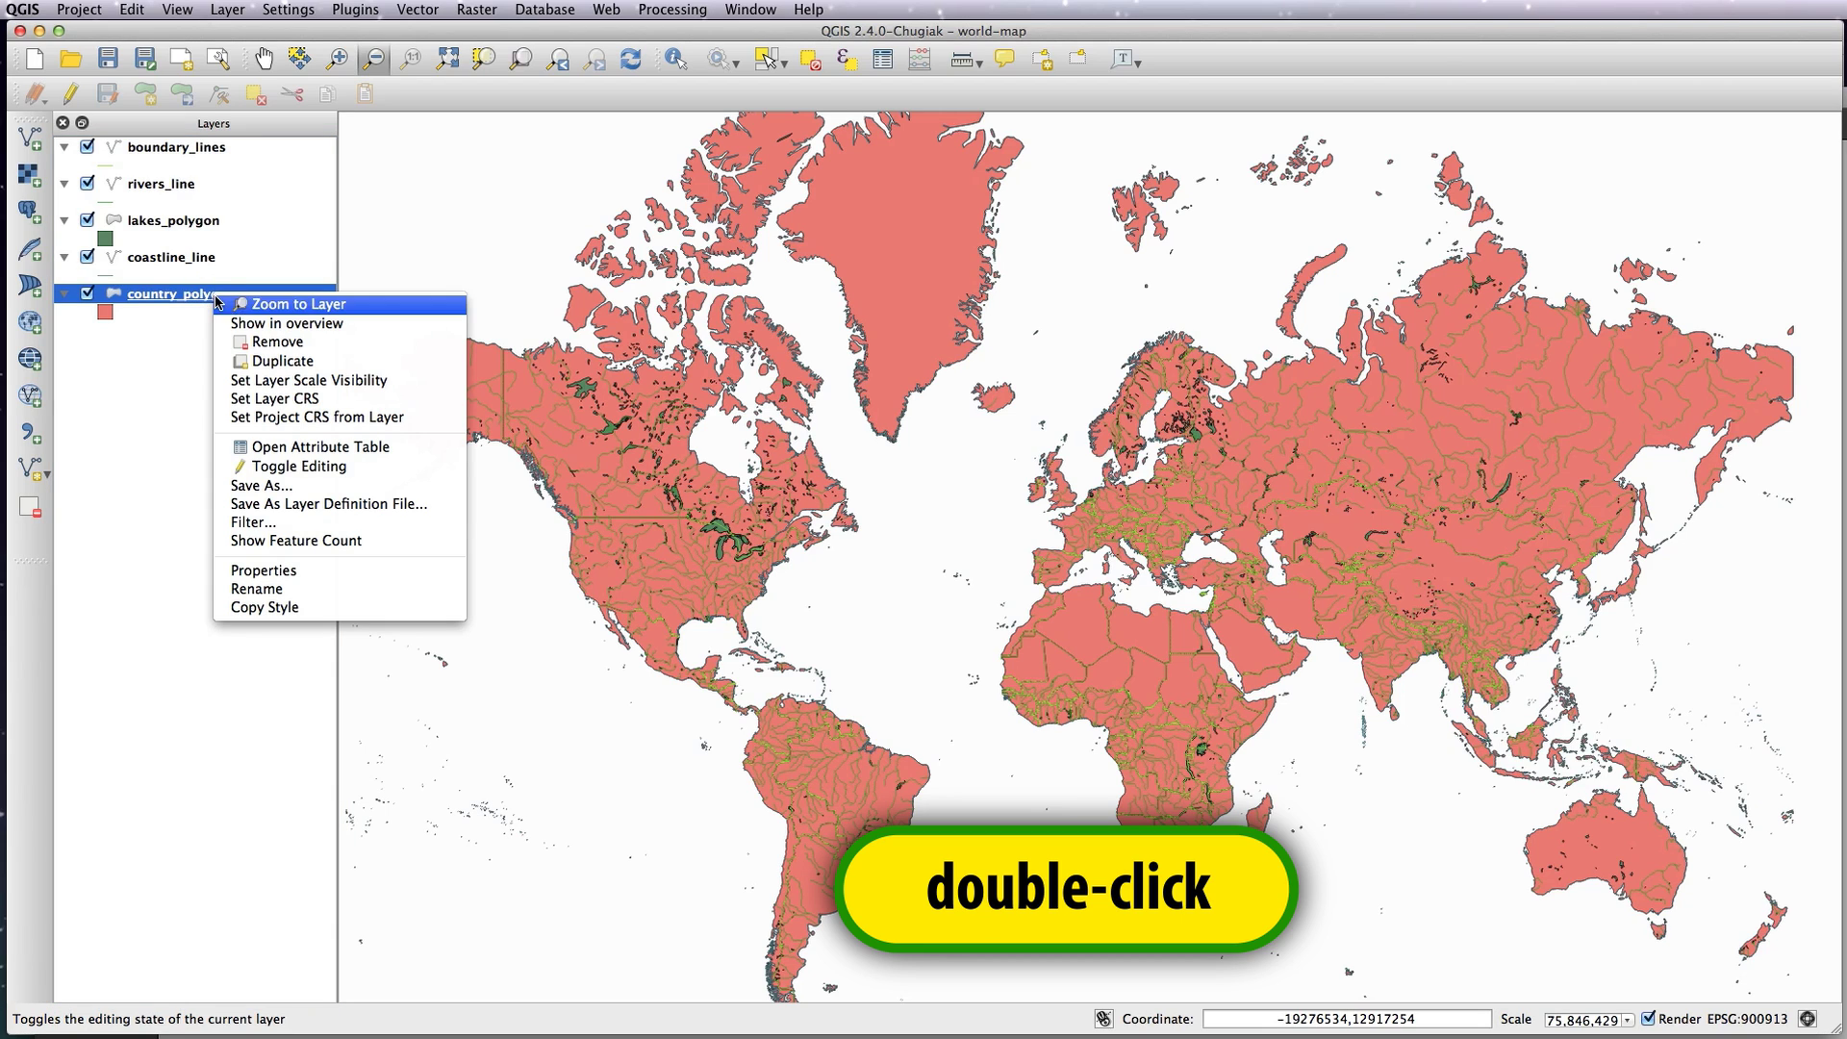
click(258, 572)
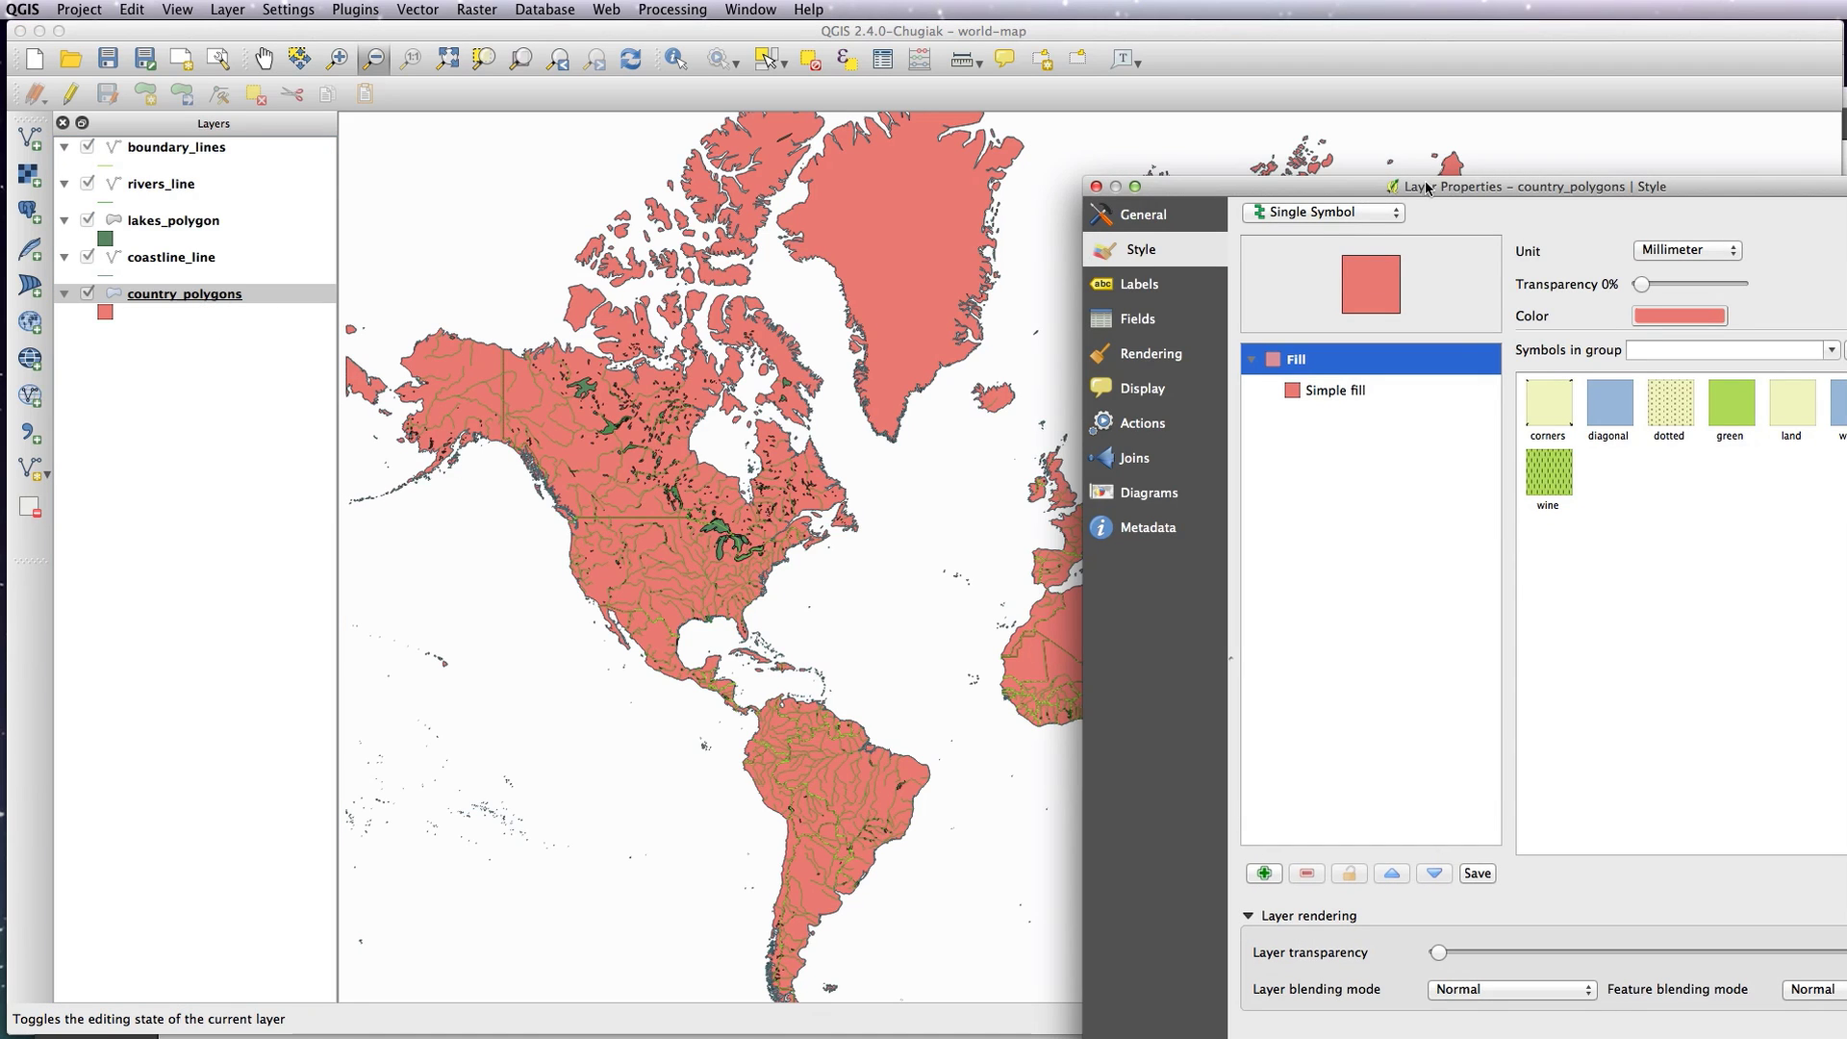
drag(1429, 183, 1113, 64)
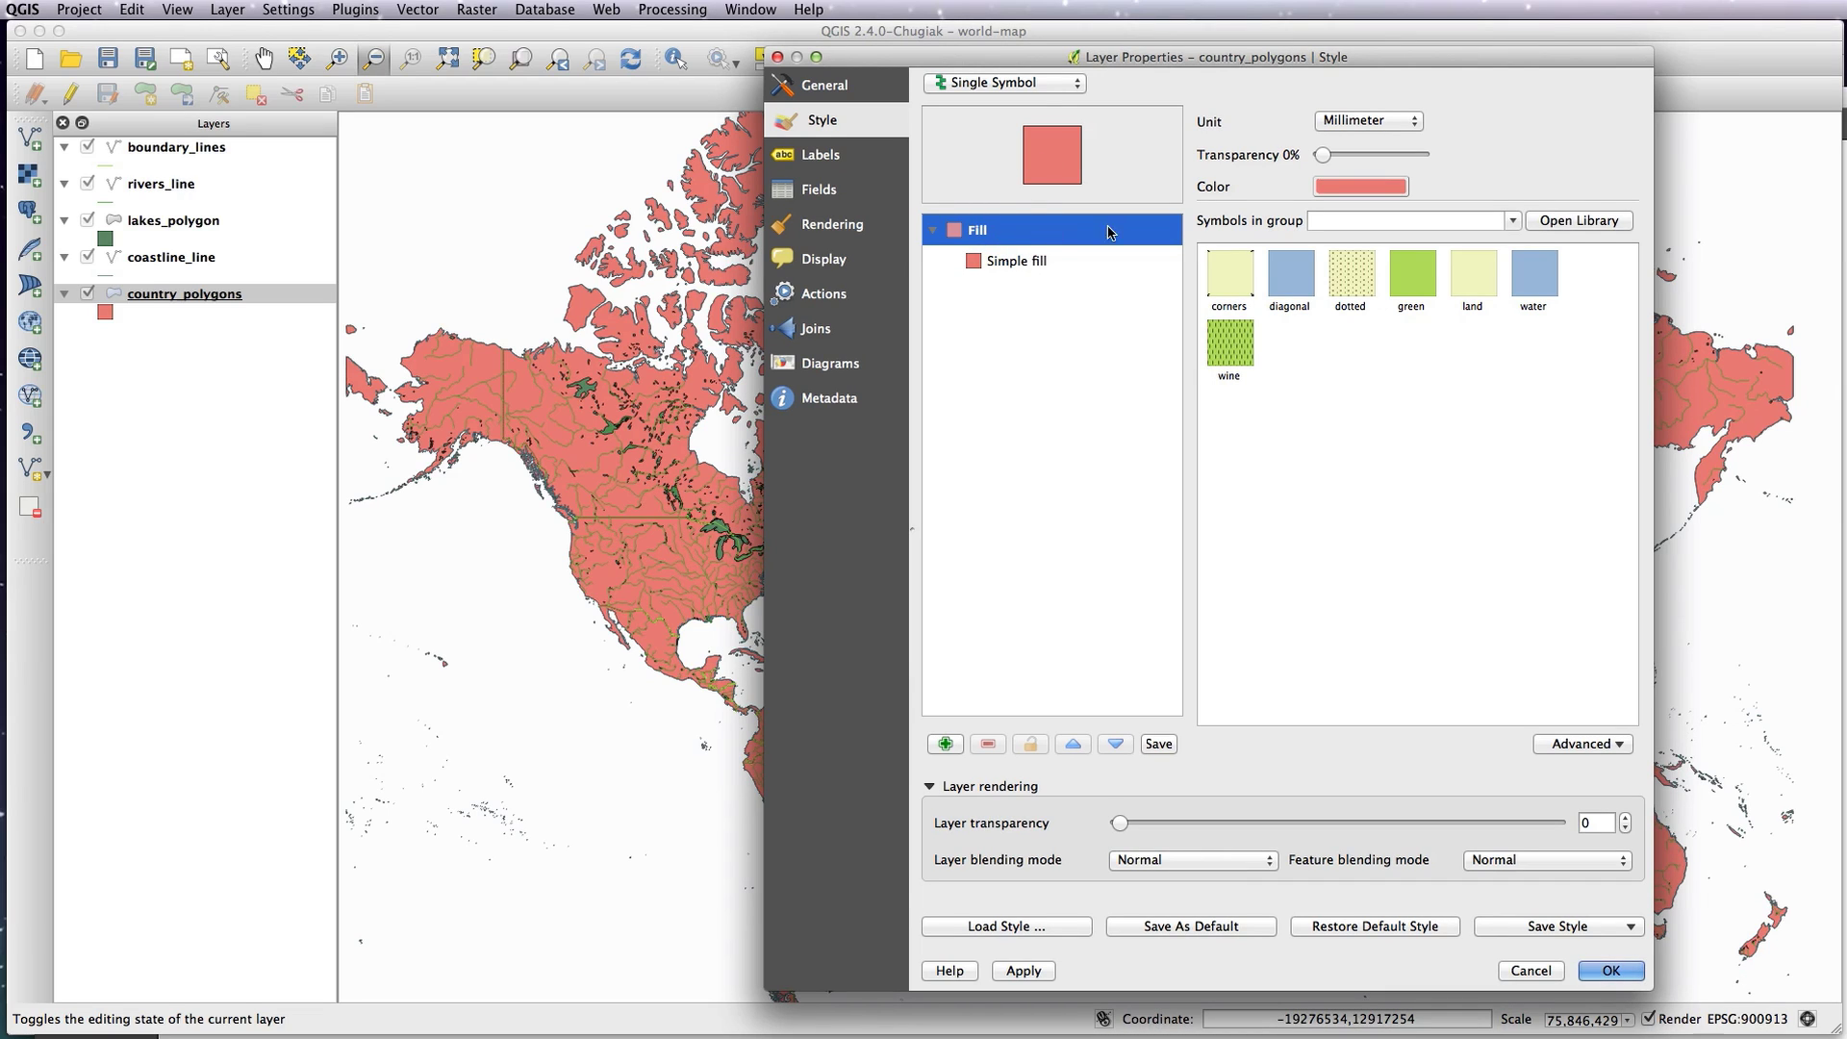
click(1028, 272)
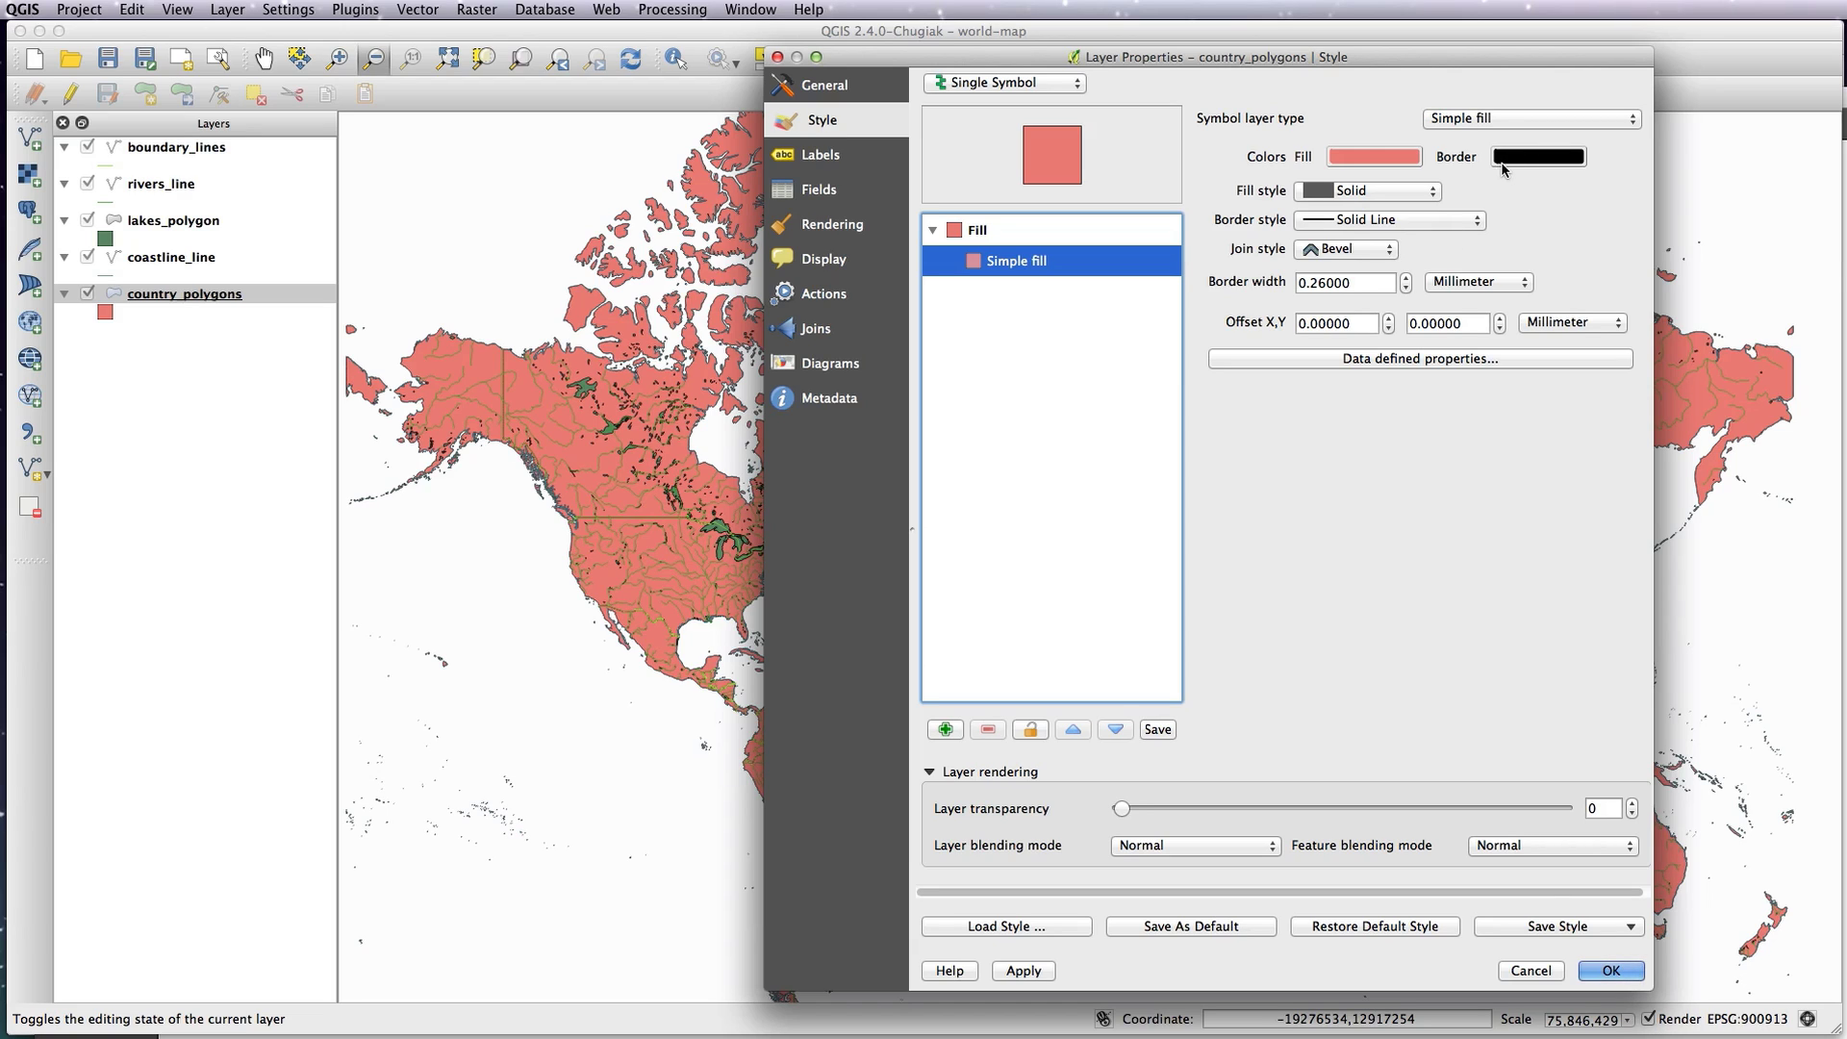
click(1429, 220)
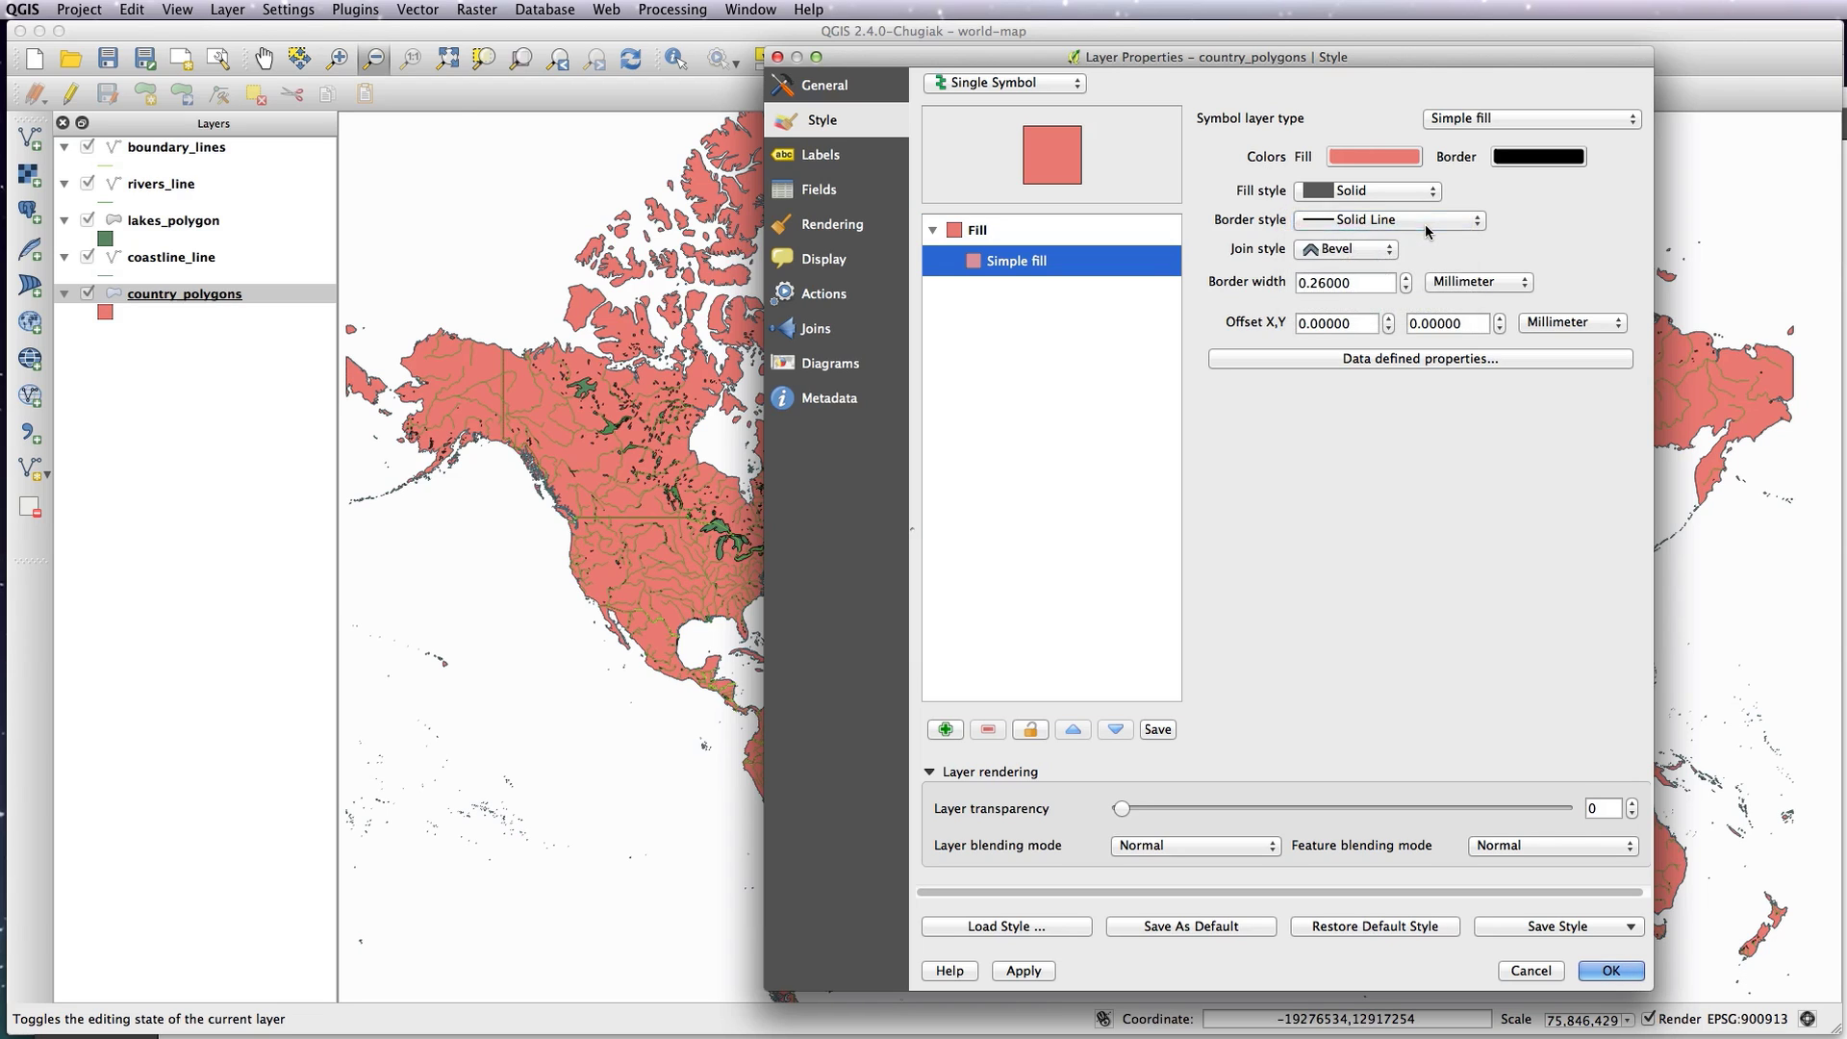
click(1429, 226)
click(1421, 246)
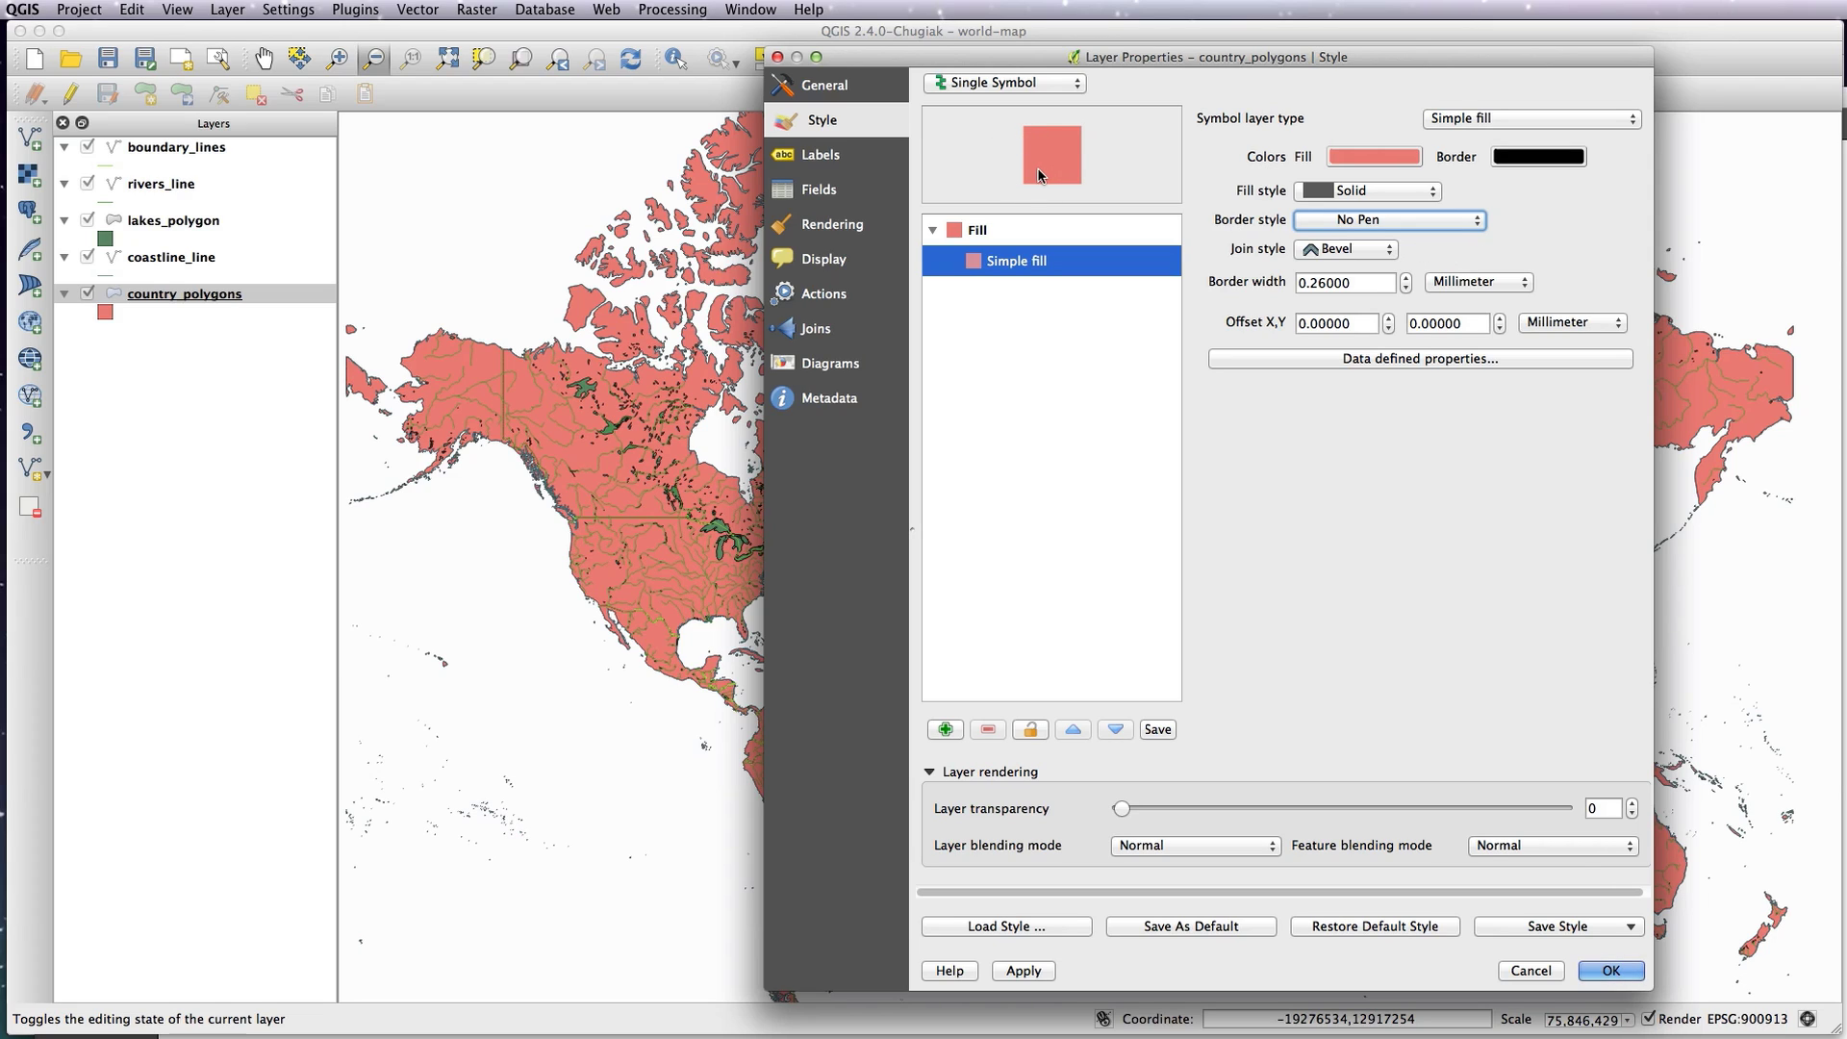
- Try a bright green fill colour for the countries in the colour picker
click(1372, 160)
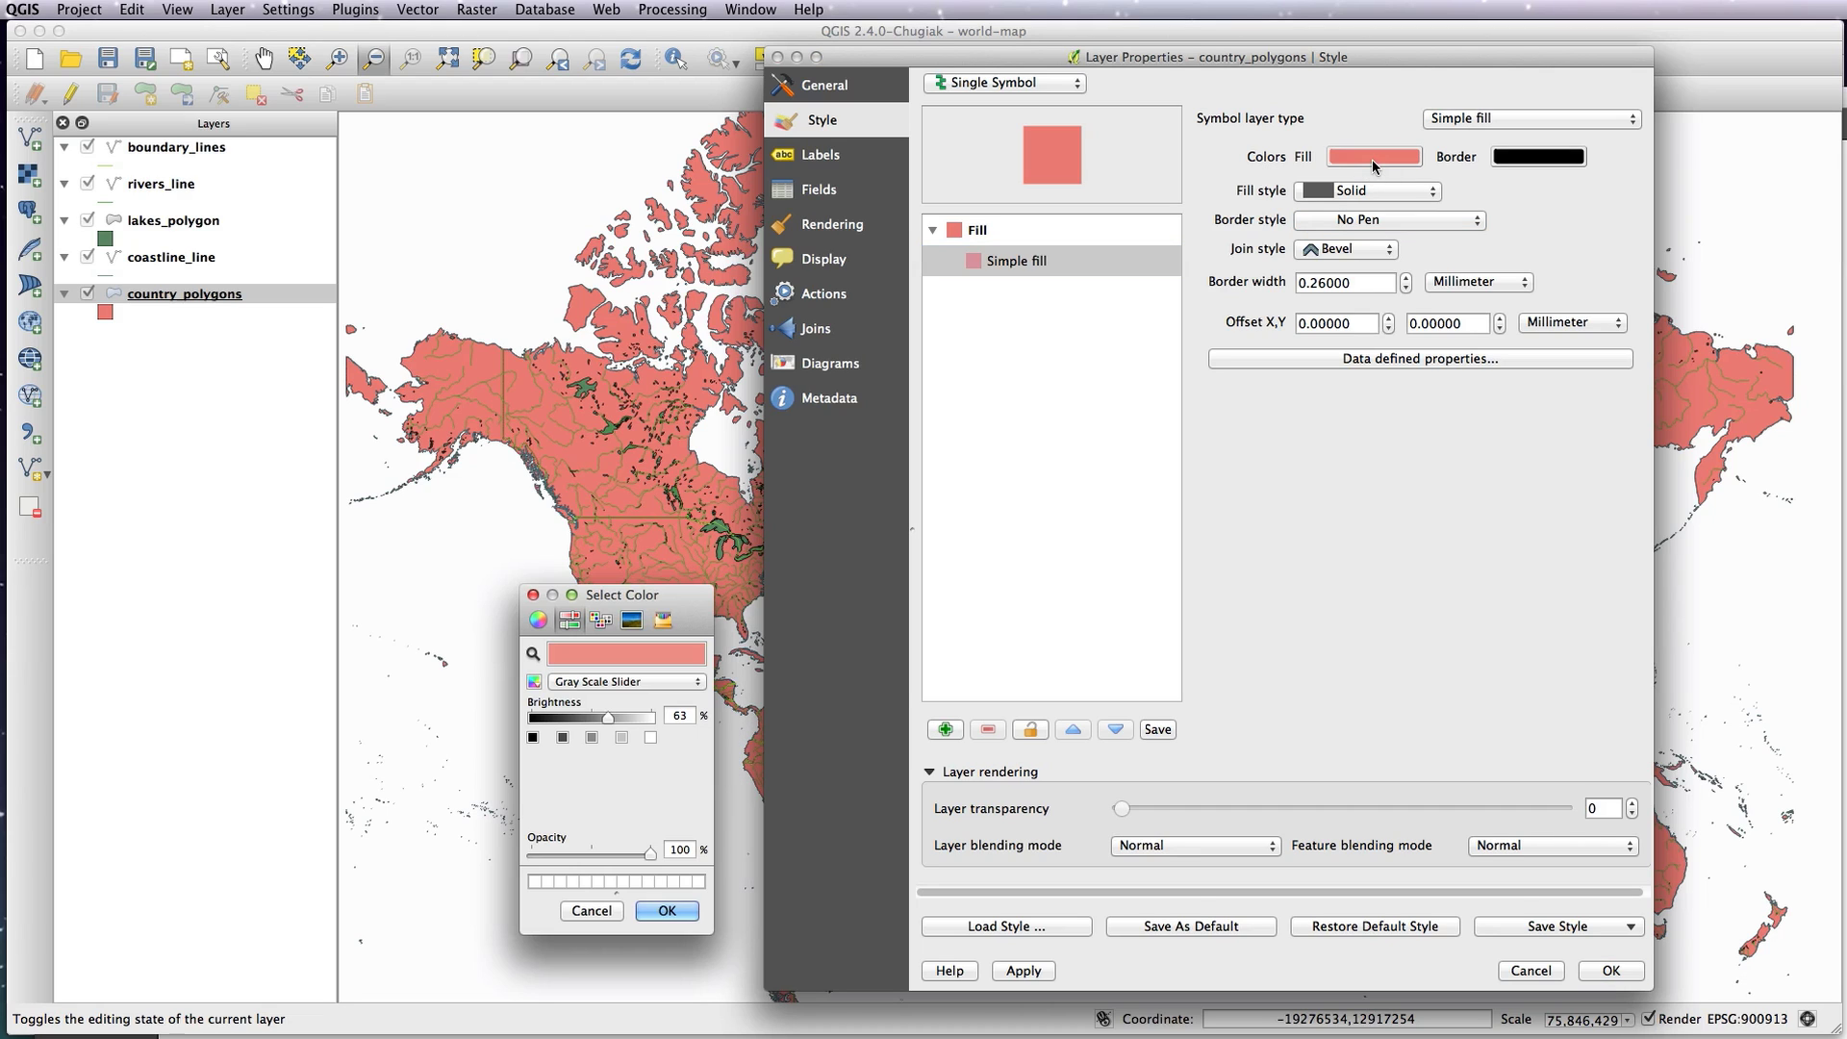
drag(609, 604, 676, 493)
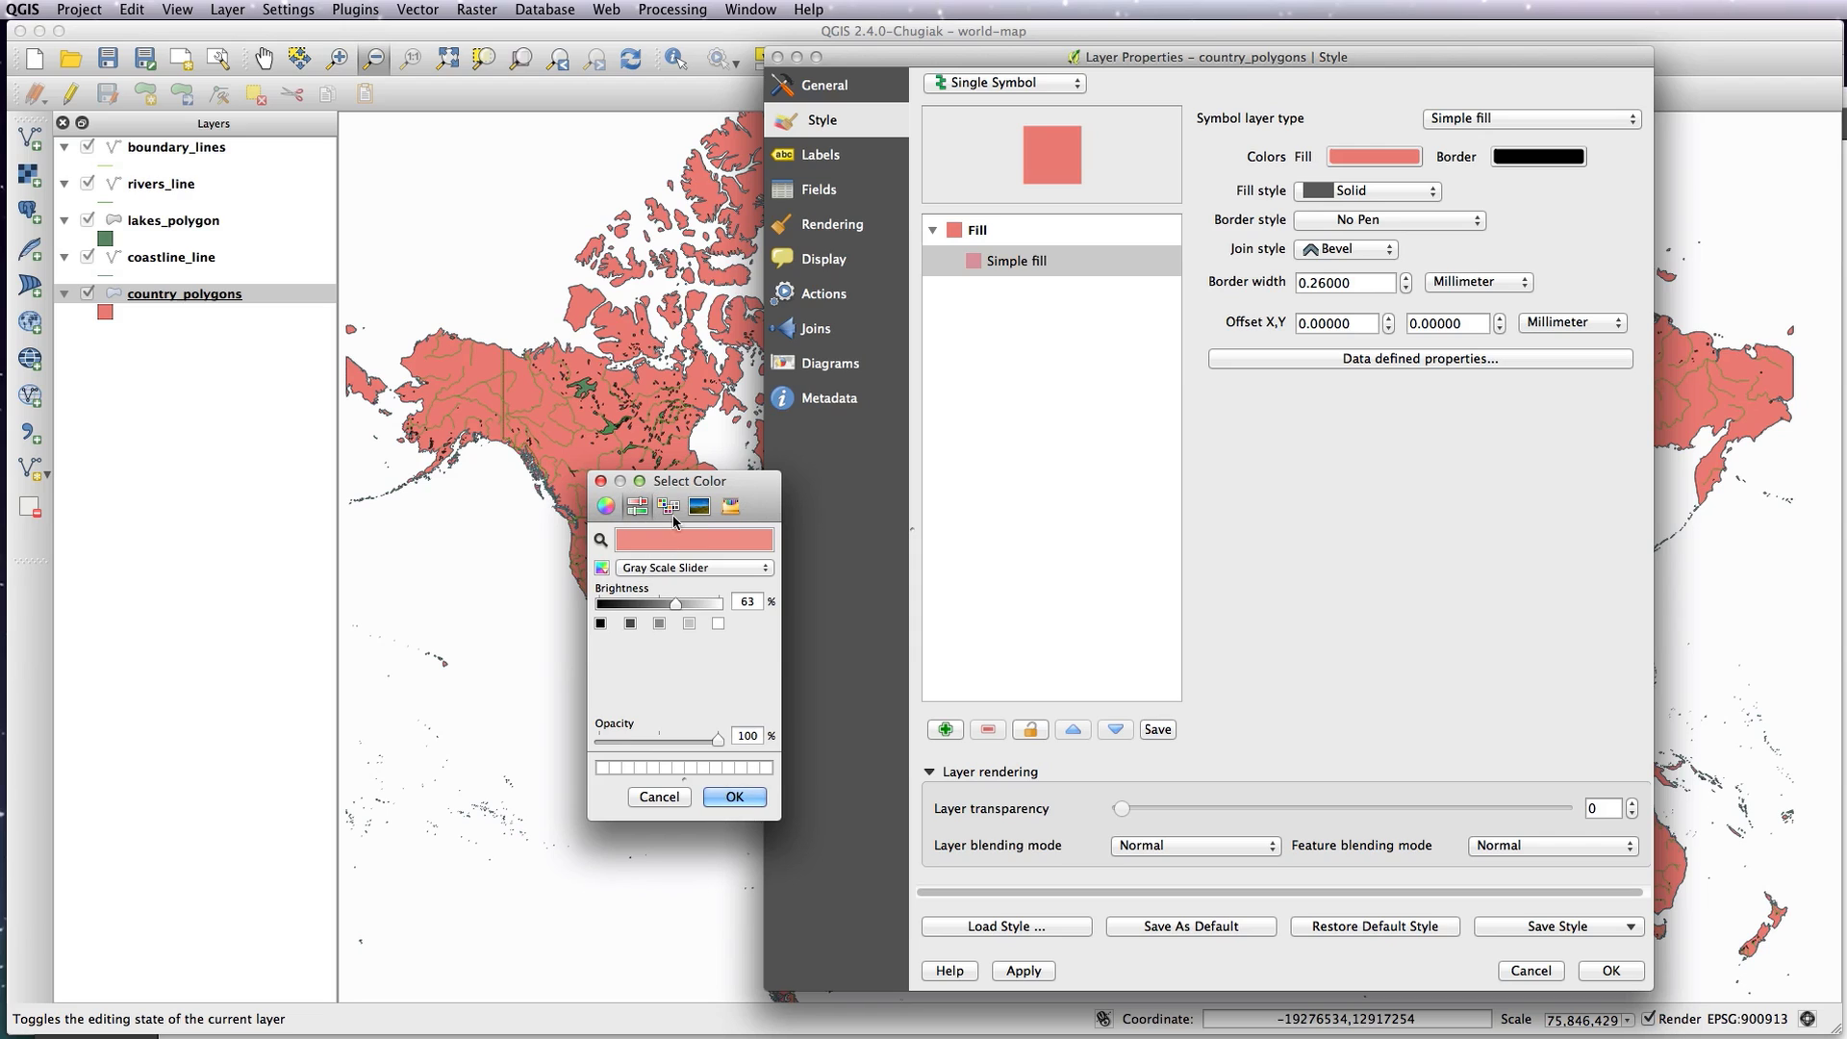
click(669, 508)
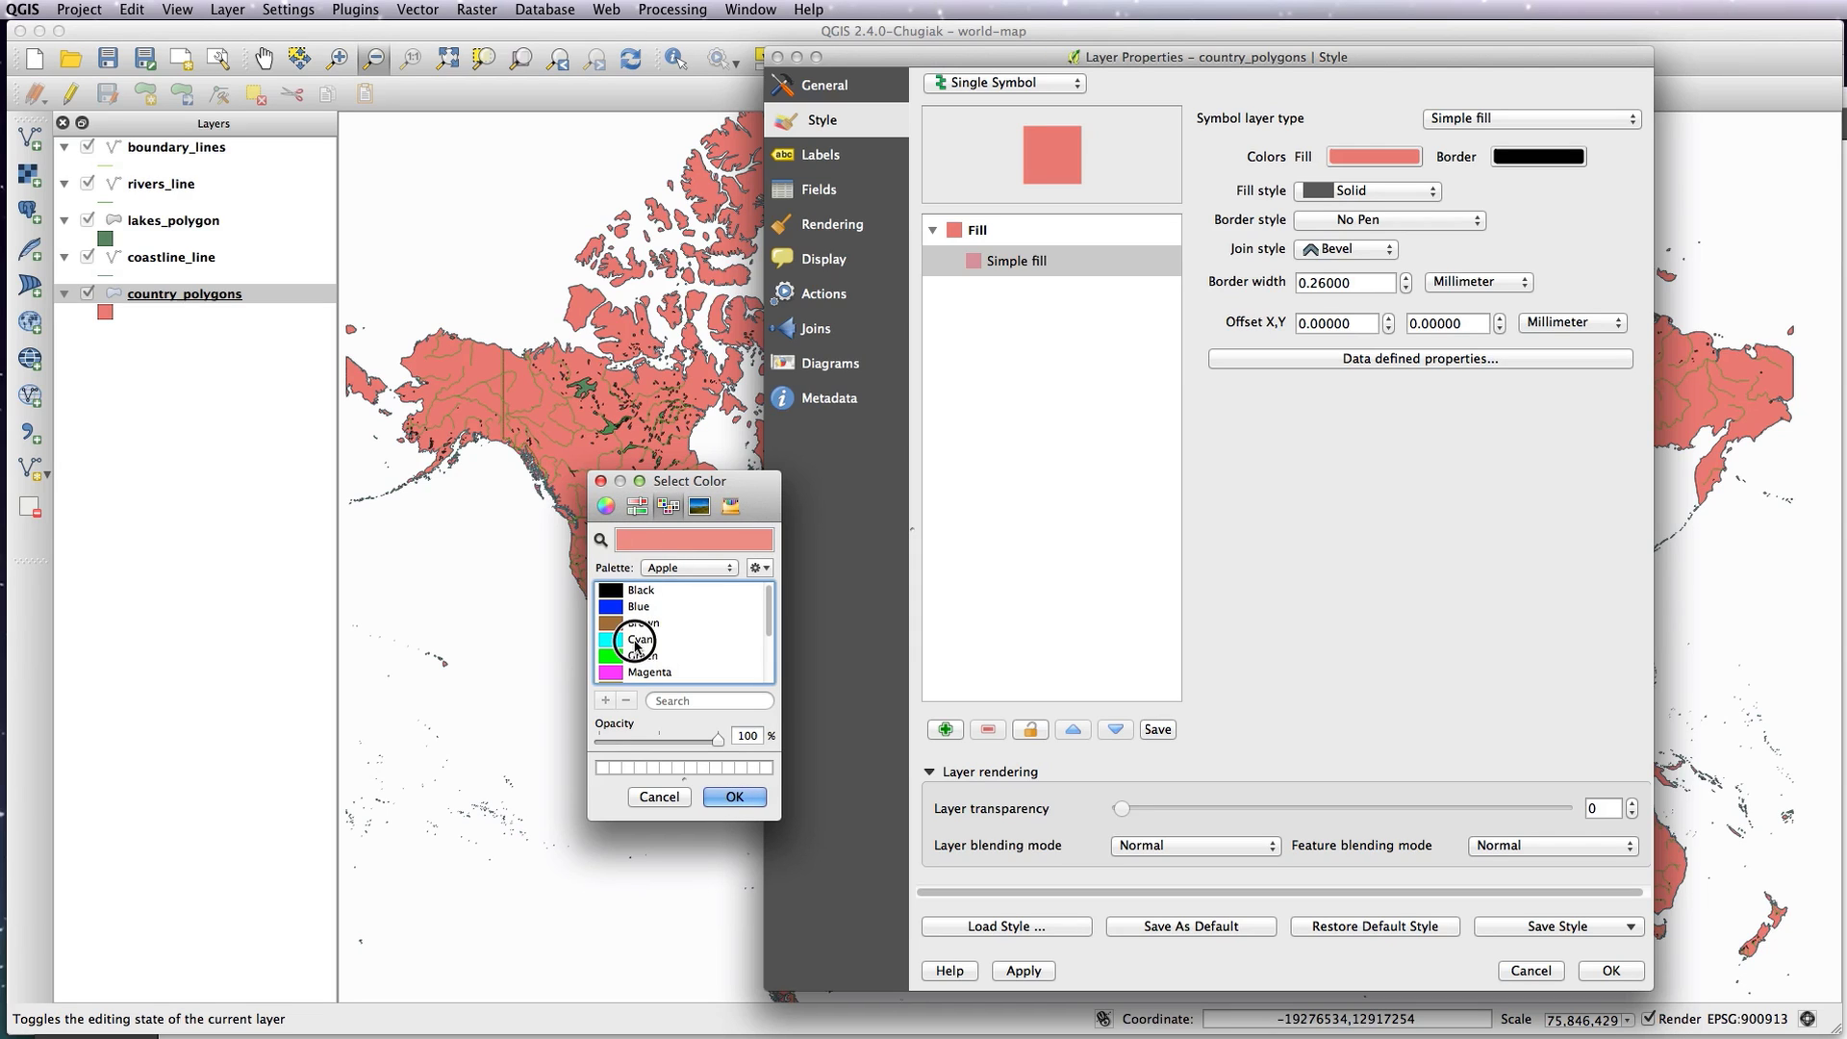
click(635, 642)
click(700, 506)
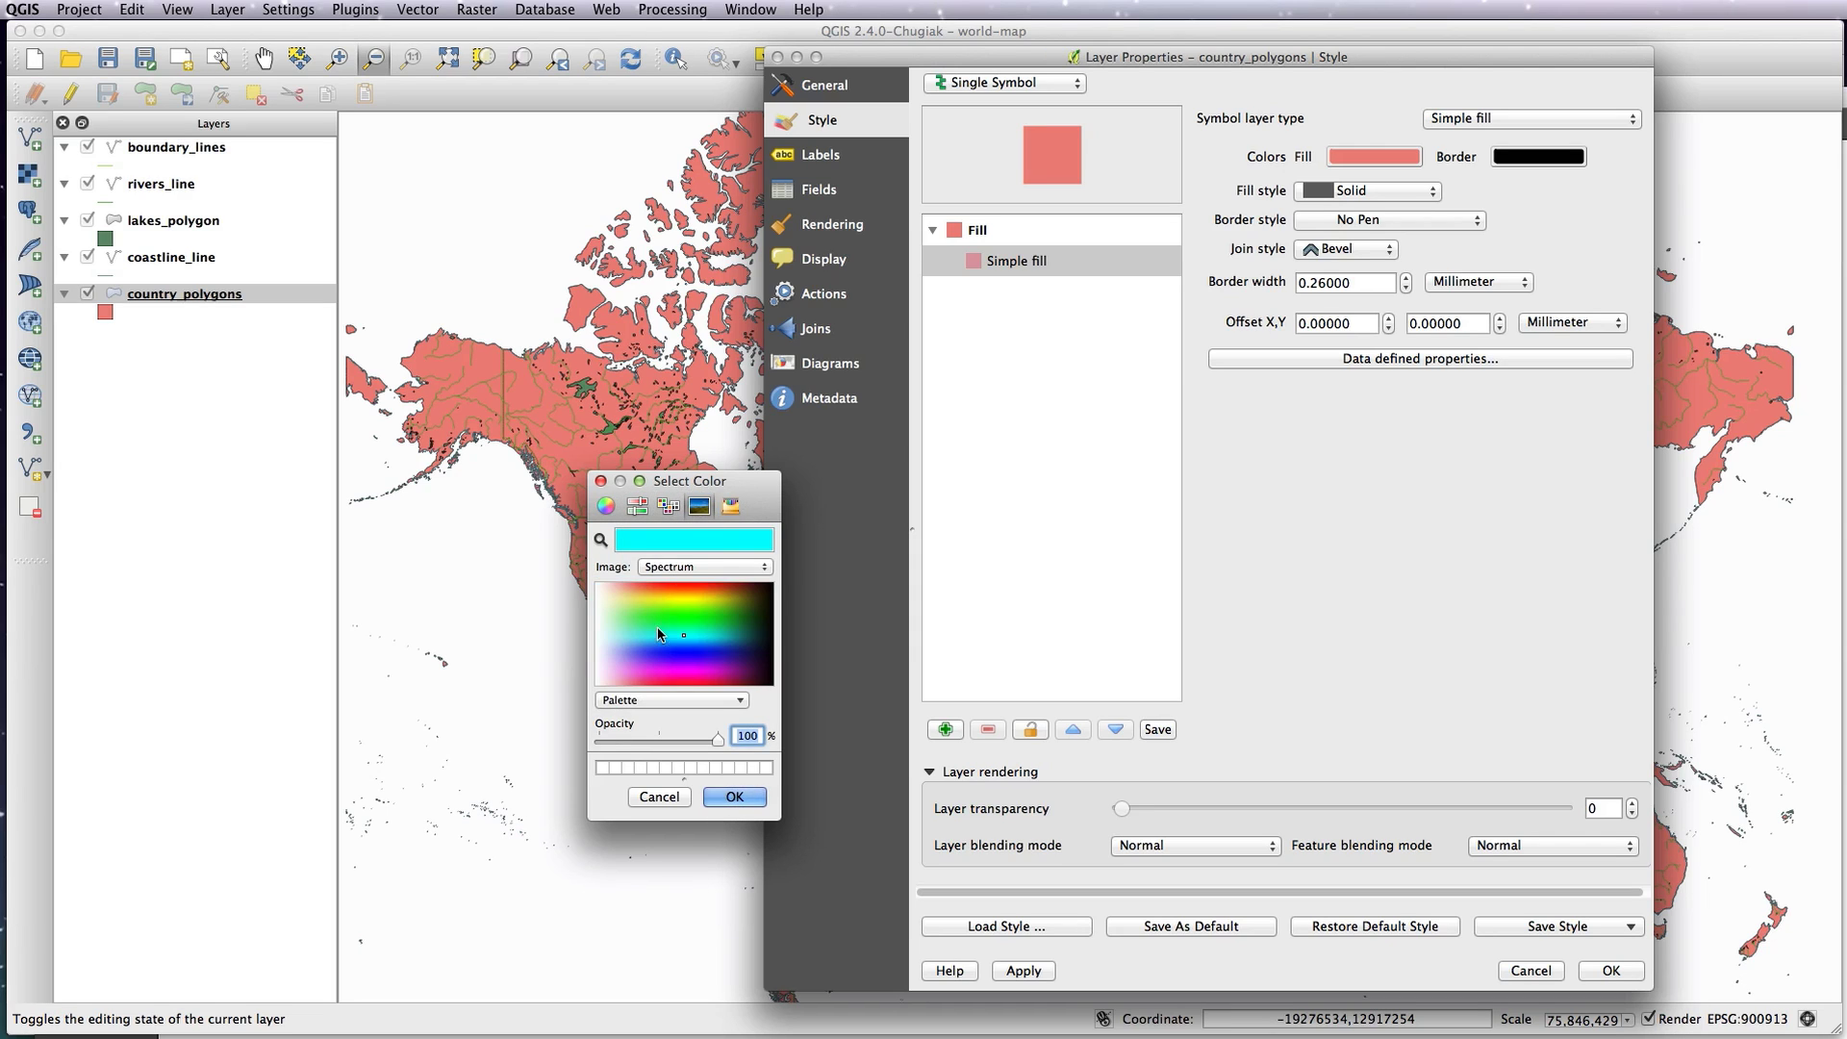
mouse_move(660, 635)
mouse_down()
mouse_move(712, 639)
mouse_move(647, 618)
mouse_move(676, 609)
mouse_up()
click(728, 798)
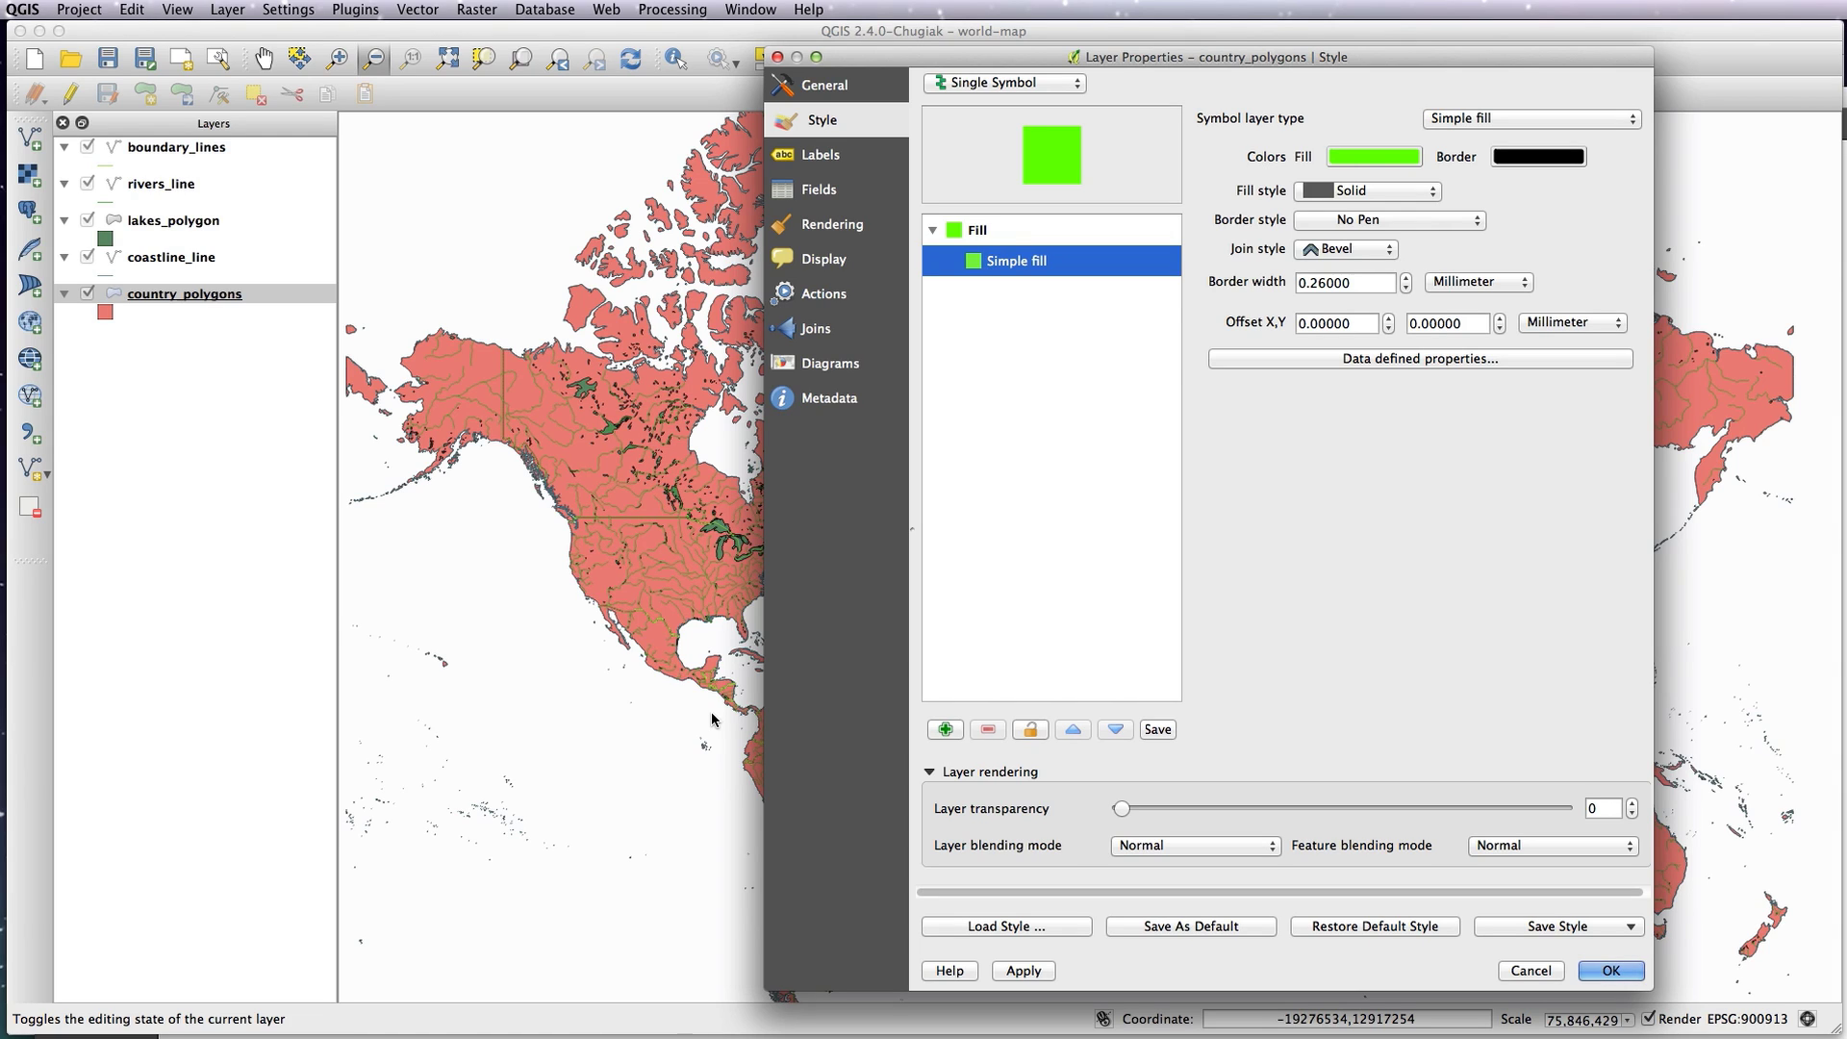
- Discard the green fill and view the colours.ai swatch sheet in Illustrator
click(1530, 969)
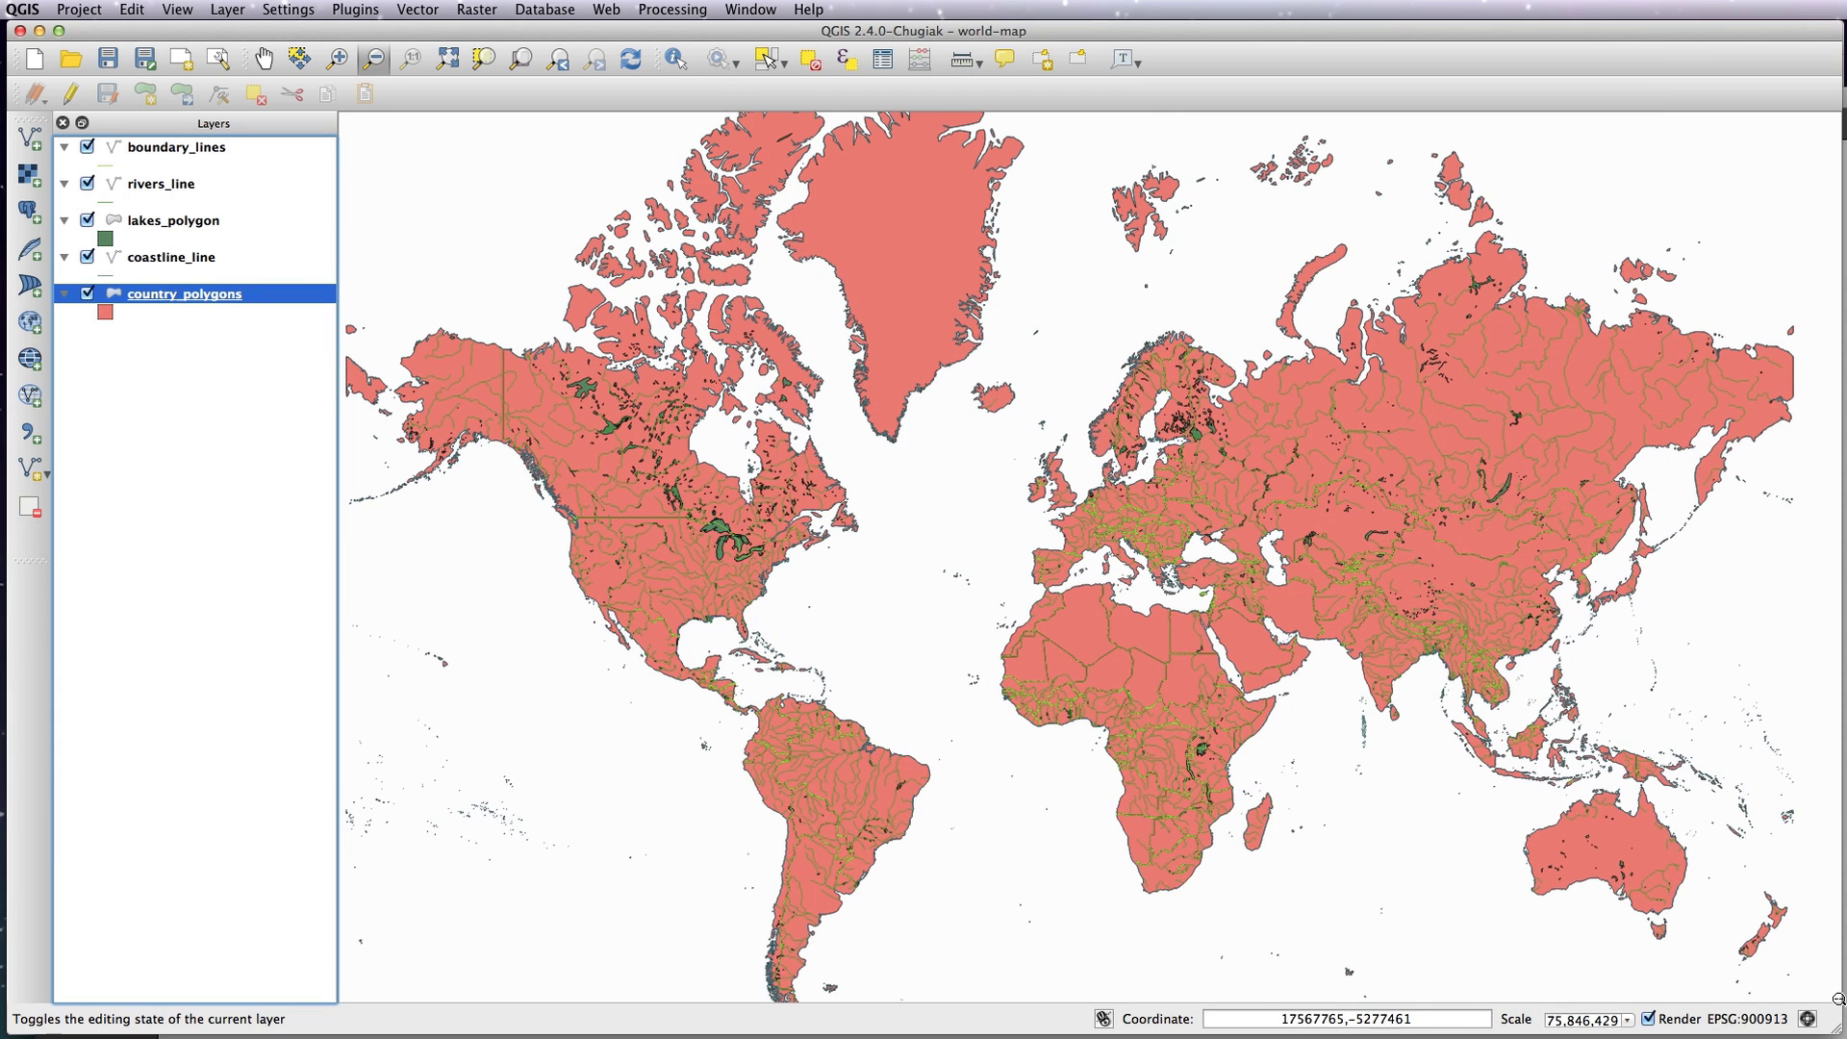
key(super+Tab)
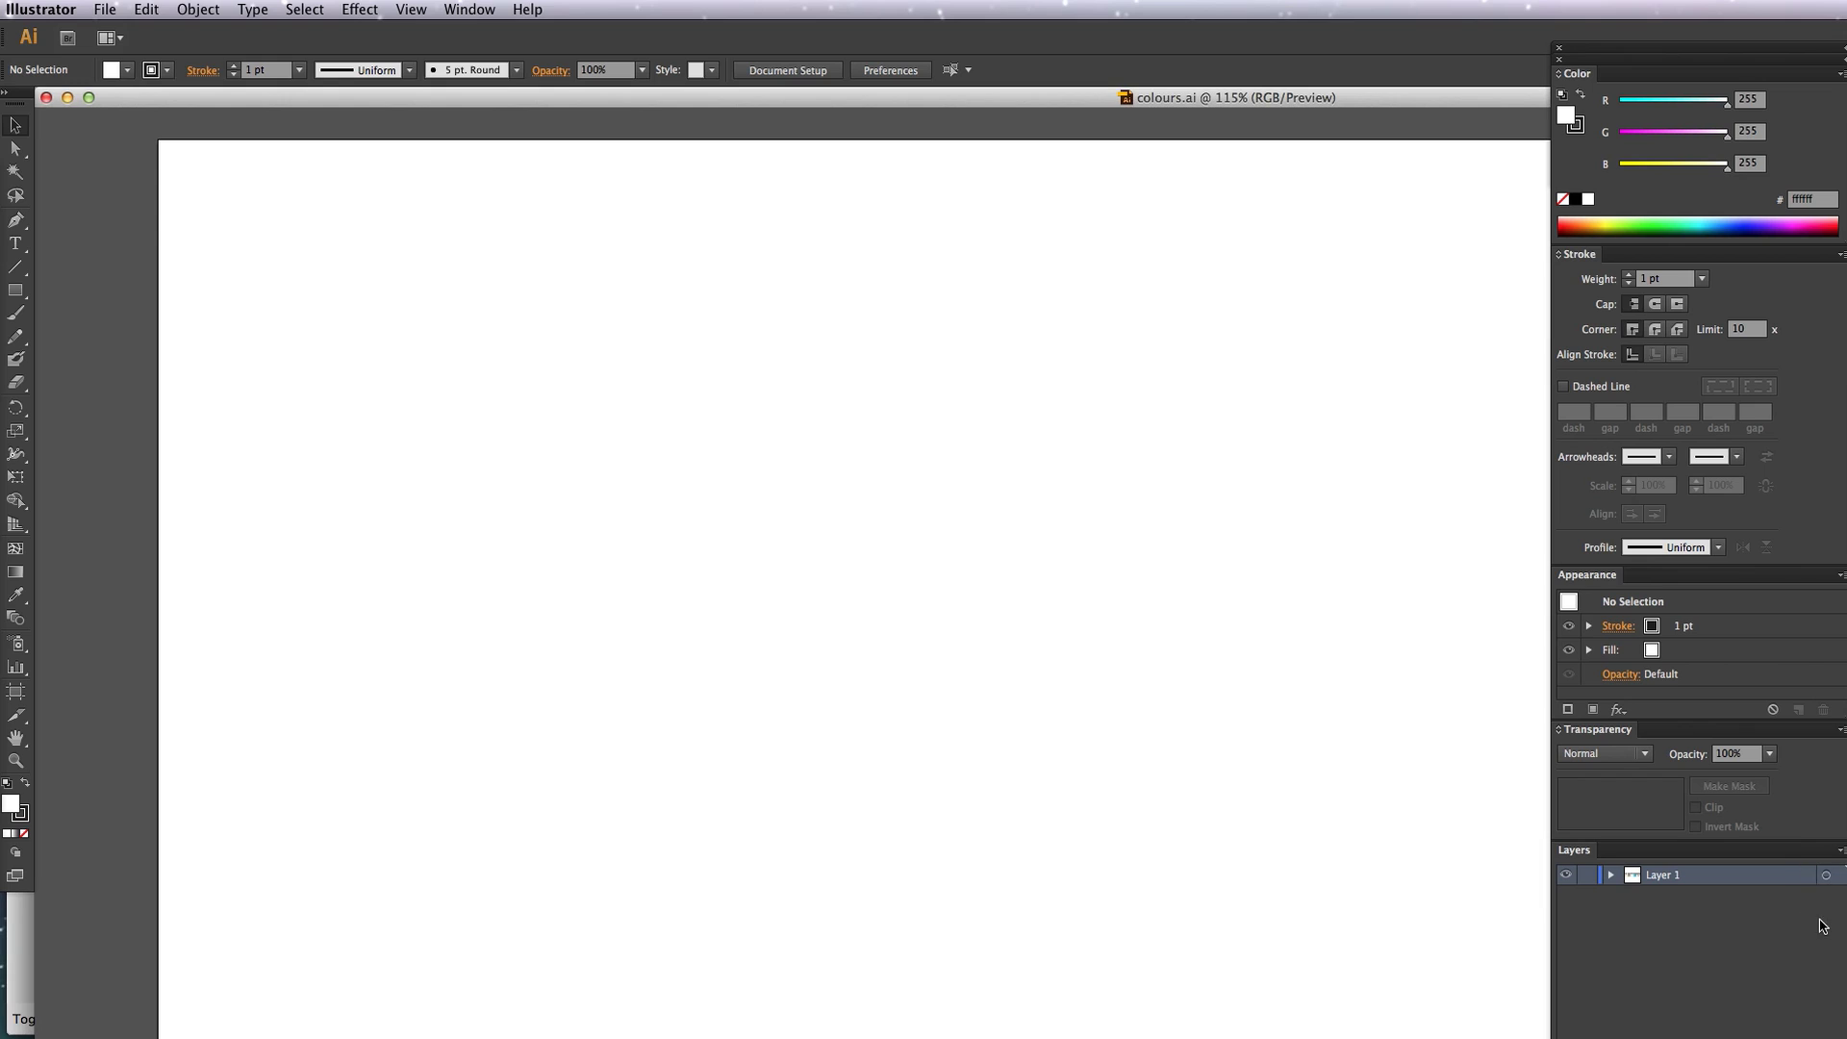
scroll(973, 478, down, 1)
scroll(973, 478, down, 5)
scroll(950, 535, up, 4)
scroll(943, 625, right, 1)
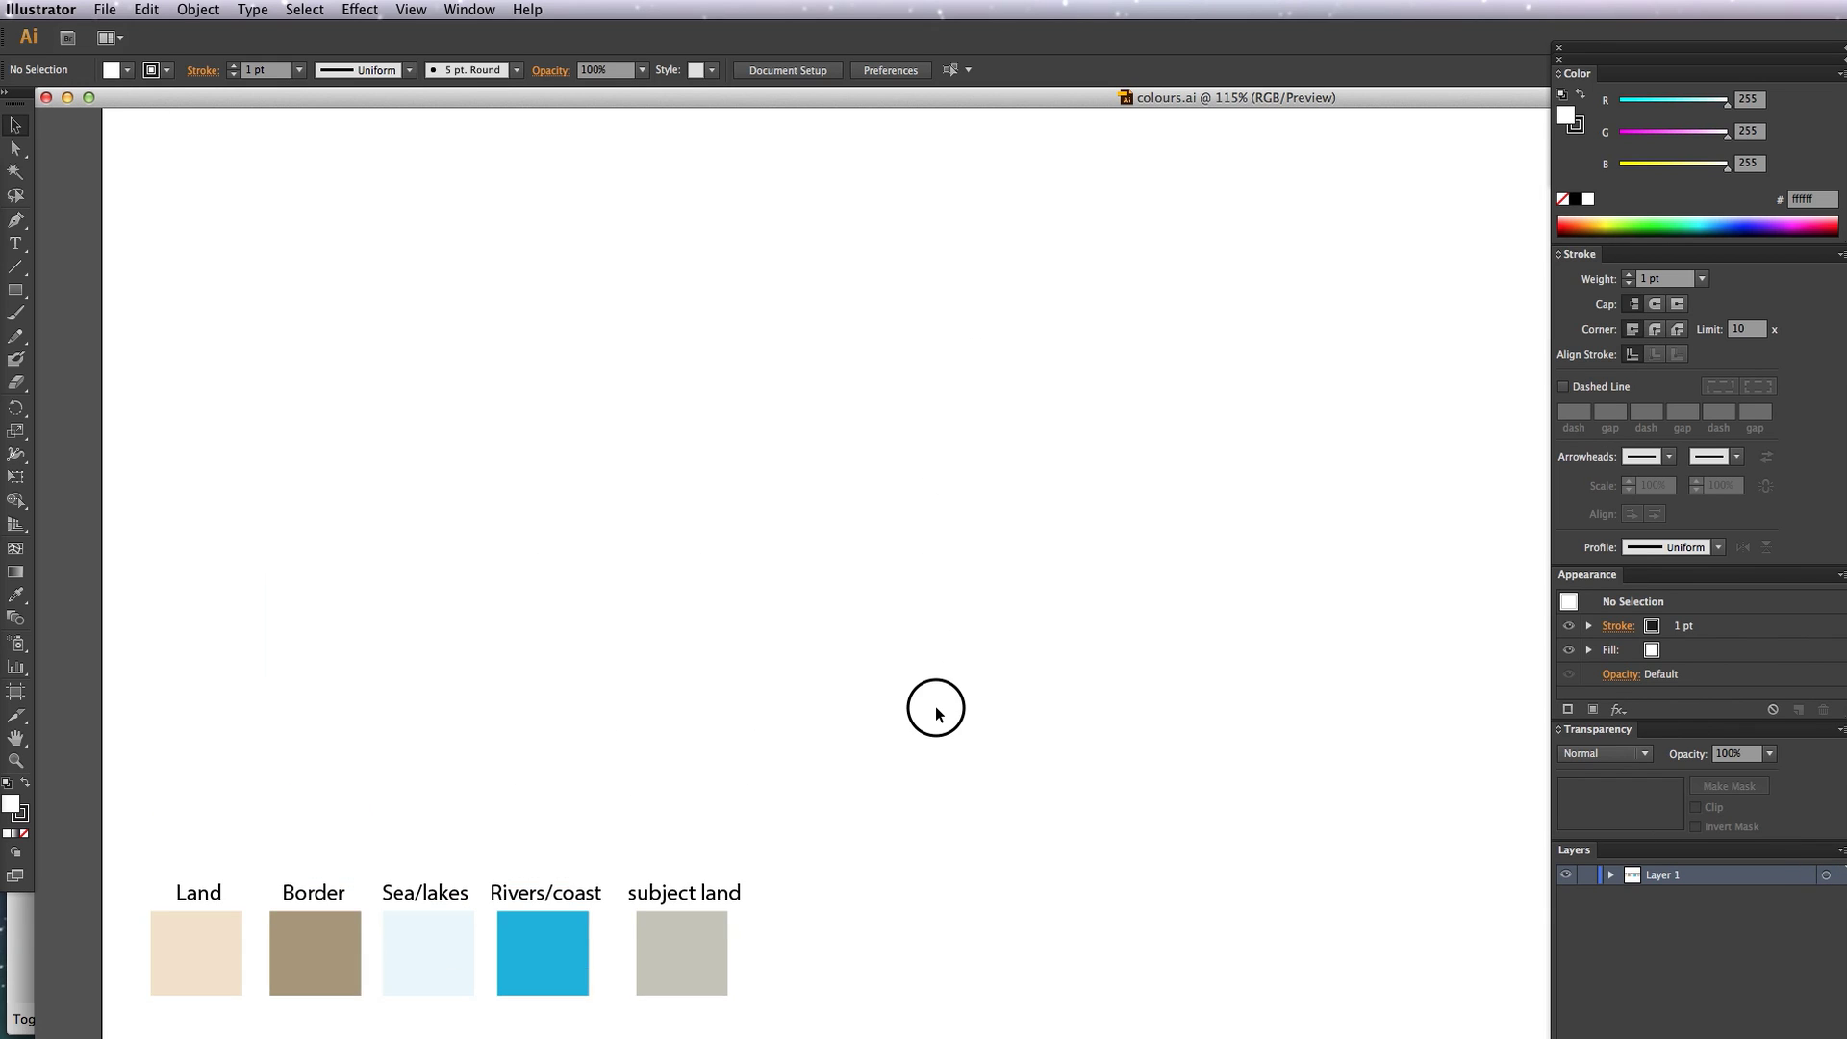
scroll(931, 731, down, 1)
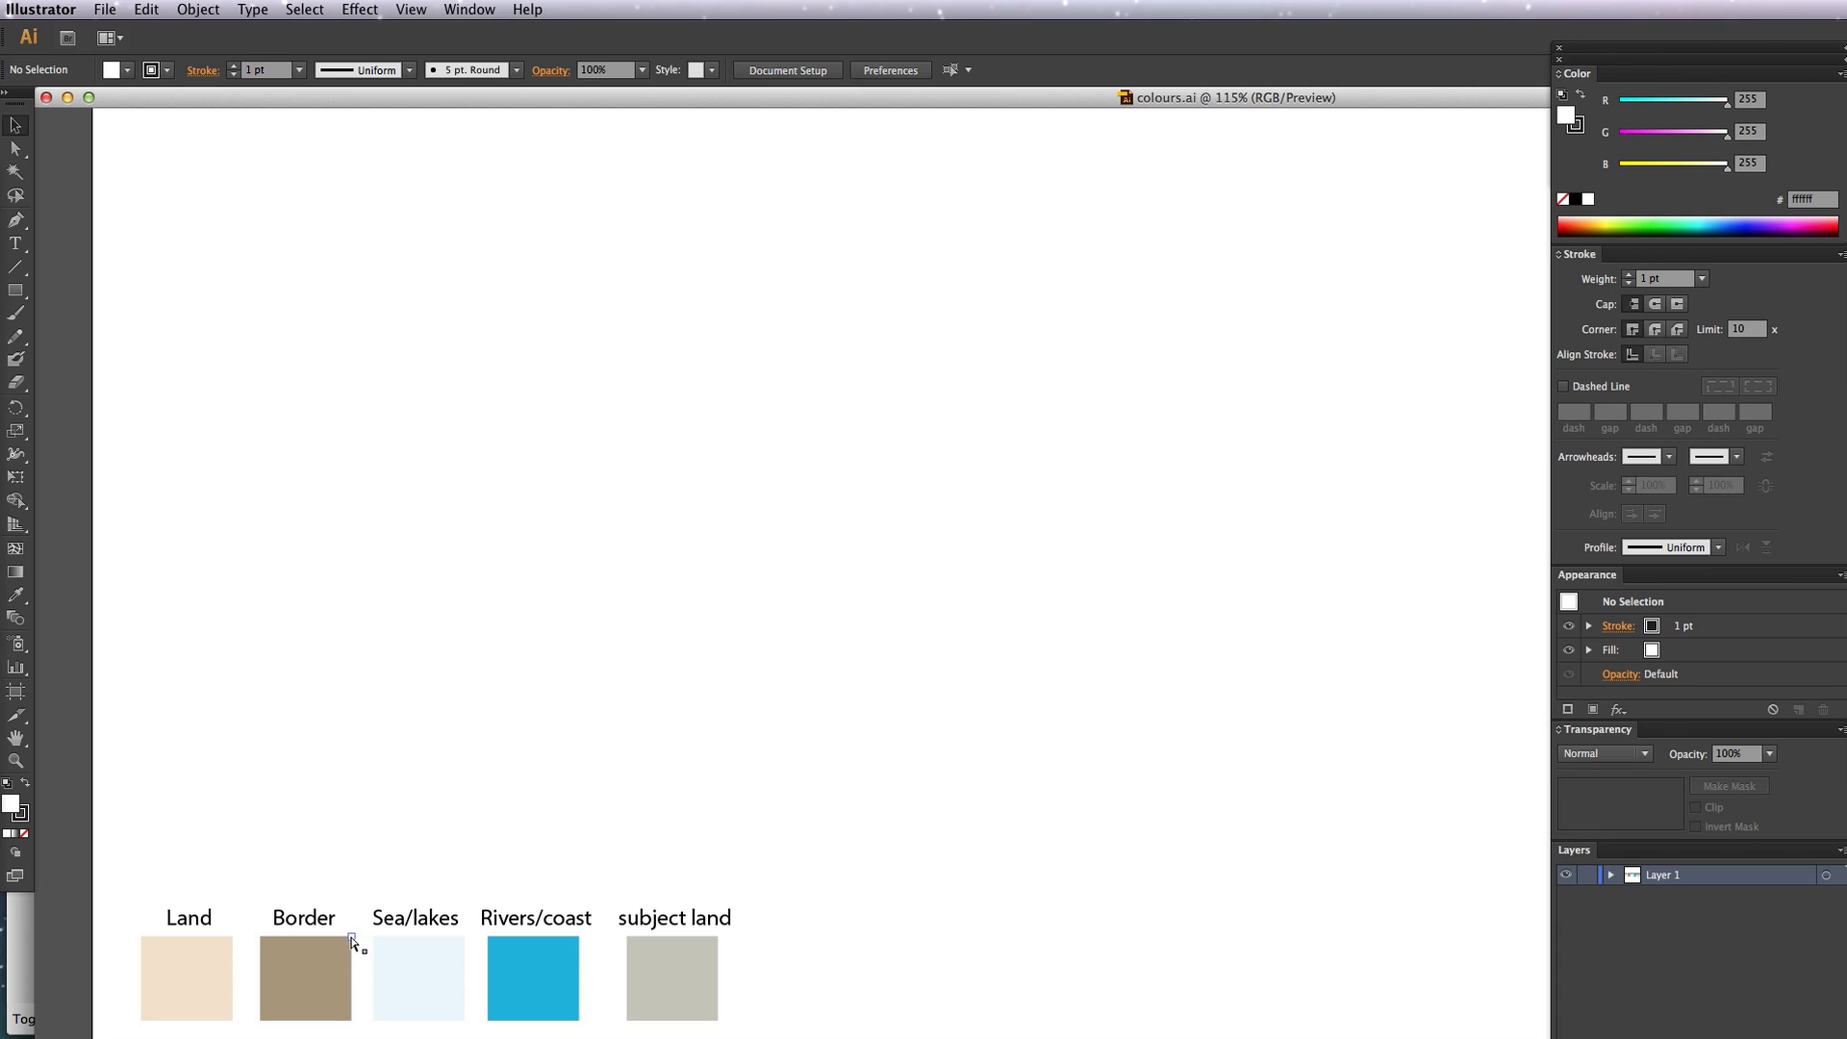
- Shrink QGIS above the swatches and reopen country_polygons' layer properties
key(super+Tab)
key(super+Tab)
key(super+Tab)
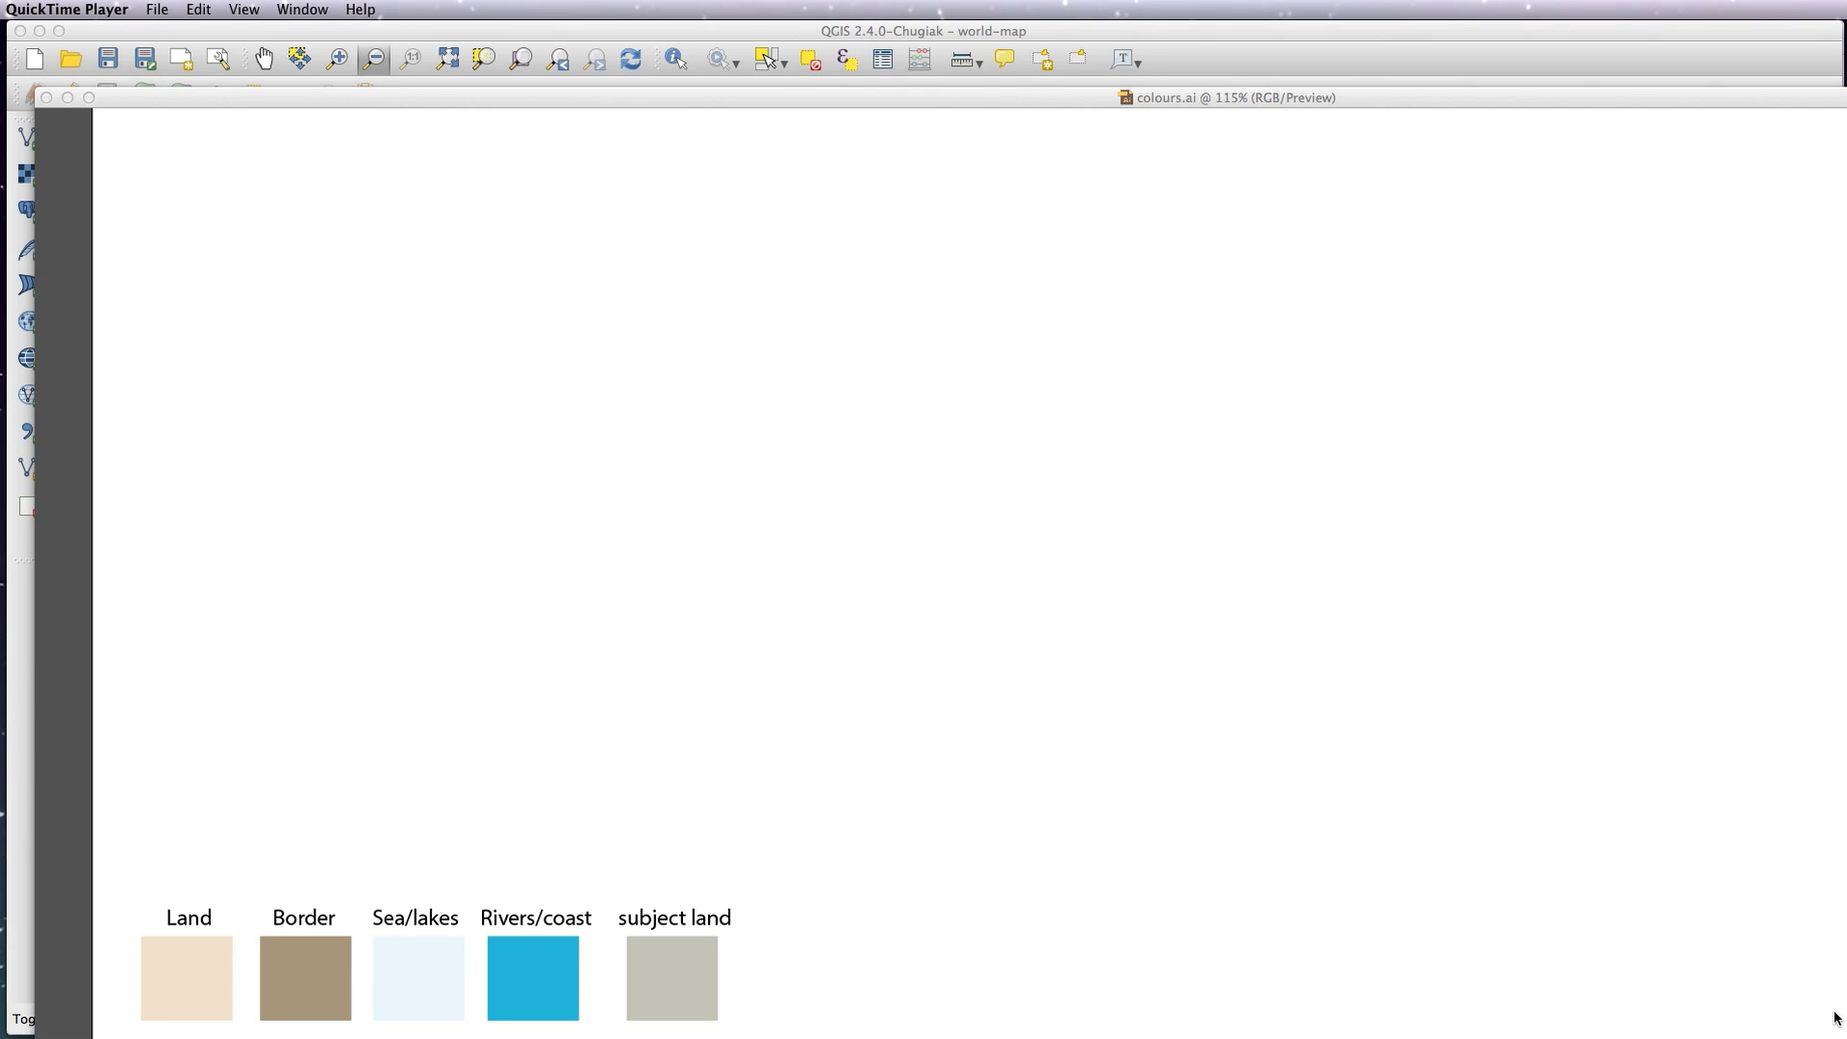
key(super+Tab)
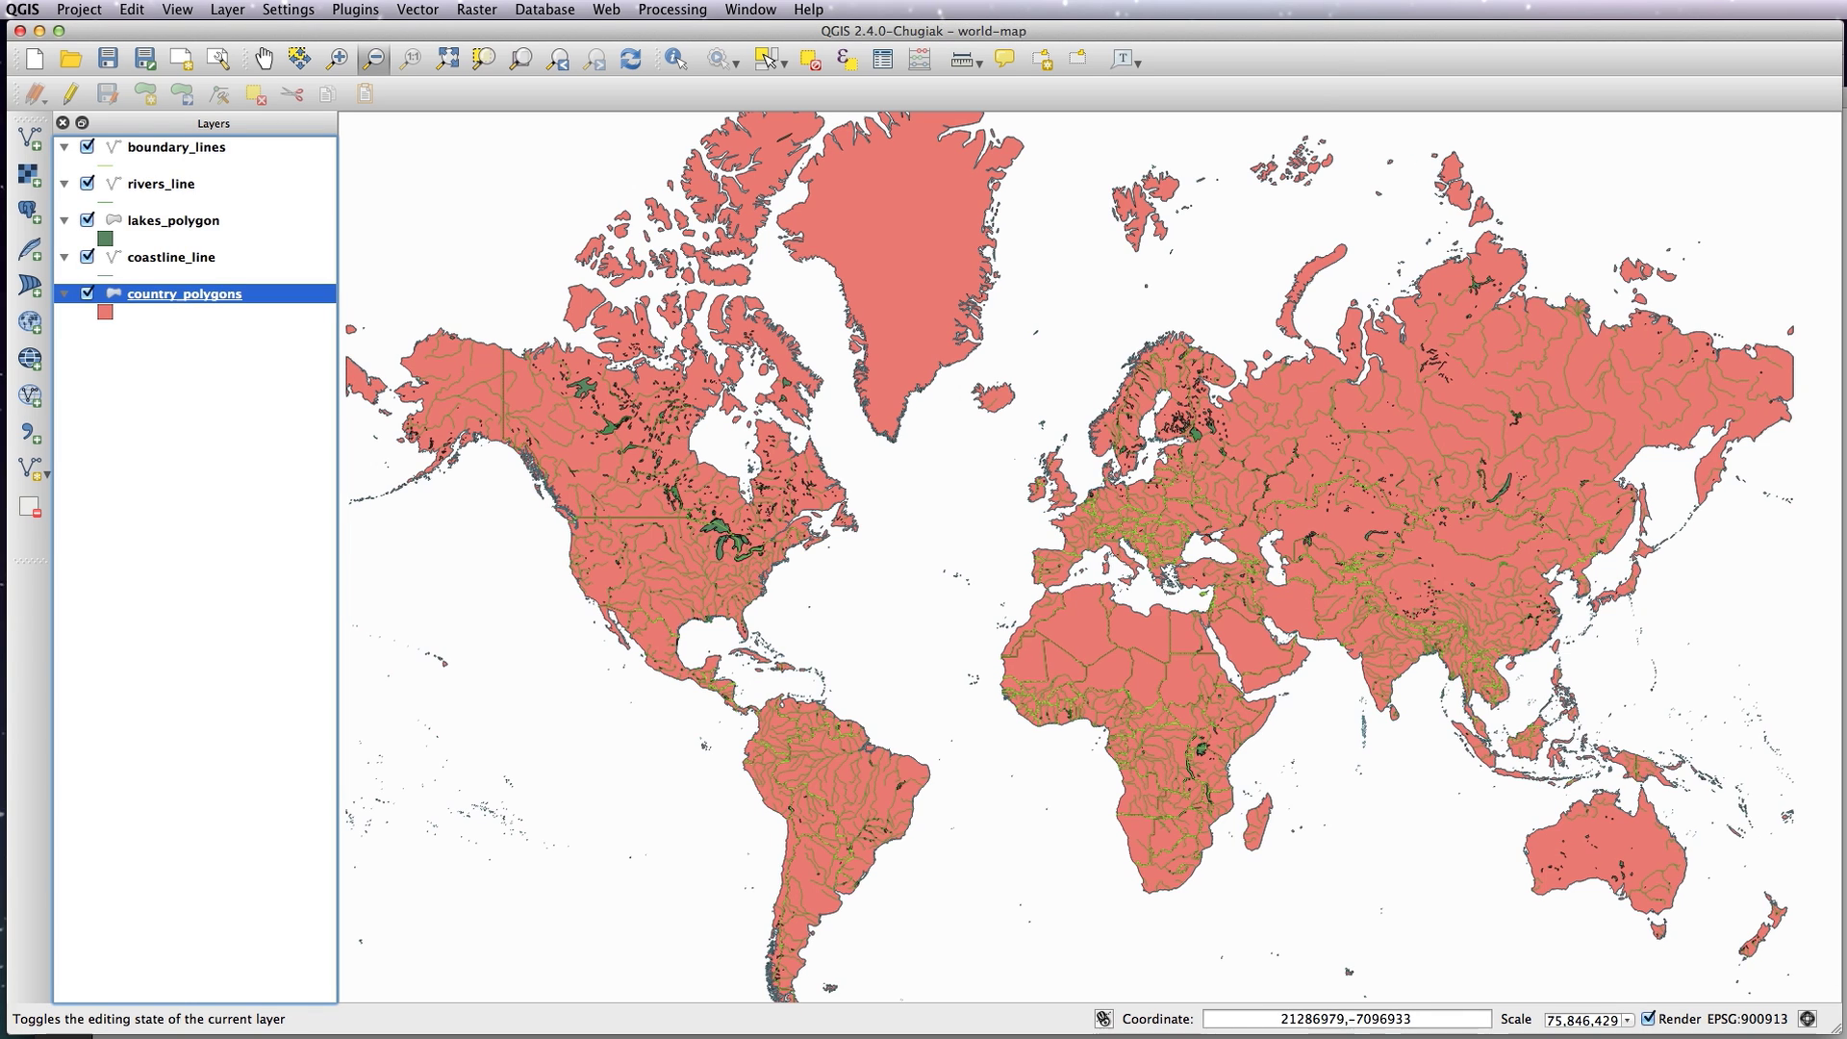
drag(1835, 1030, 1830, 861)
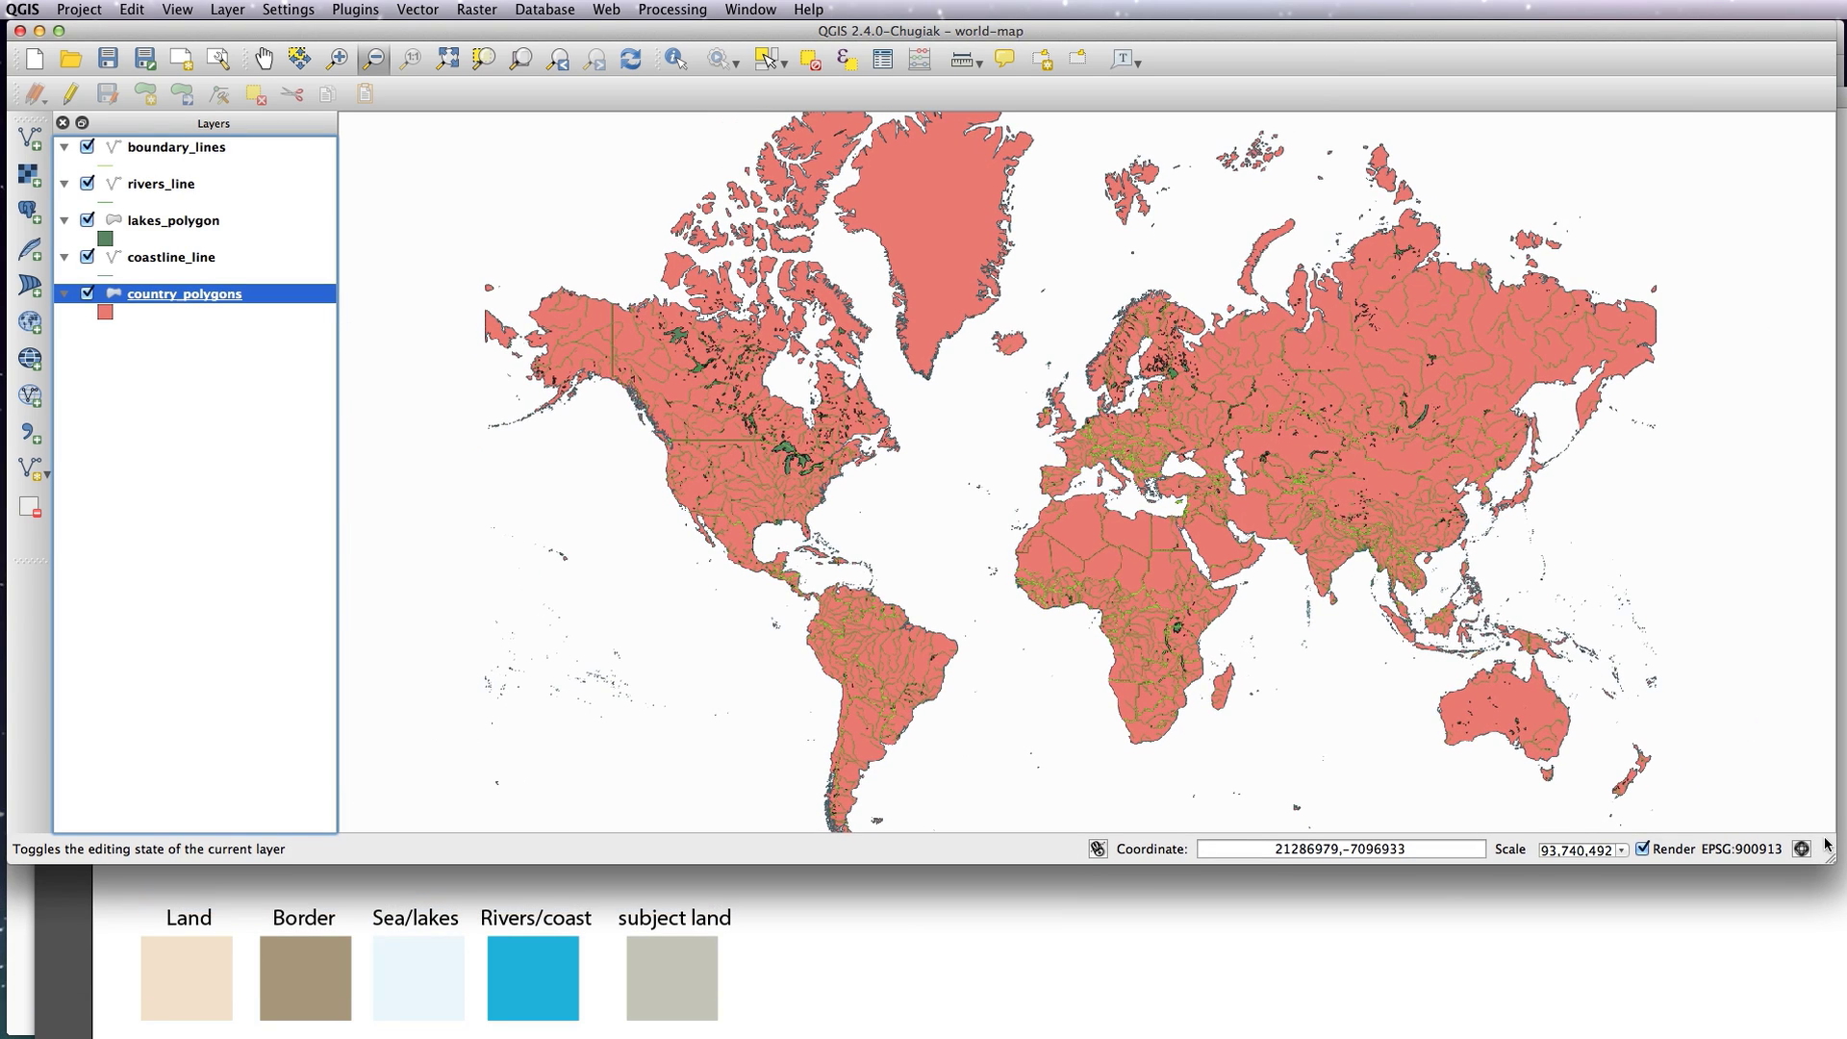
double_click(168, 296)
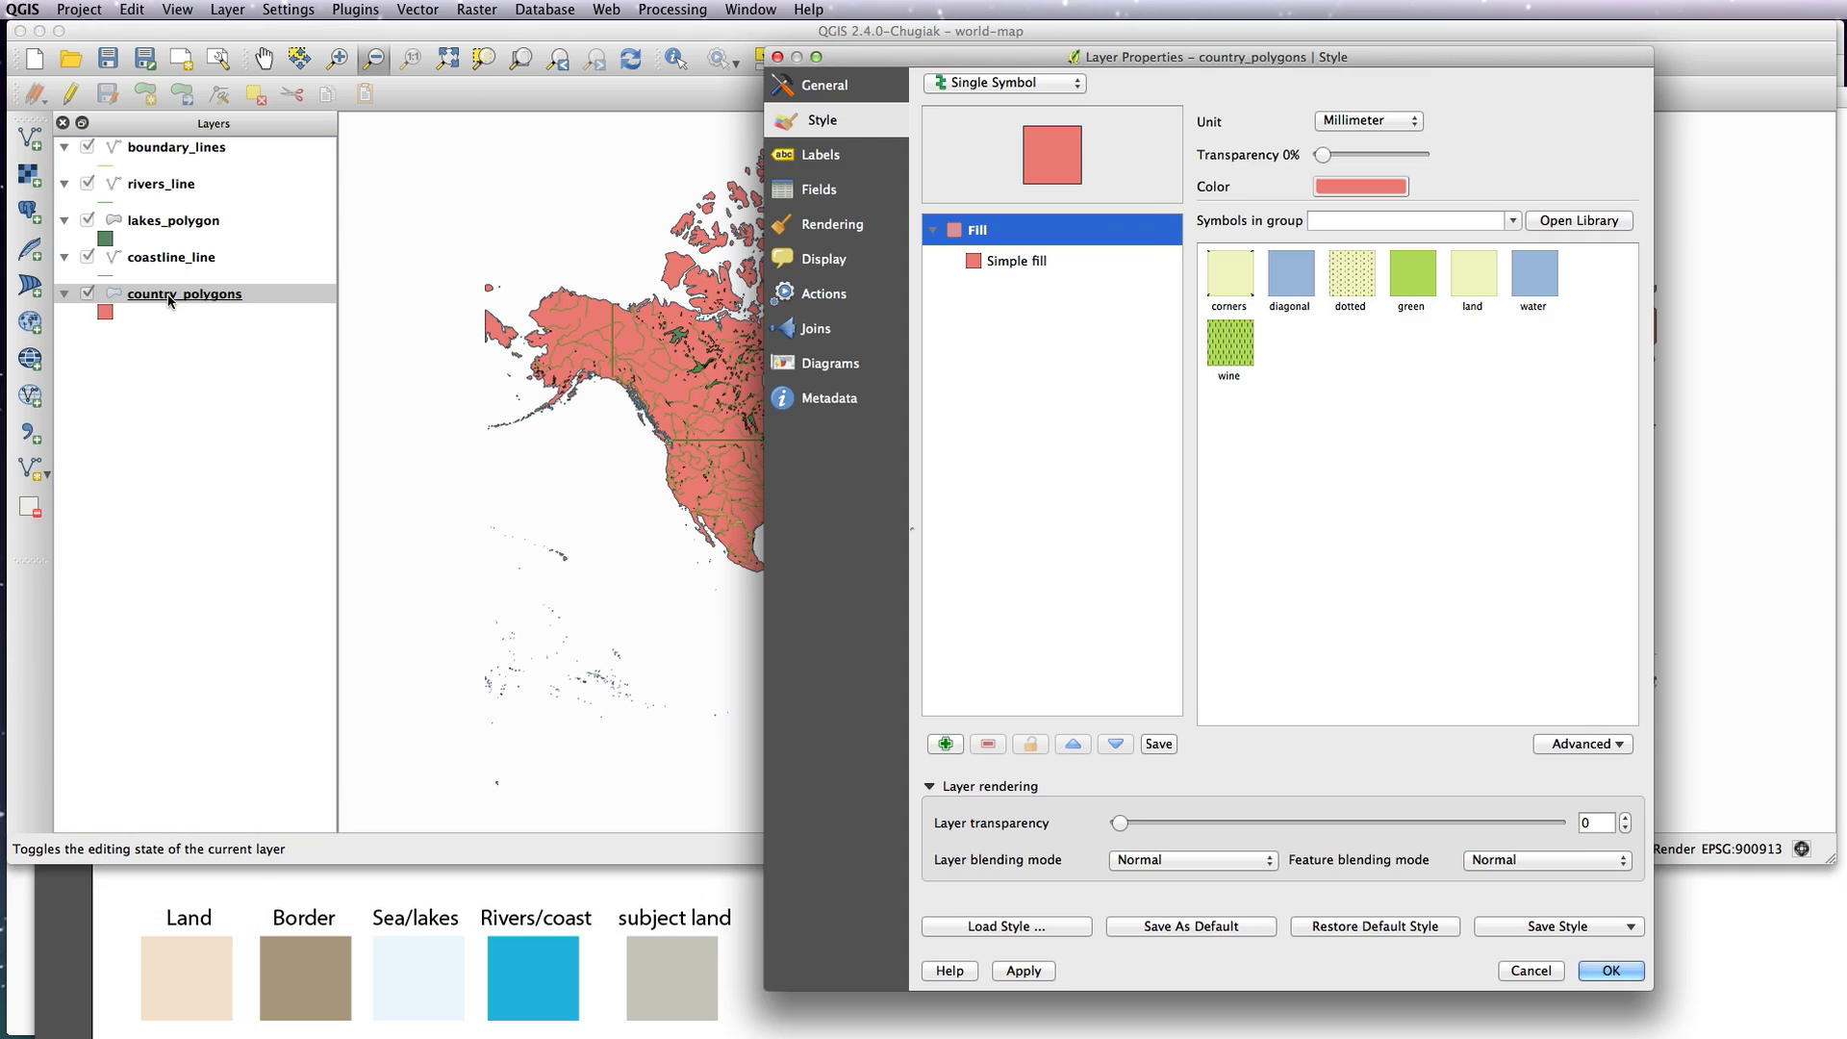
- Give countries a No Pen border and beige fill sampled from the Land swatch, then apply
click(1022, 260)
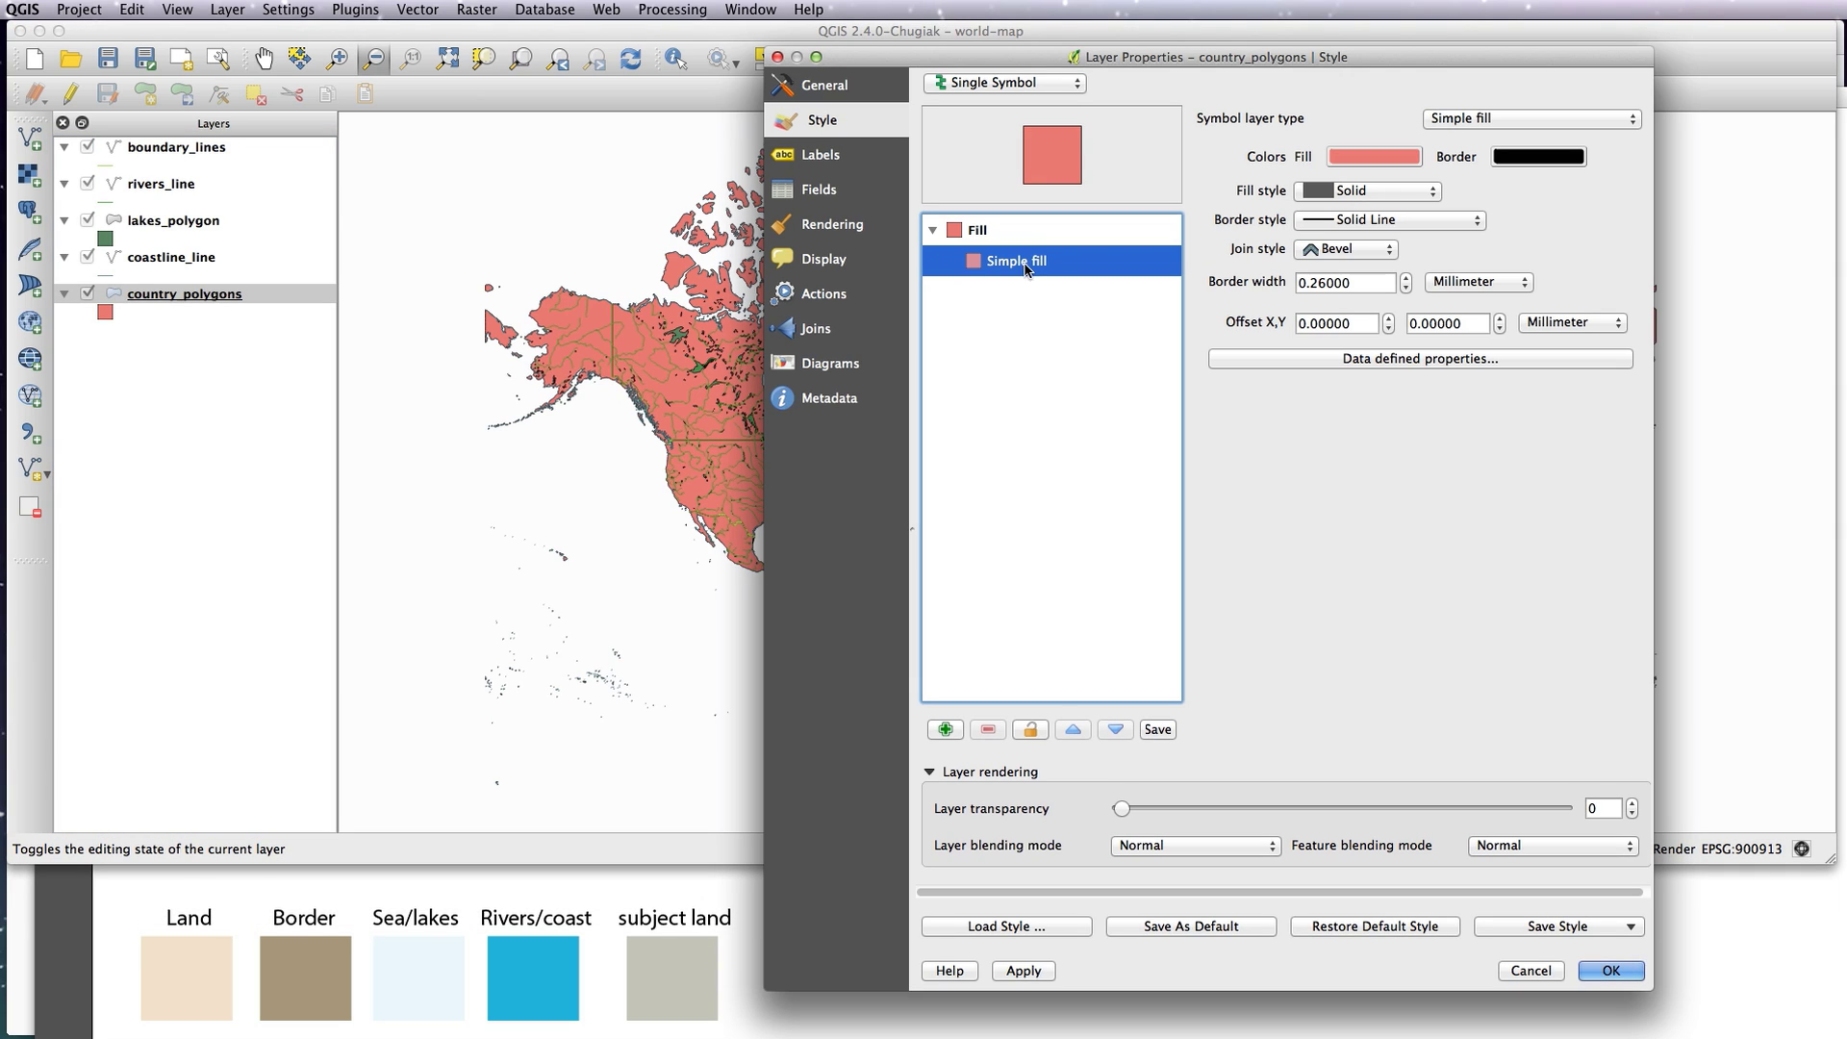
click(1437, 221)
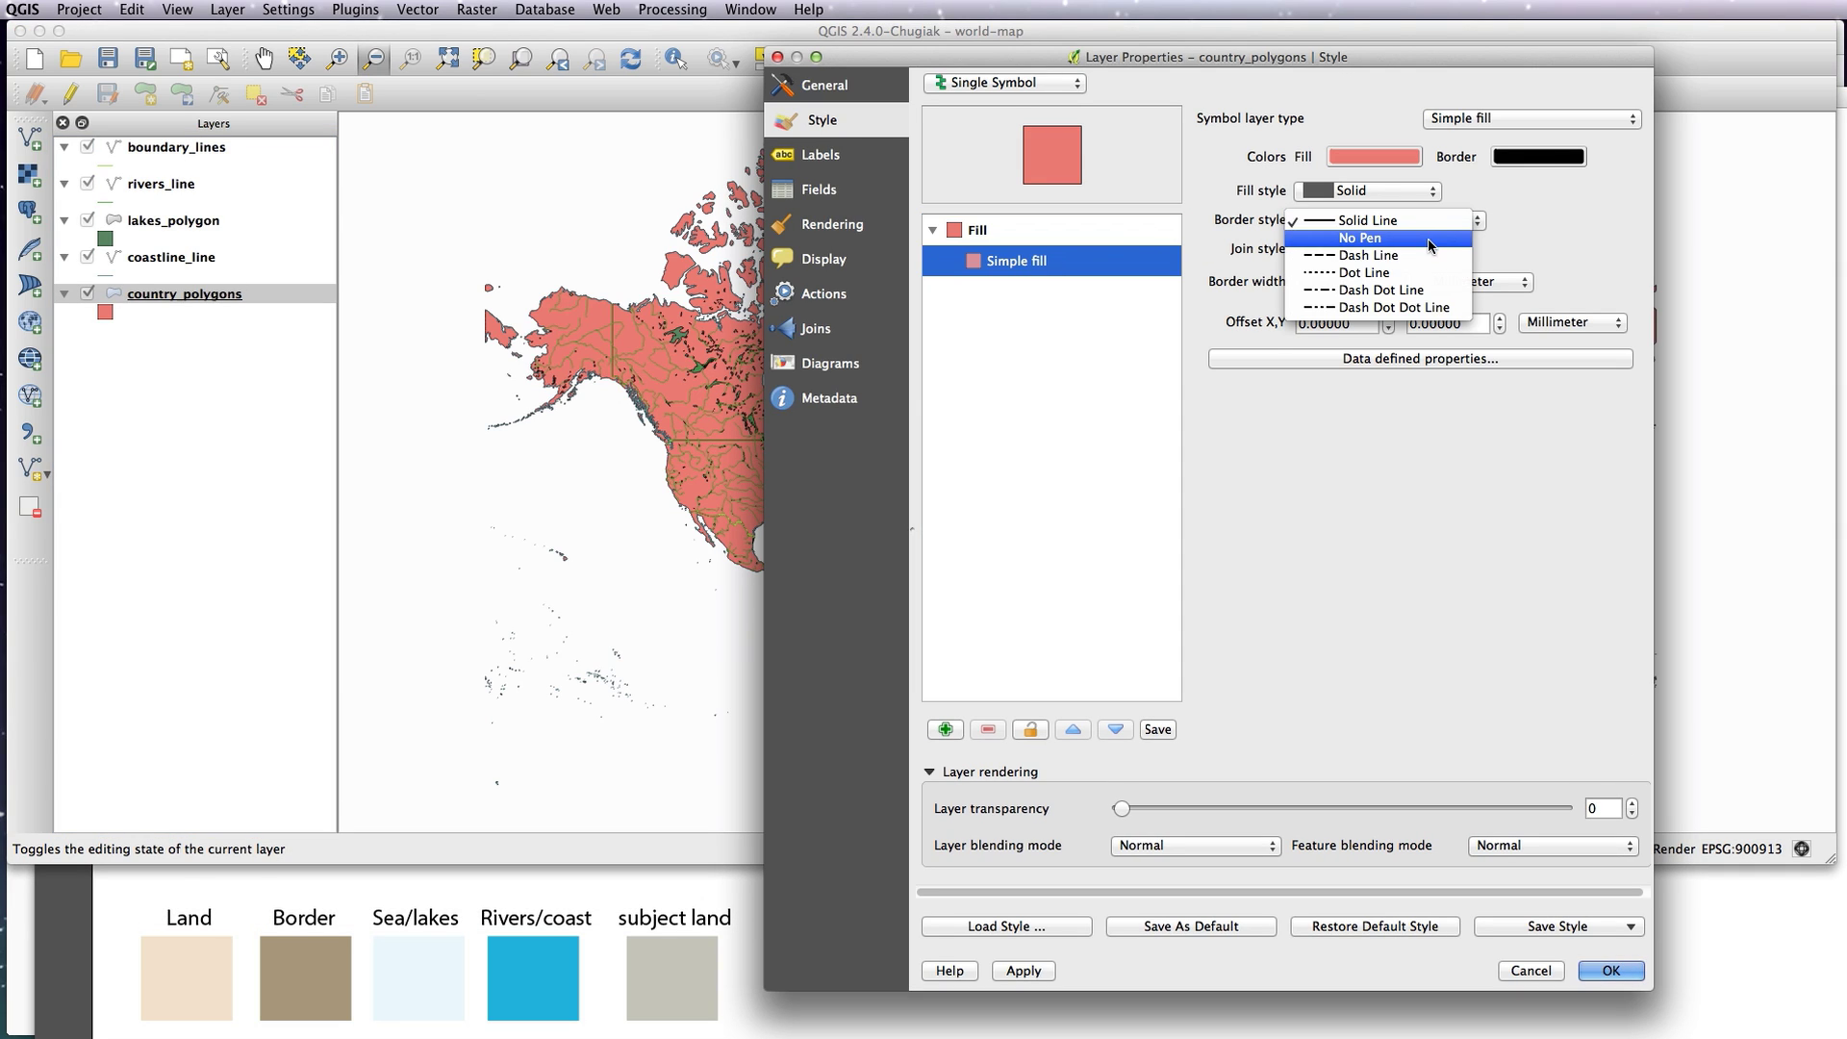
click(1428, 240)
click(1372, 157)
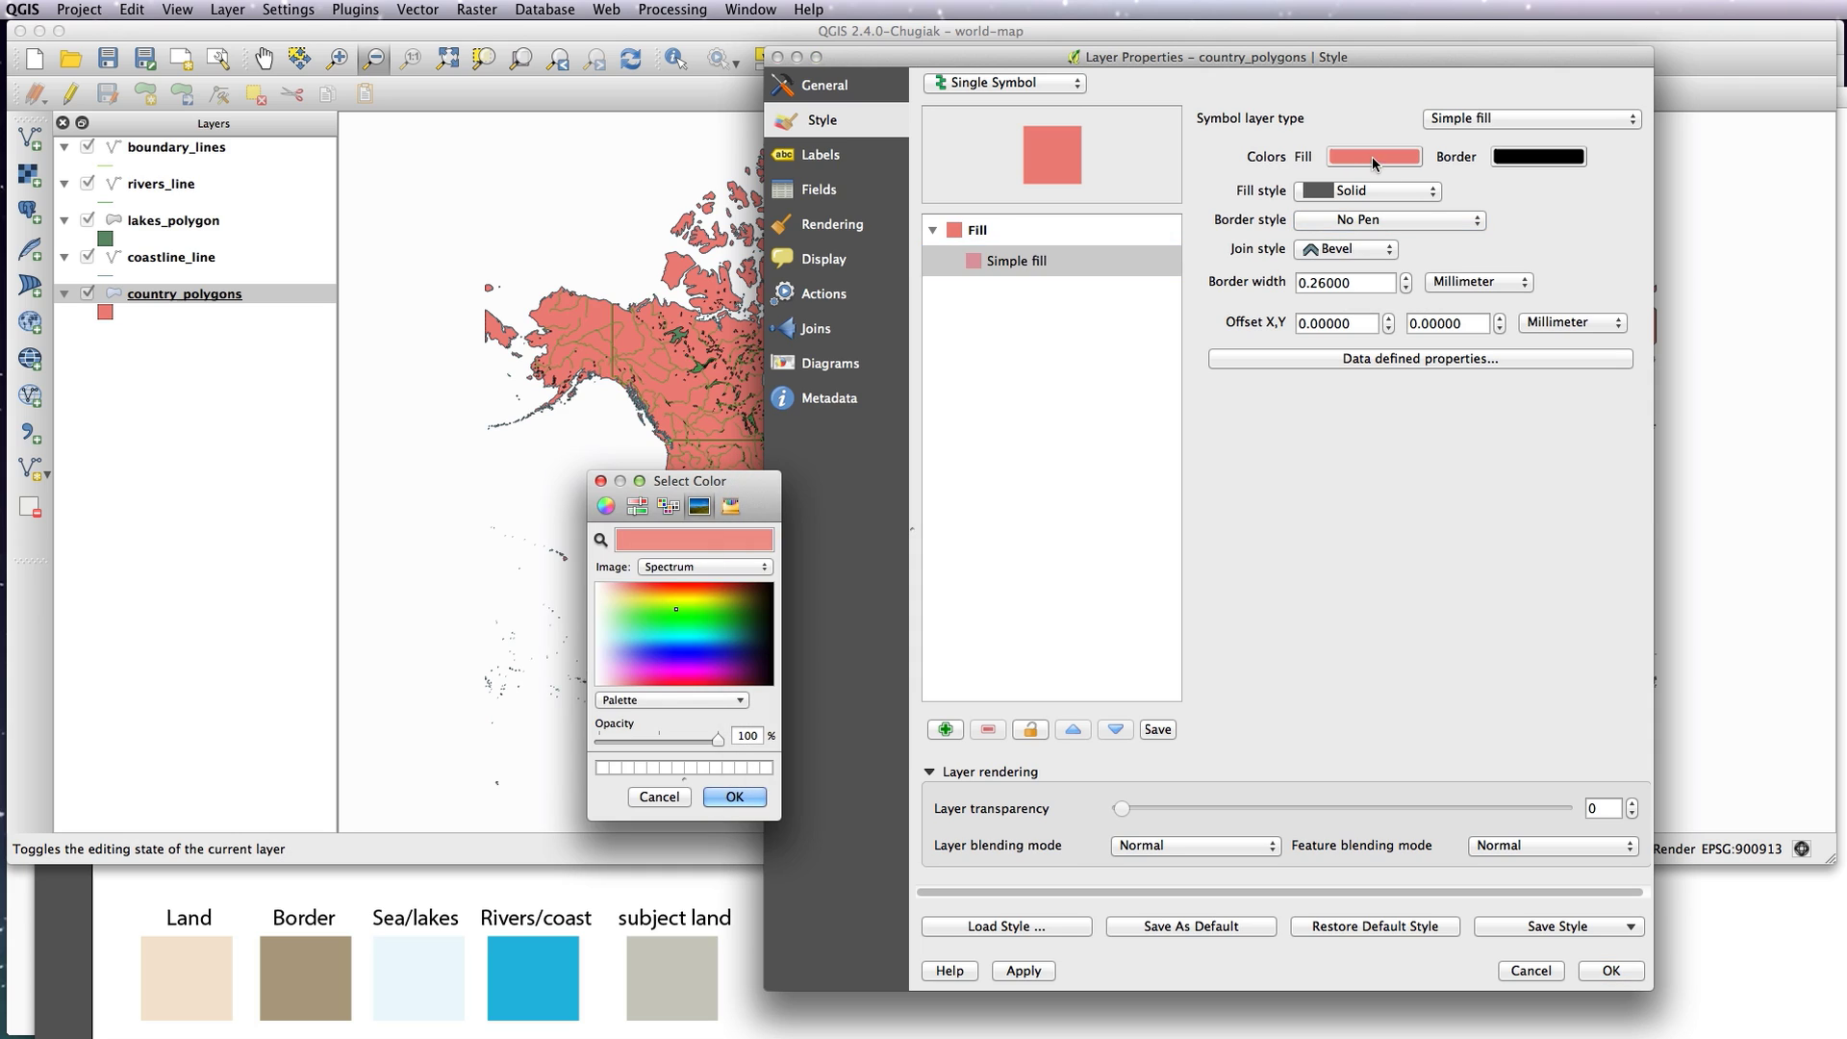
click(600, 541)
click(187, 977)
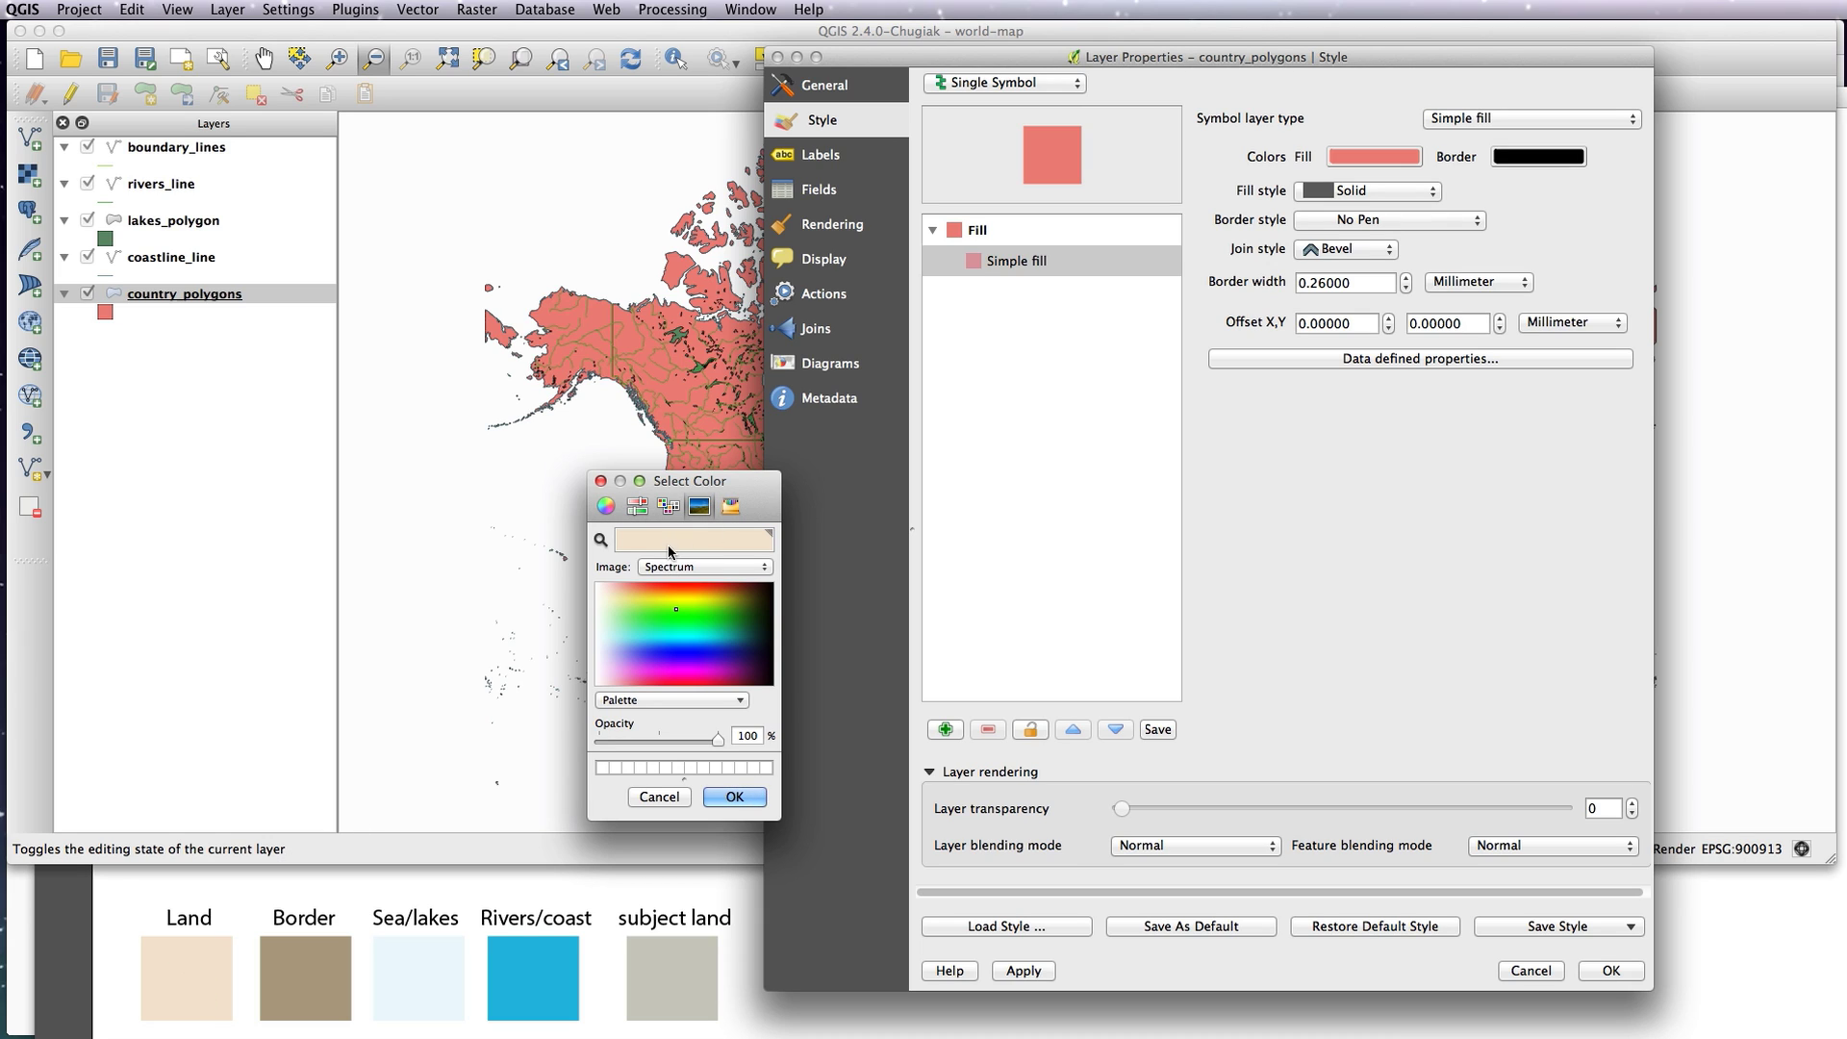
click(738, 794)
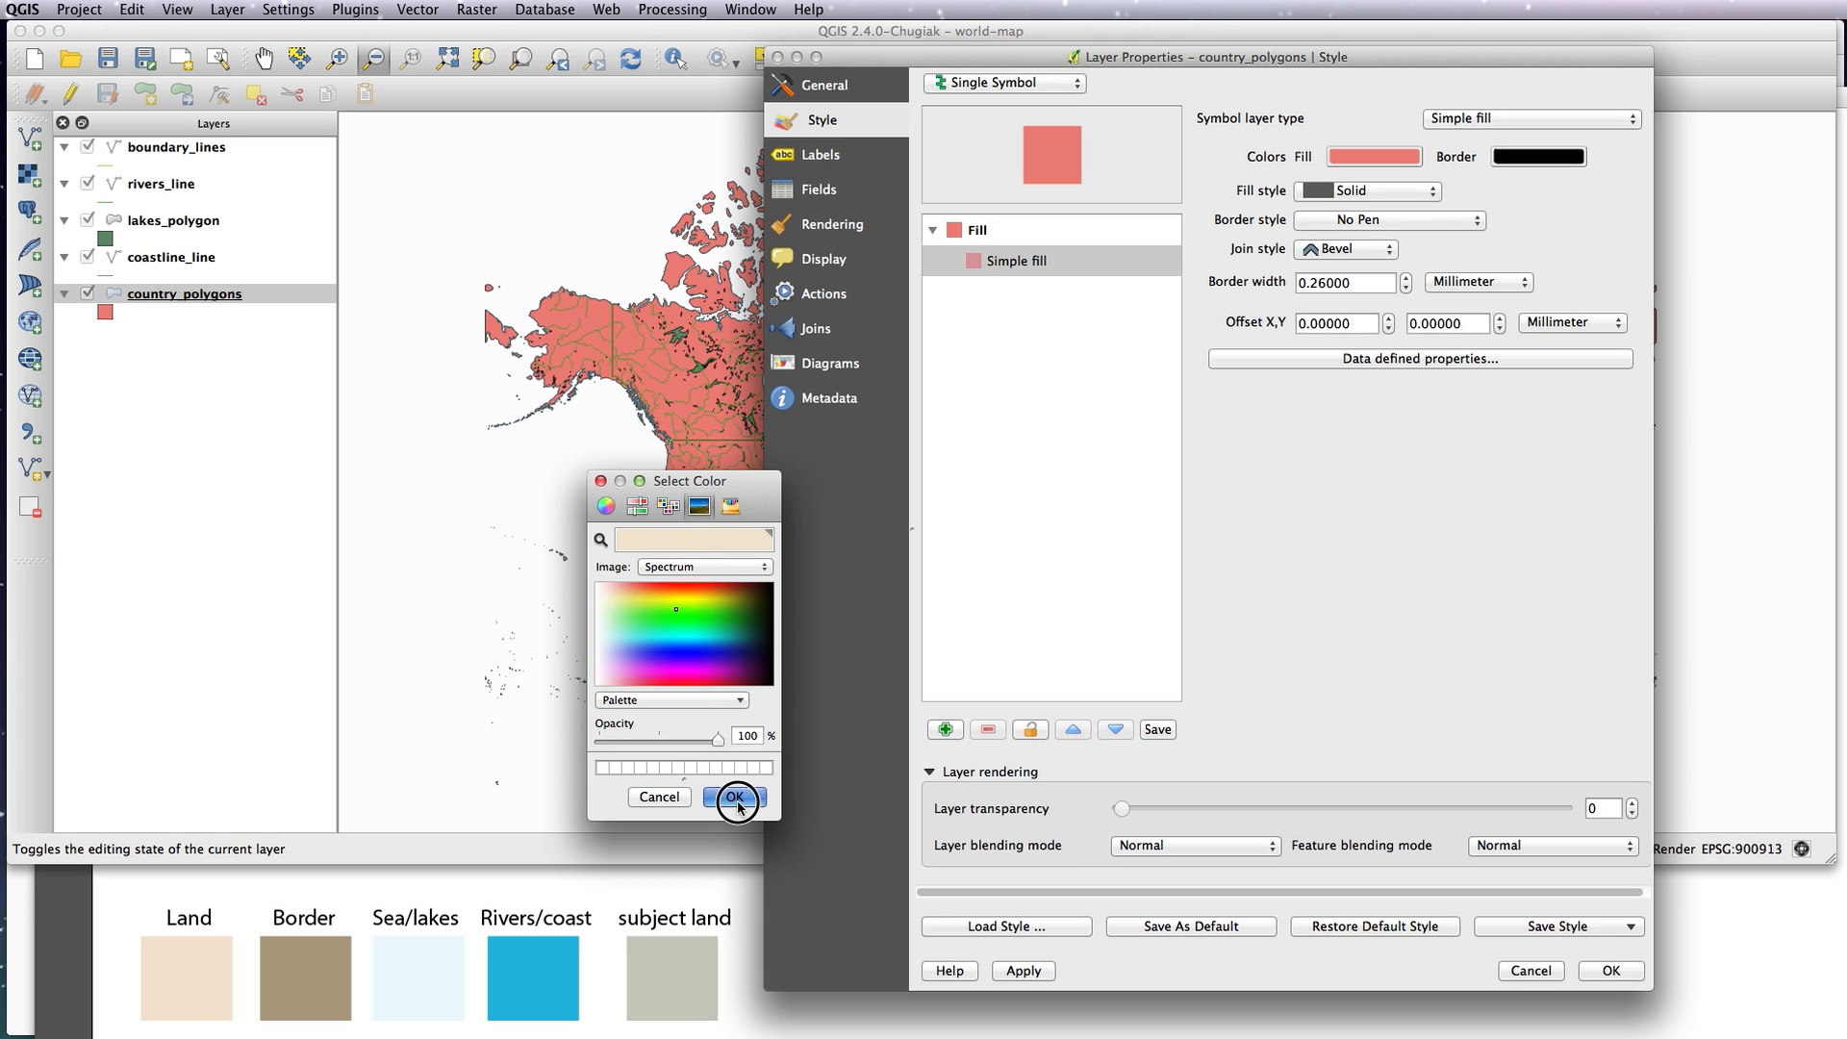
click(1631, 973)
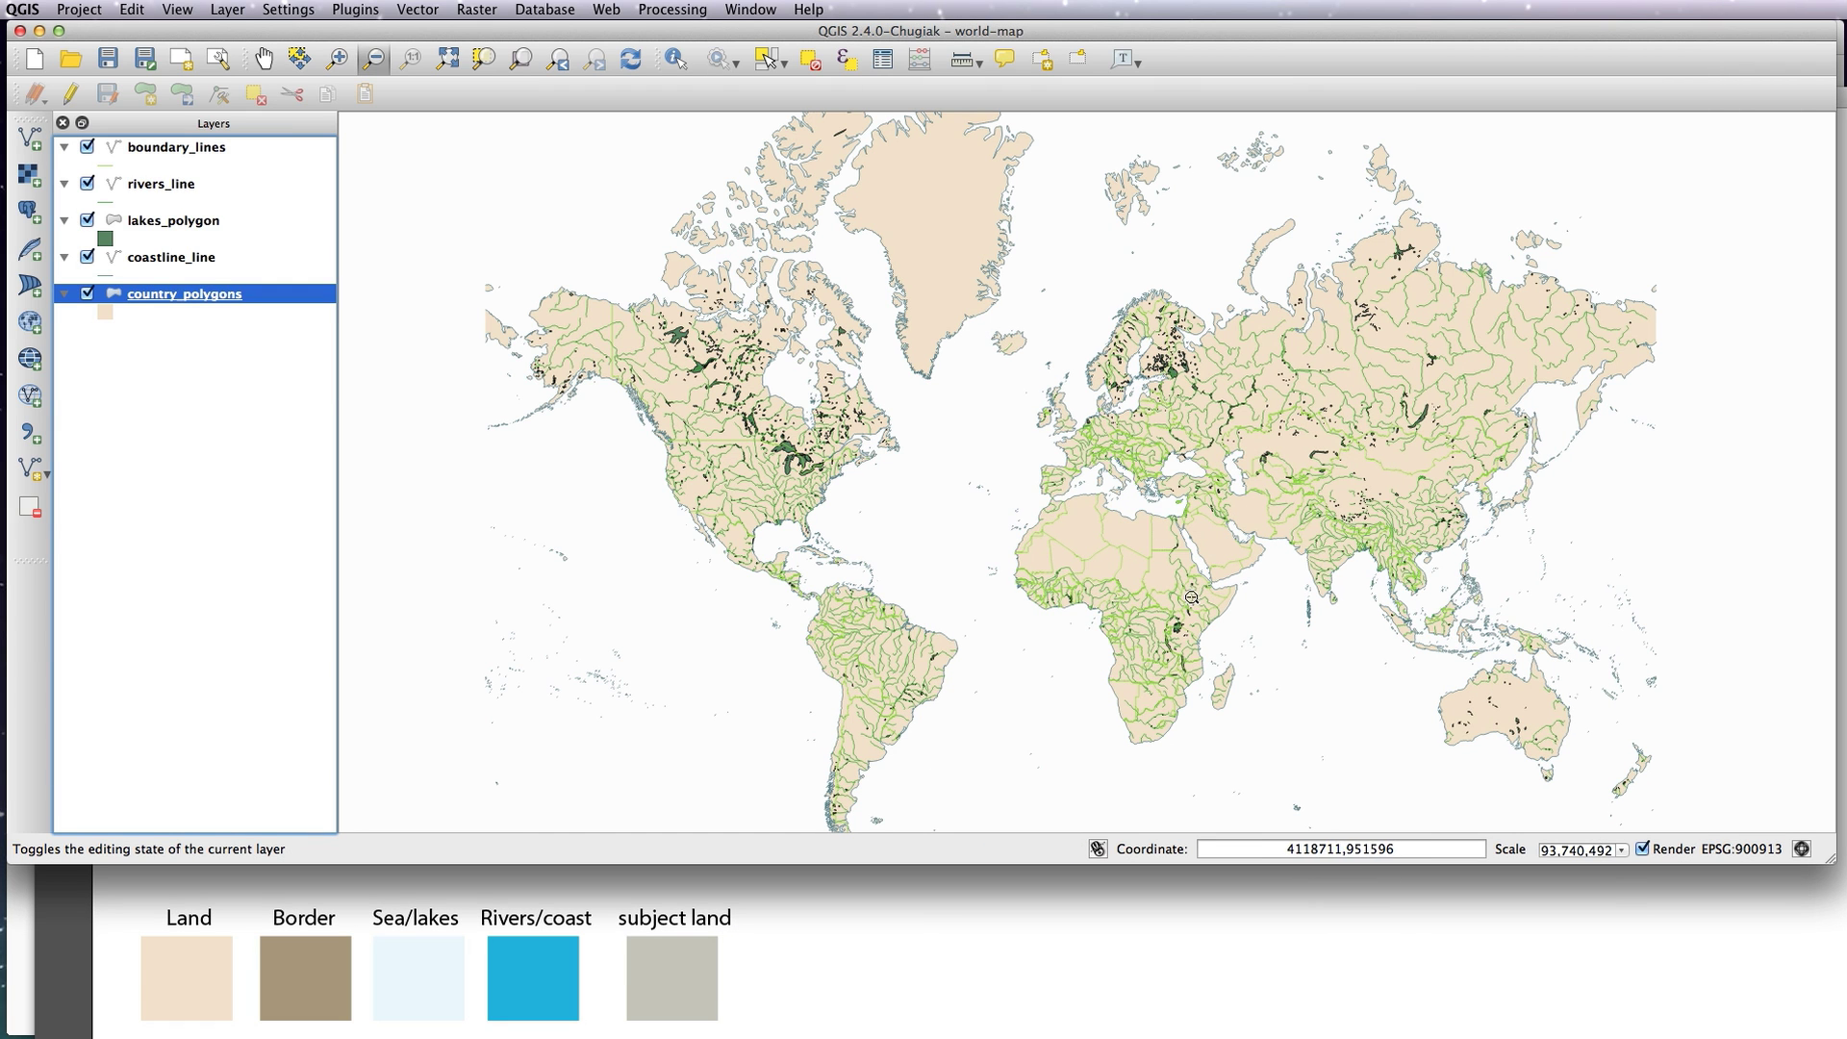
- Recolour the coastline_line simple line with the blue sampled from the Rivers/coast swatch
click(162, 260)
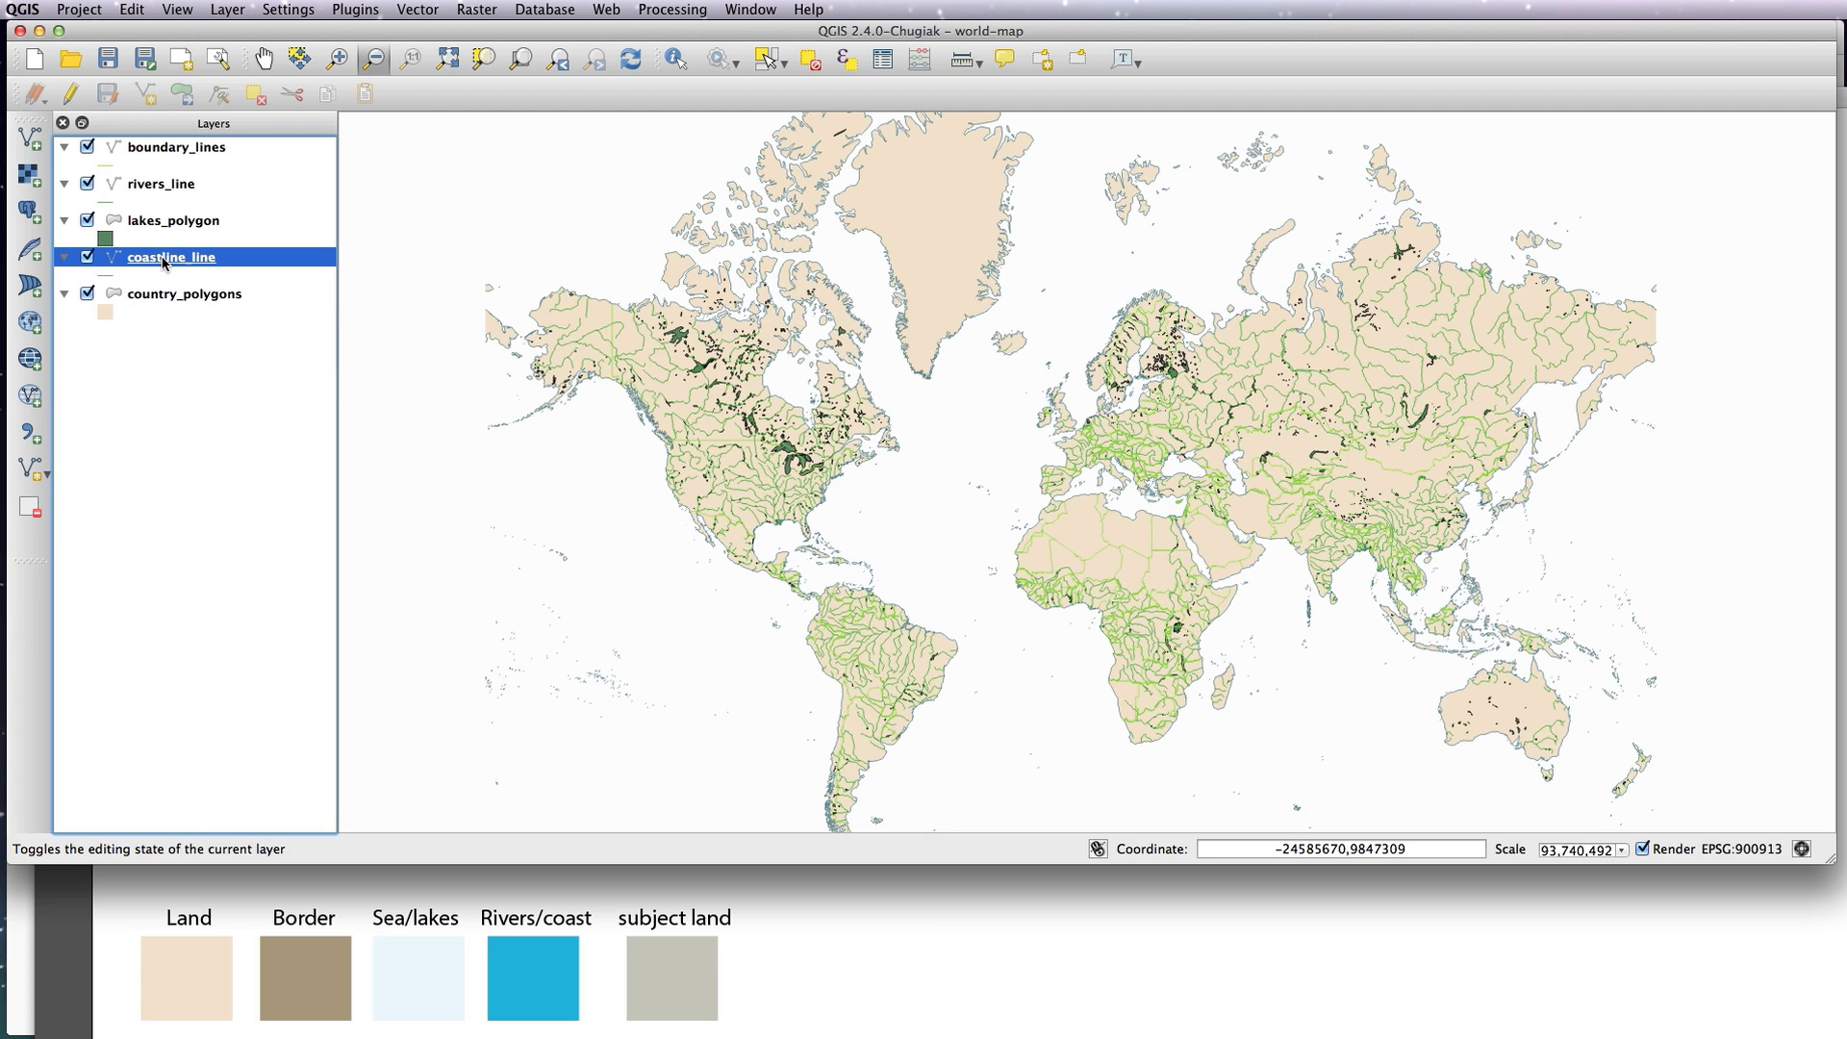
double_click(166, 265)
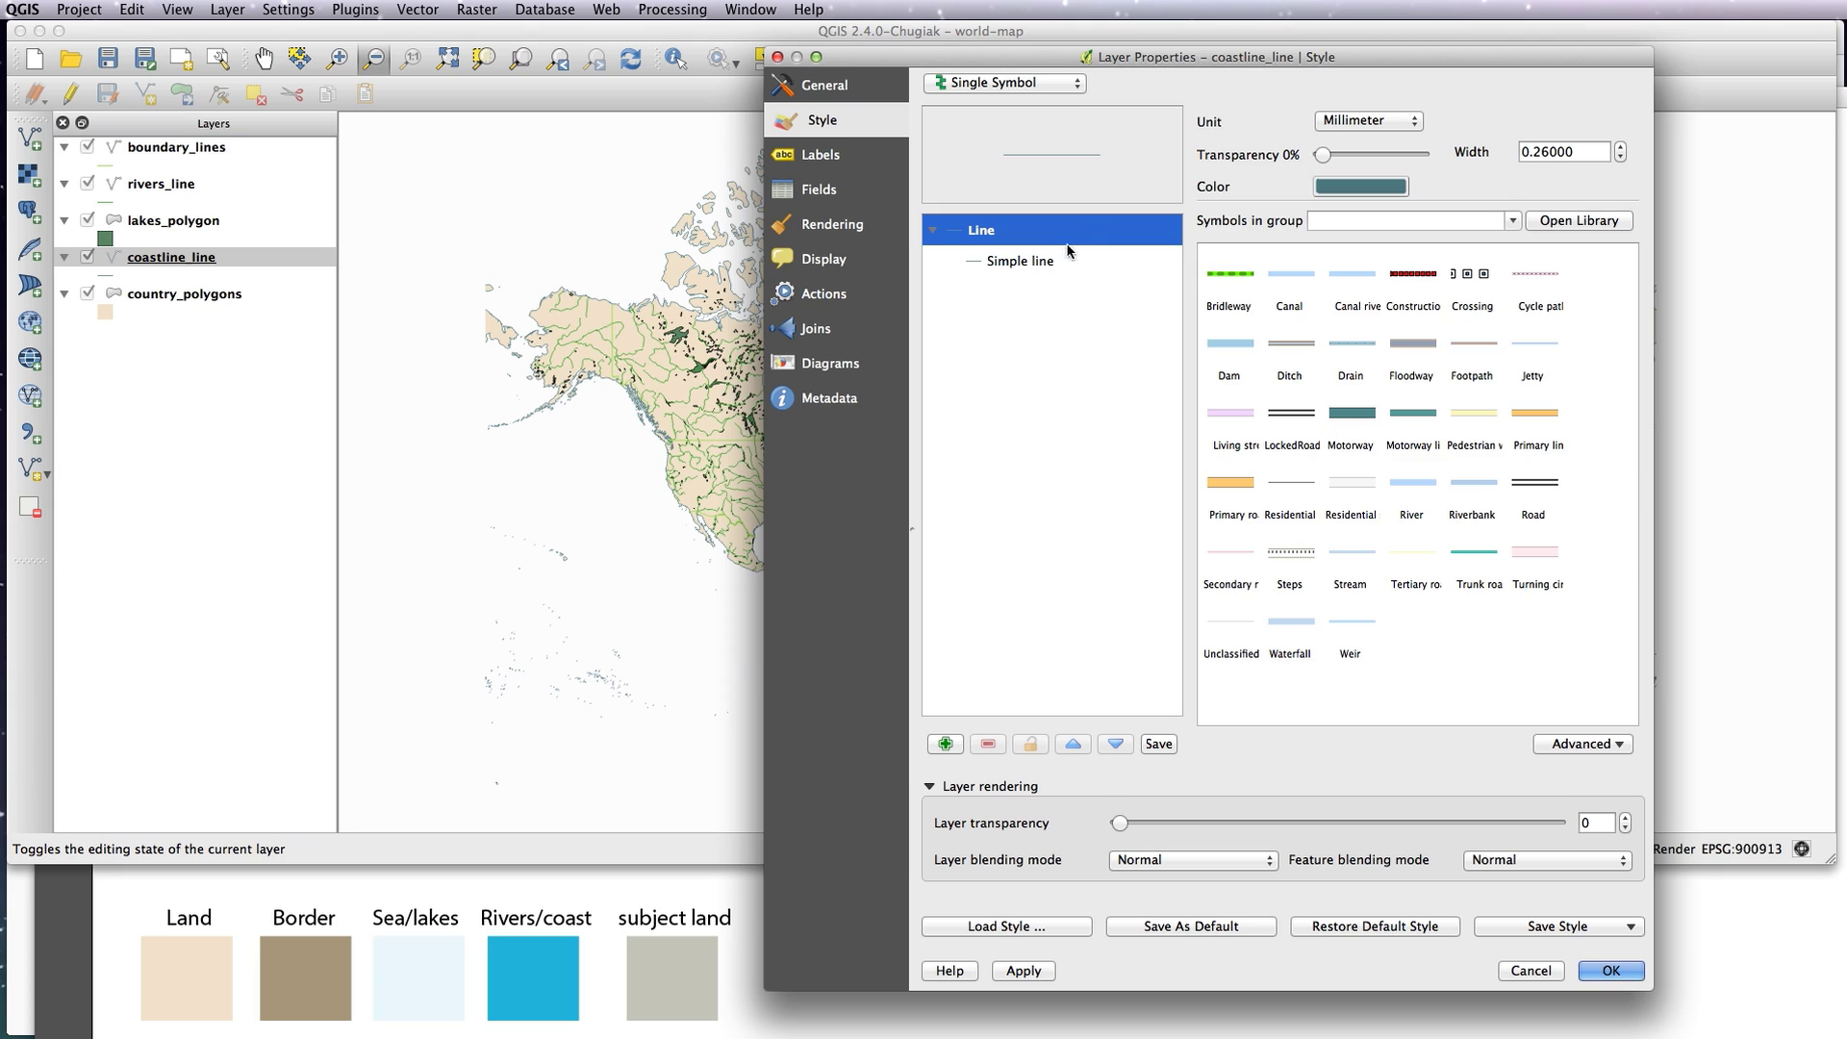
click(1031, 260)
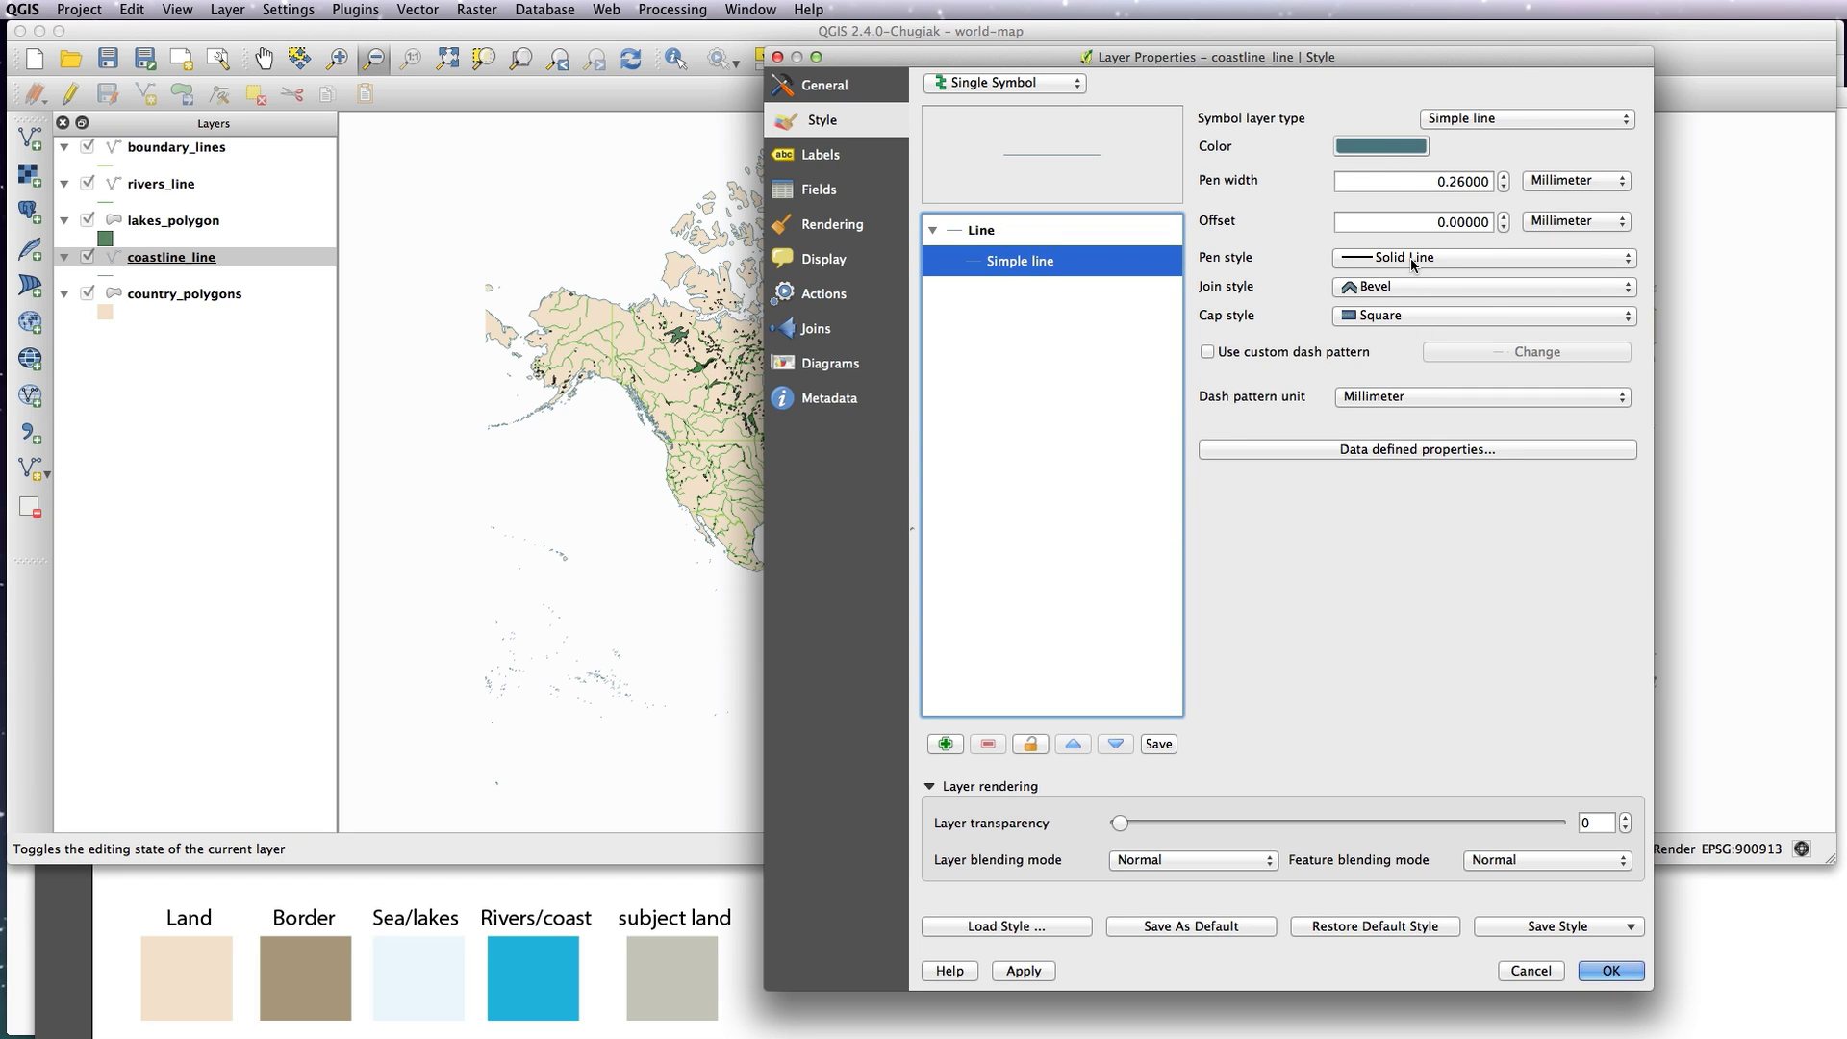
click(1379, 147)
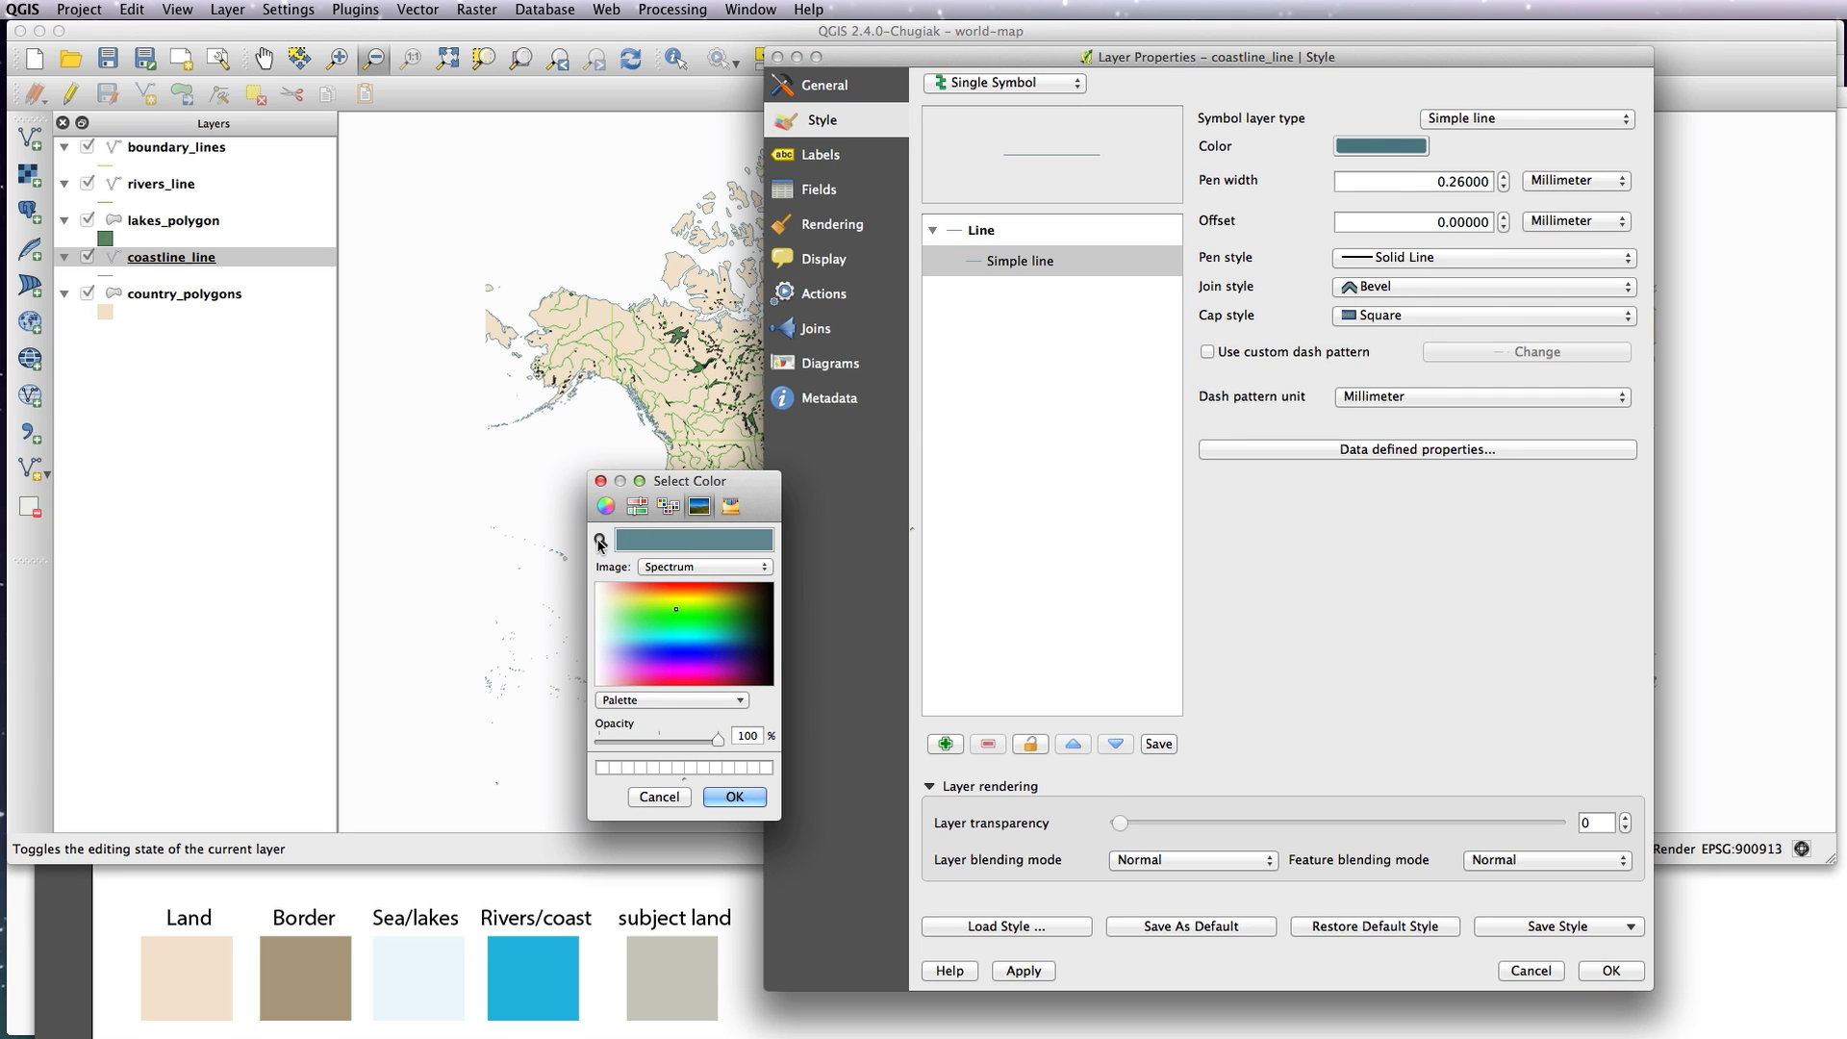
click(599, 539)
click(527, 973)
click(735, 797)
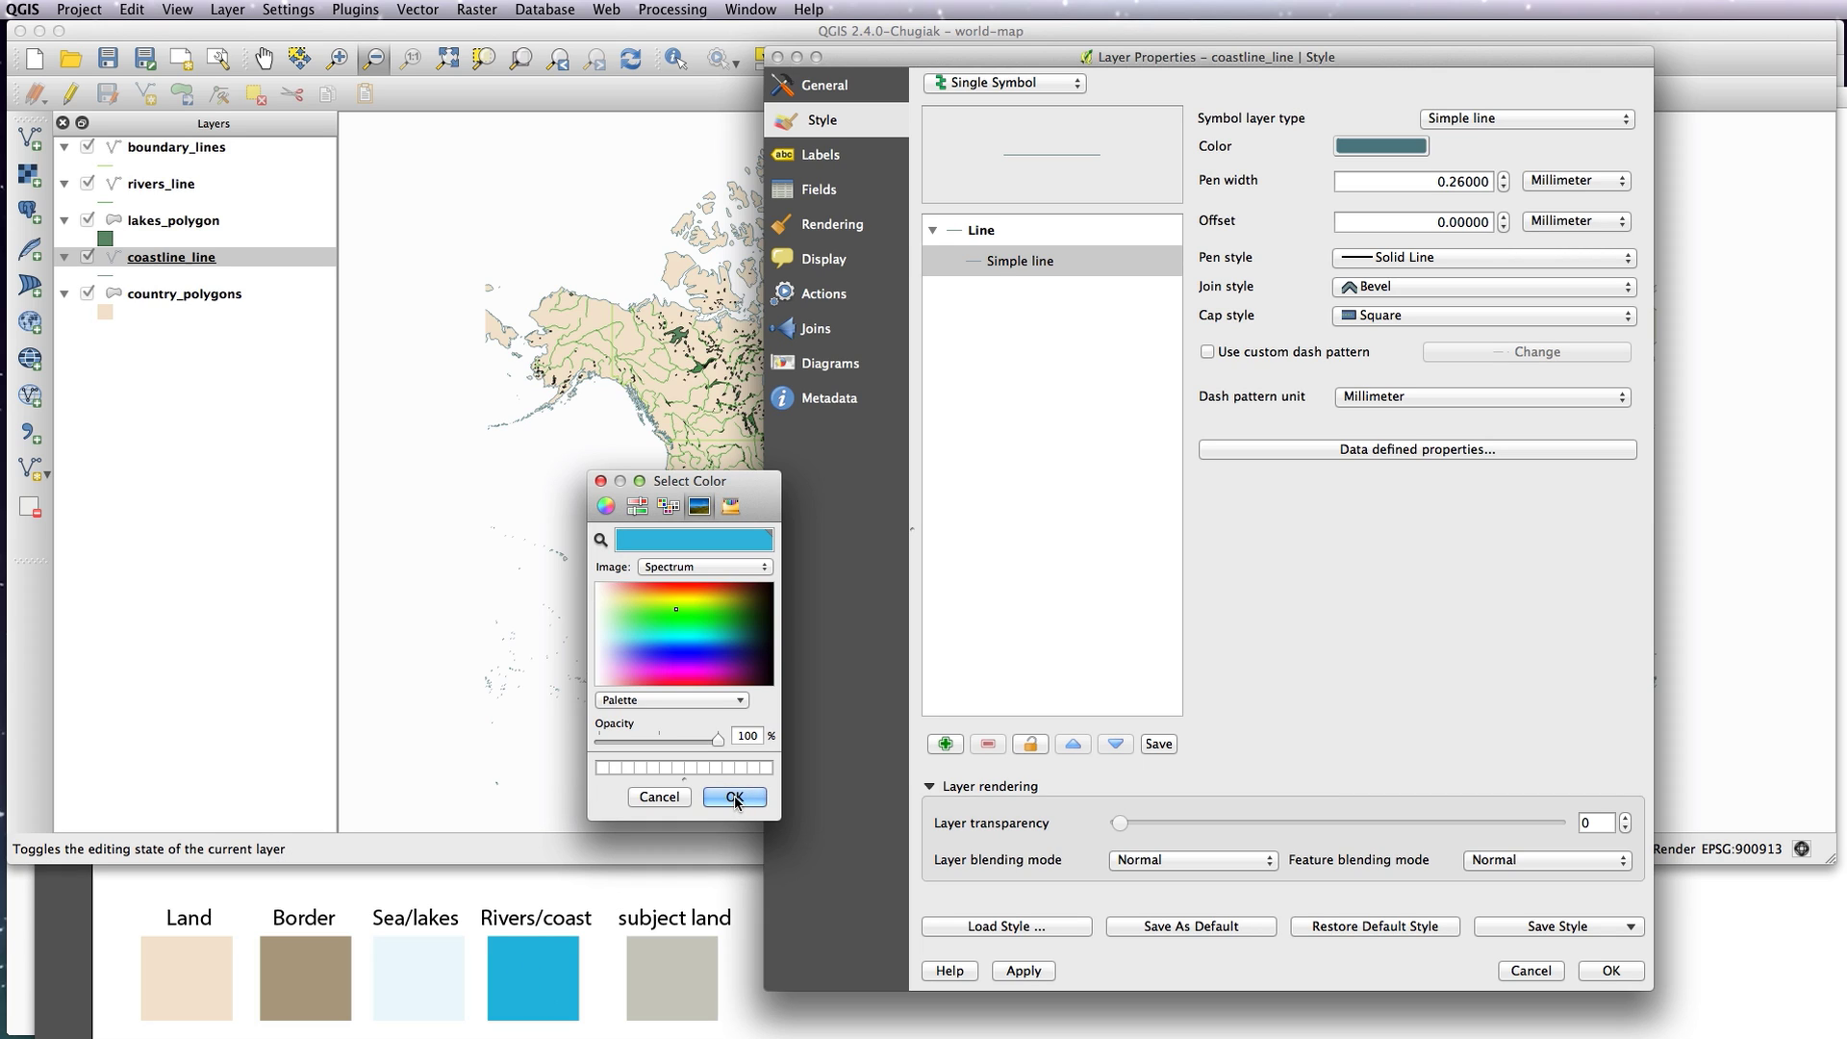
click(1616, 971)
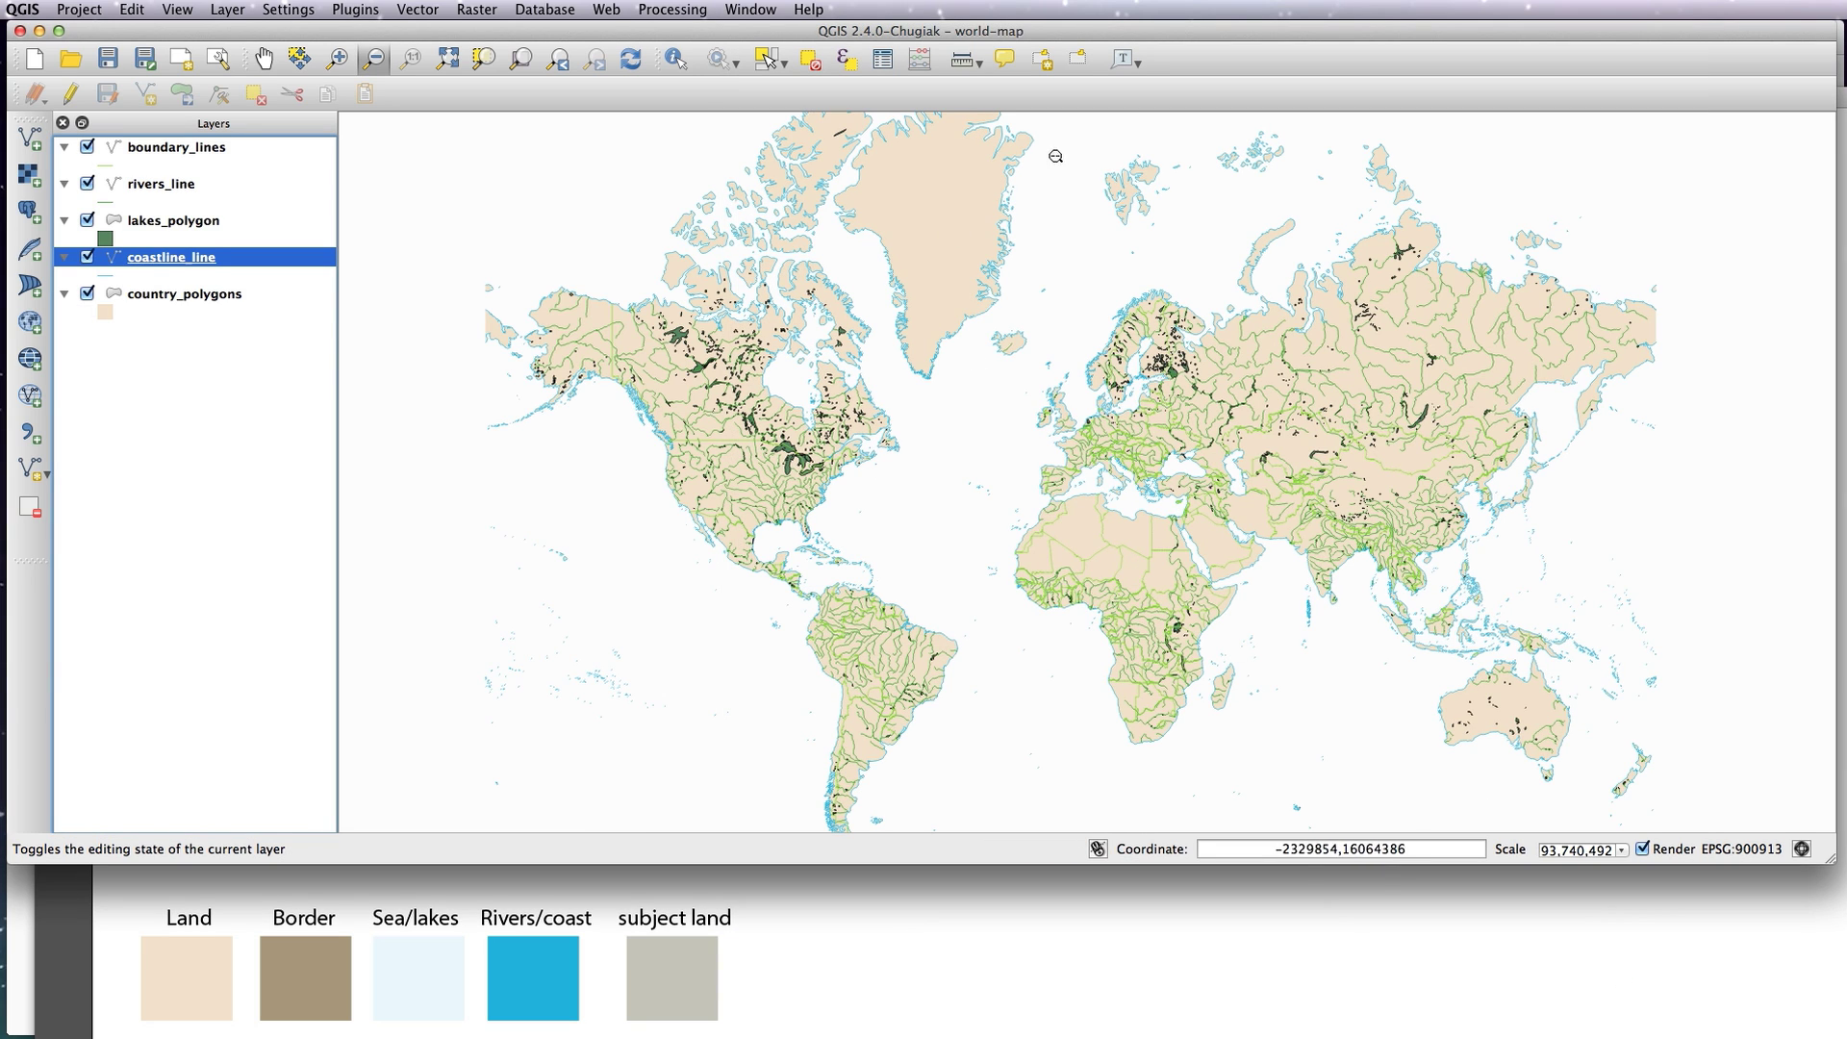
click(177, 222)
- Give the lakes_polygon fill a blue border sampled from the Rivers/coast swatch
double_click(188, 228)
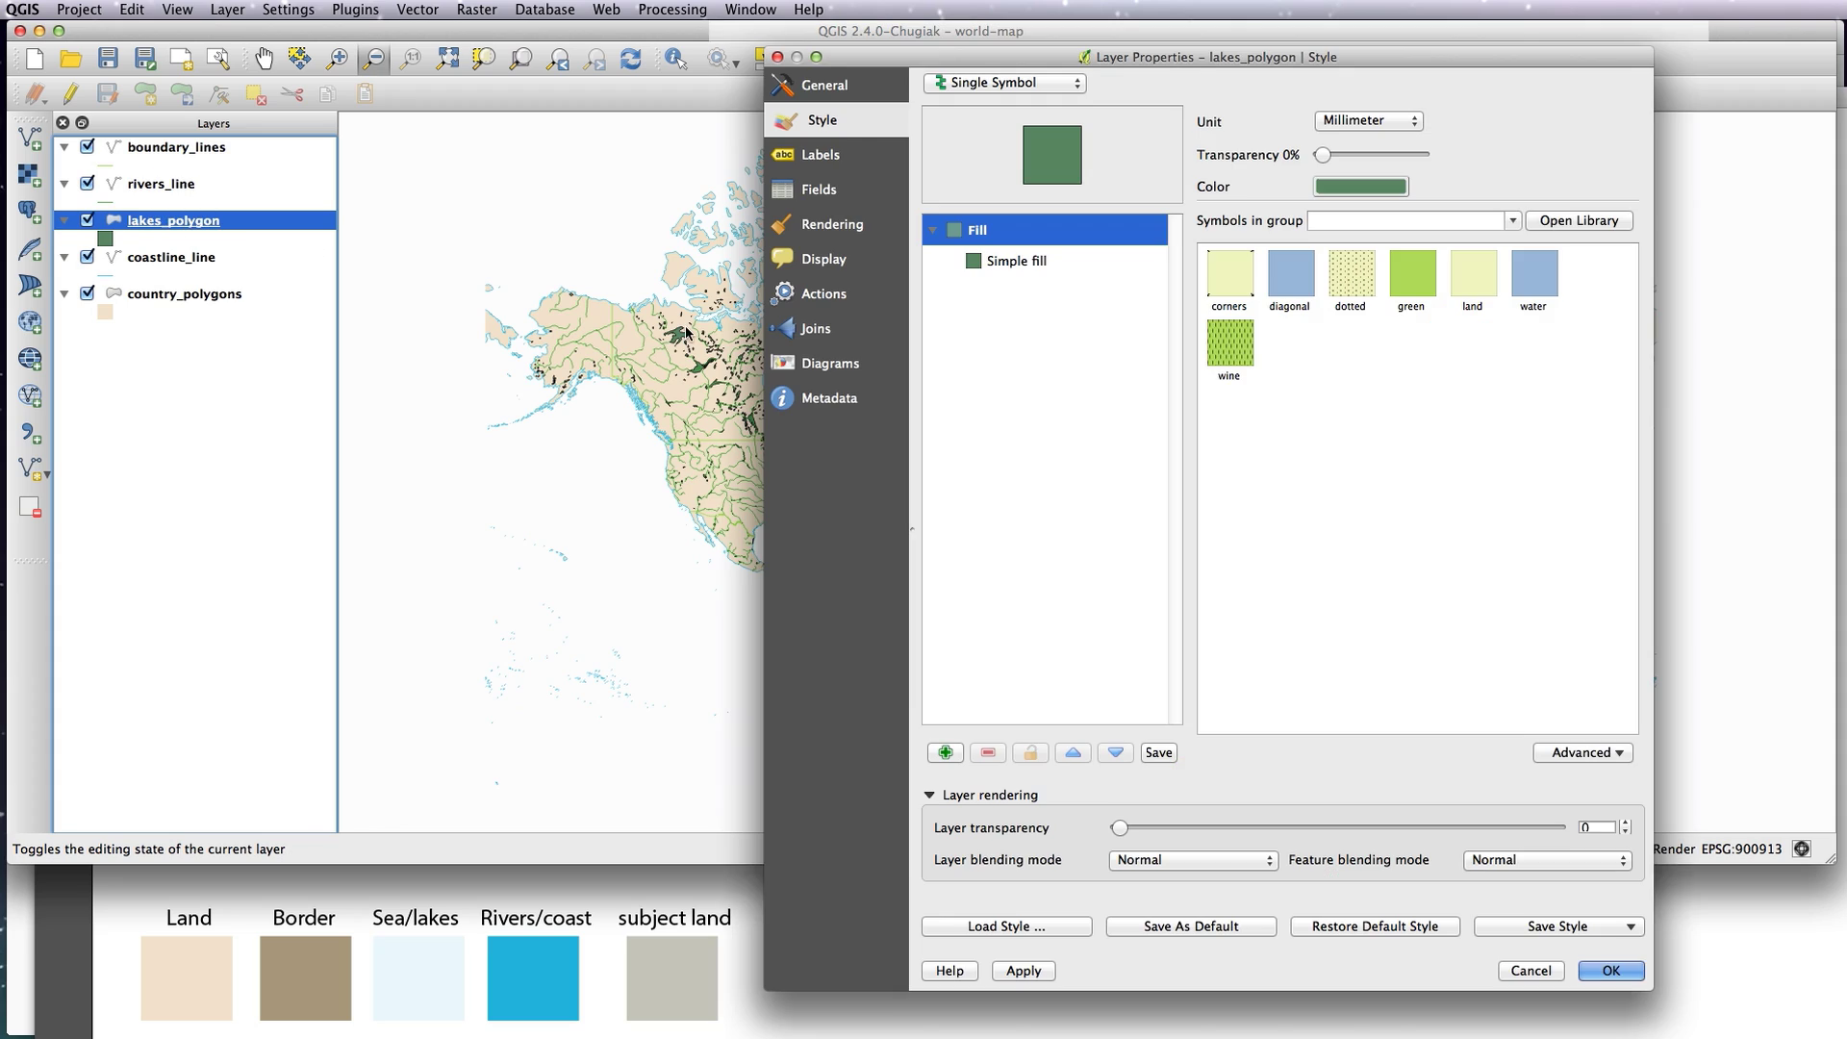
click(1022, 260)
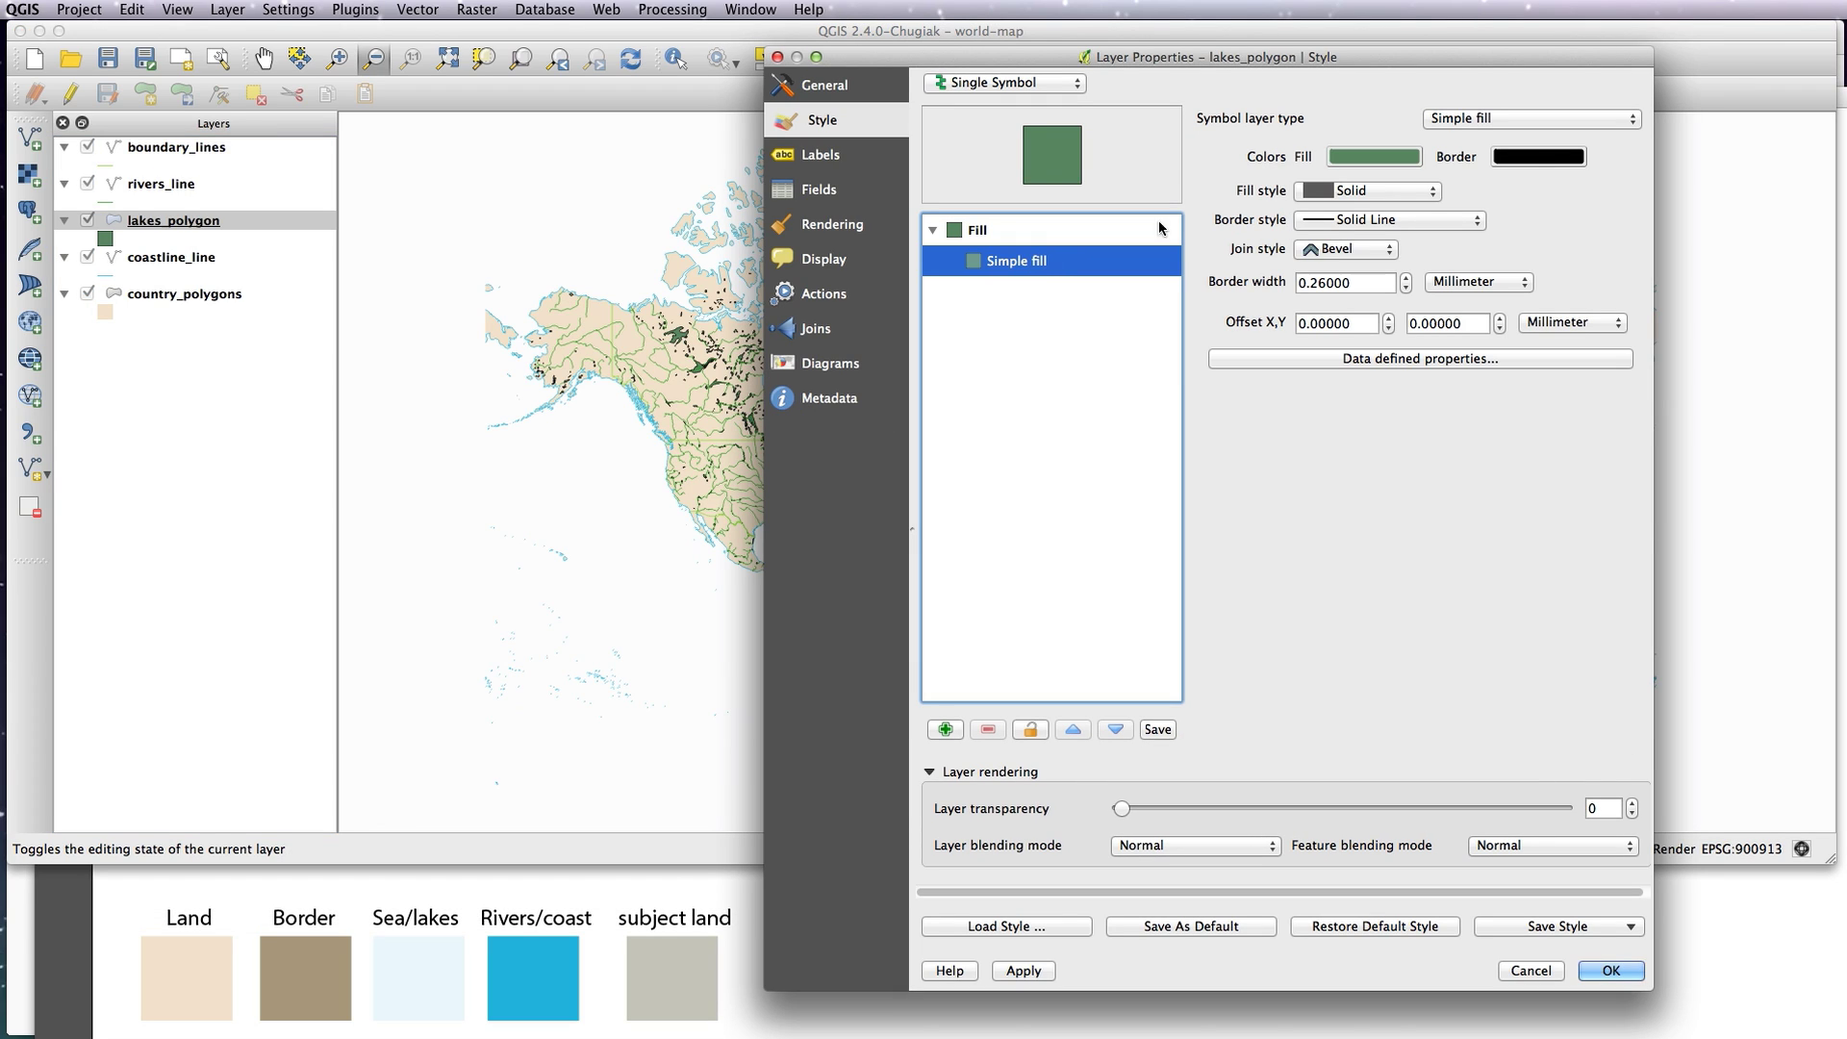
click(1536, 157)
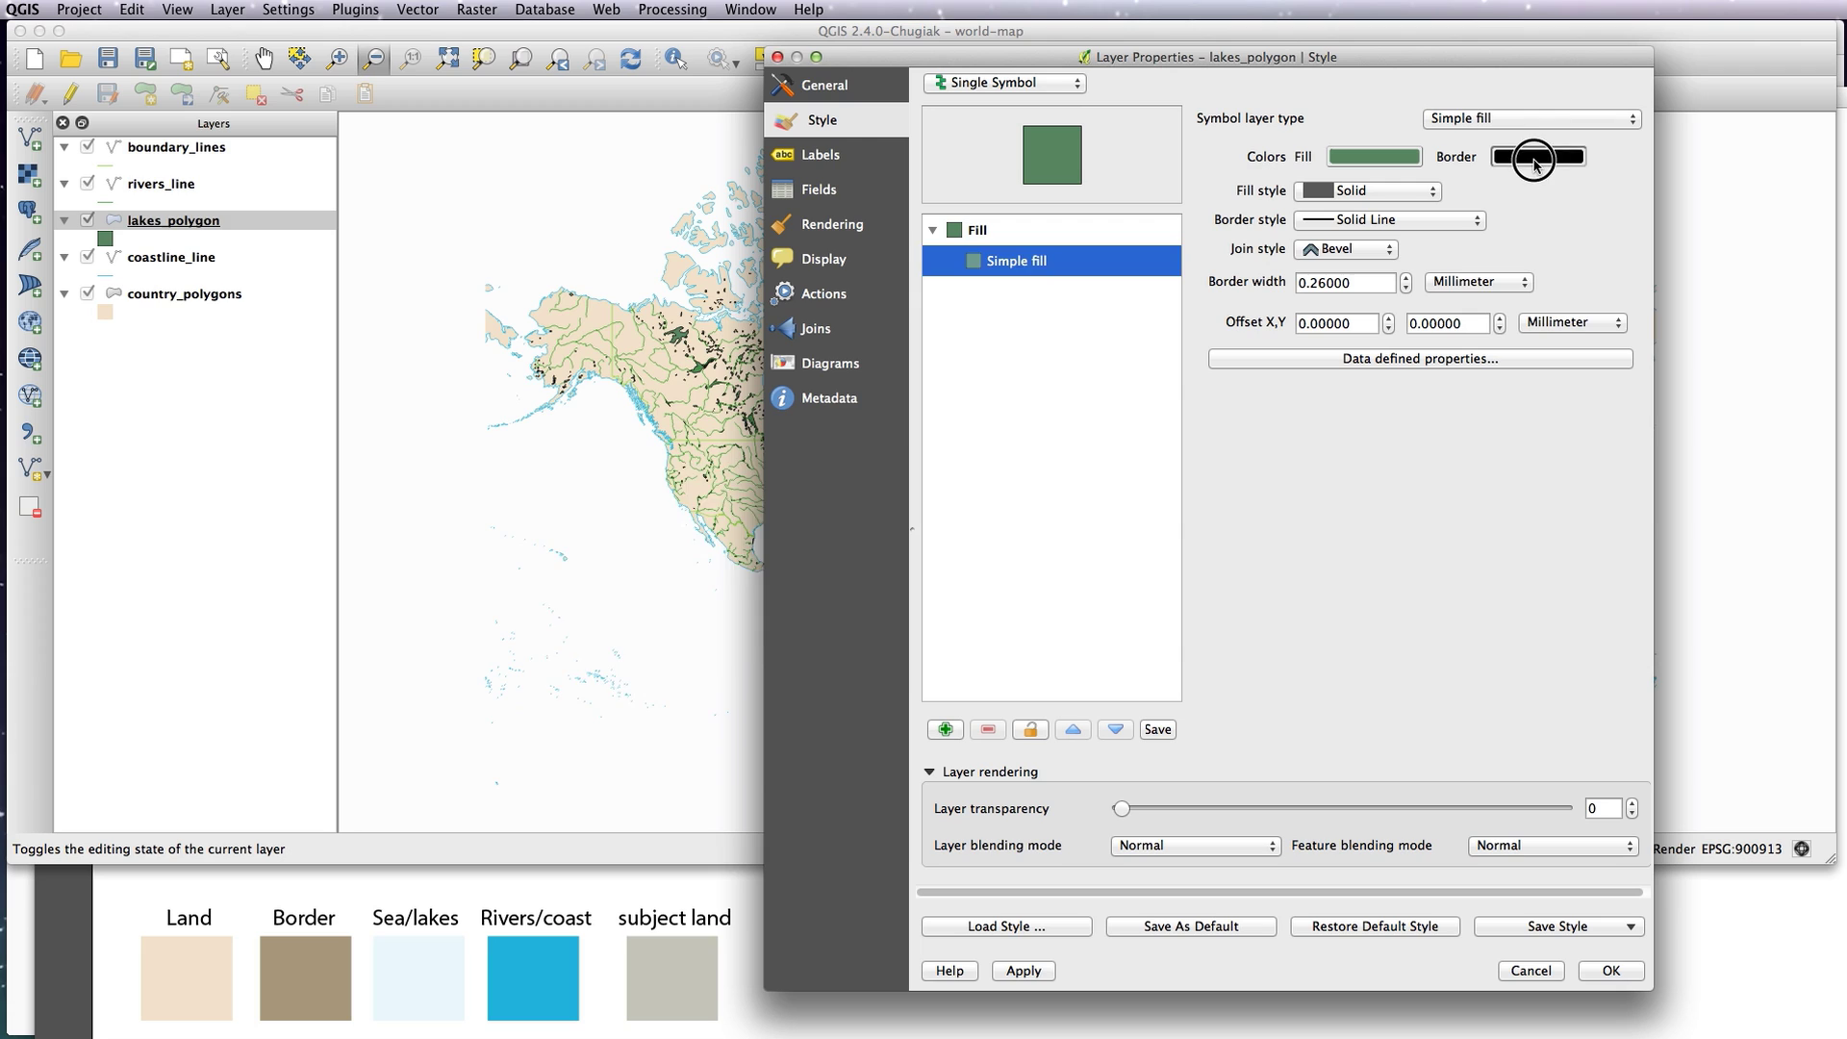
click(602, 539)
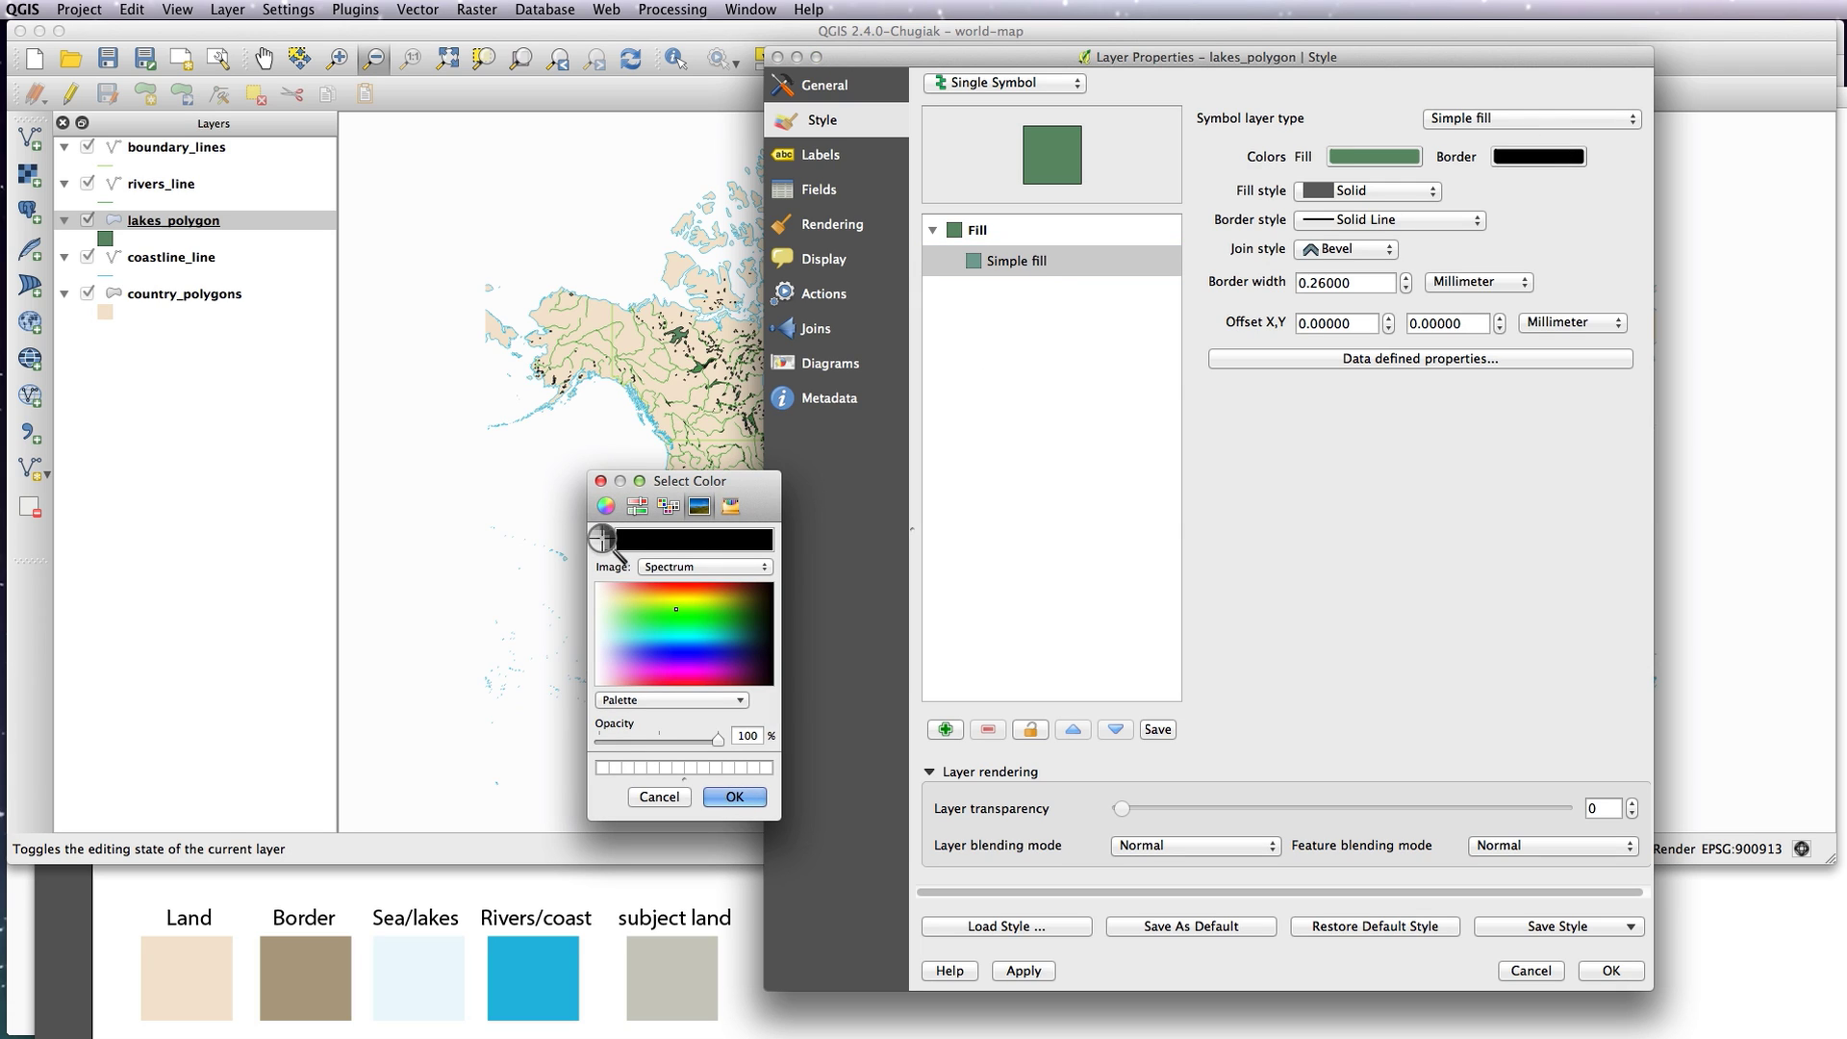
click(531, 978)
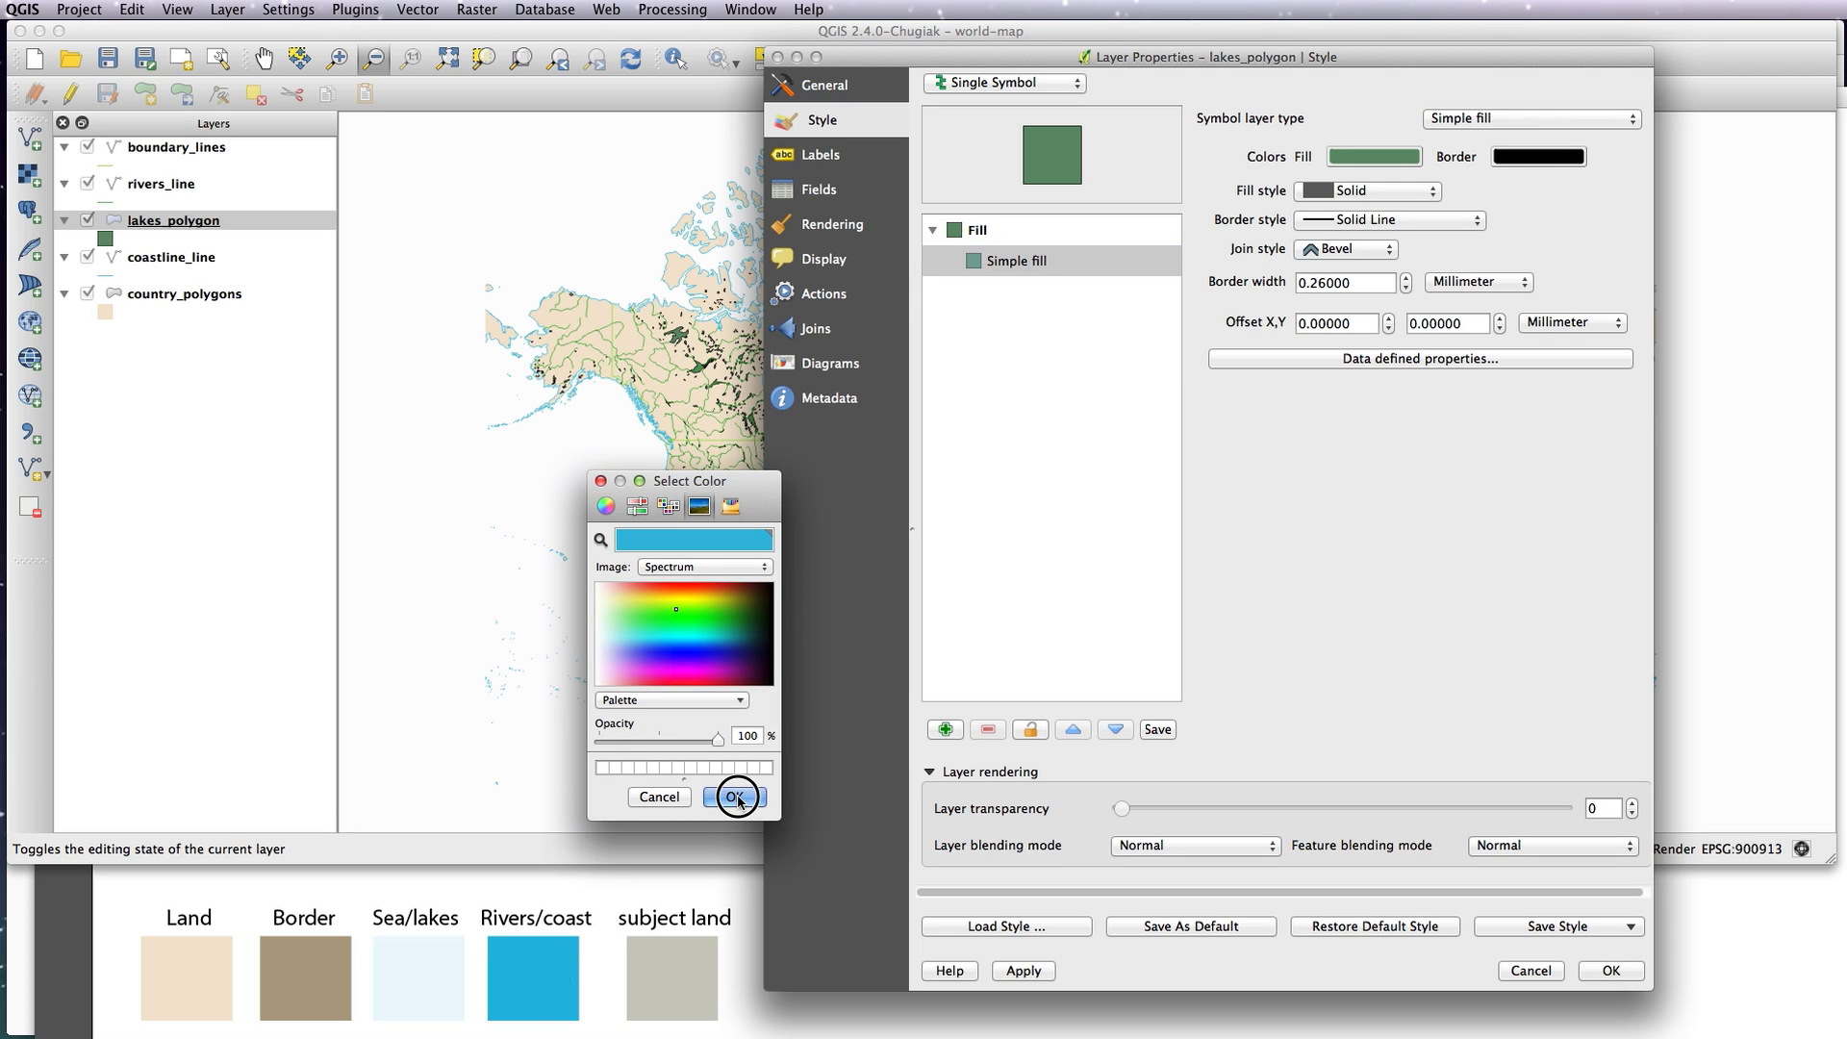
click(734, 797)
- Fill the lakes with the light blue Sea/lakes swatch colour and apply the style
click(1362, 157)
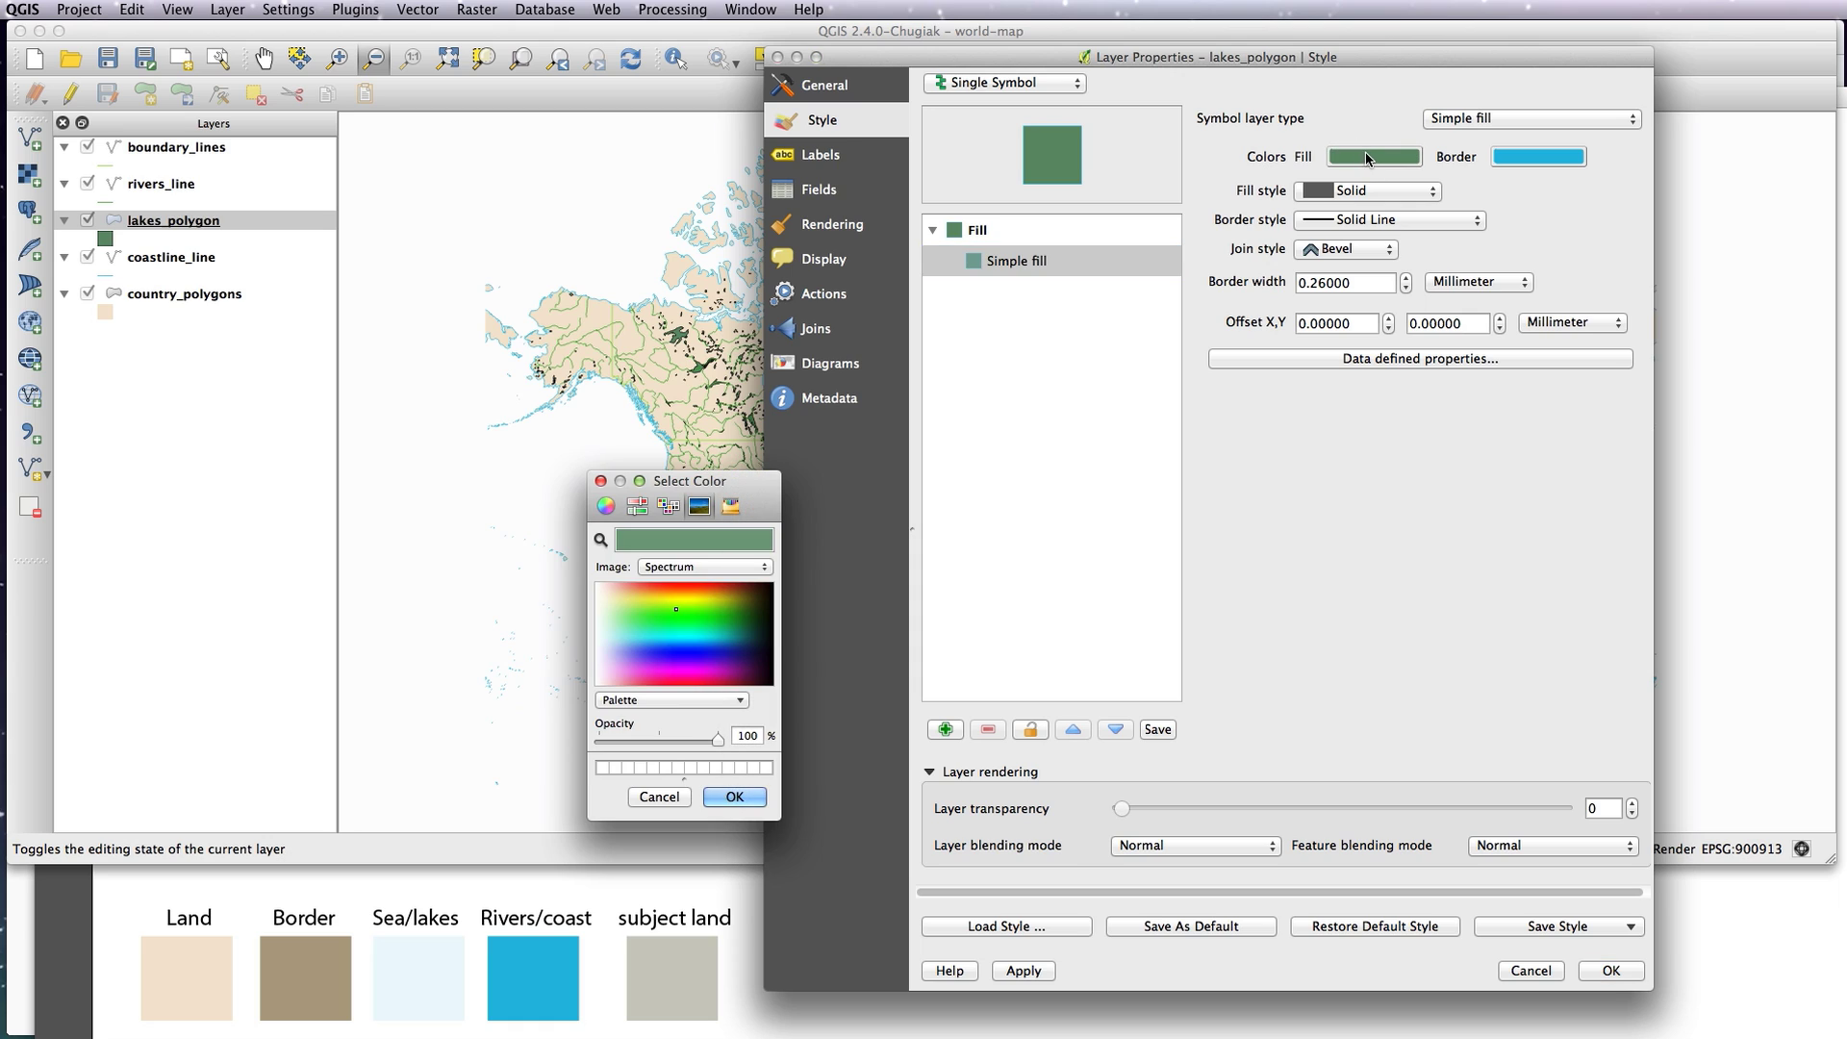
click(602, 541)
click(409, 981)
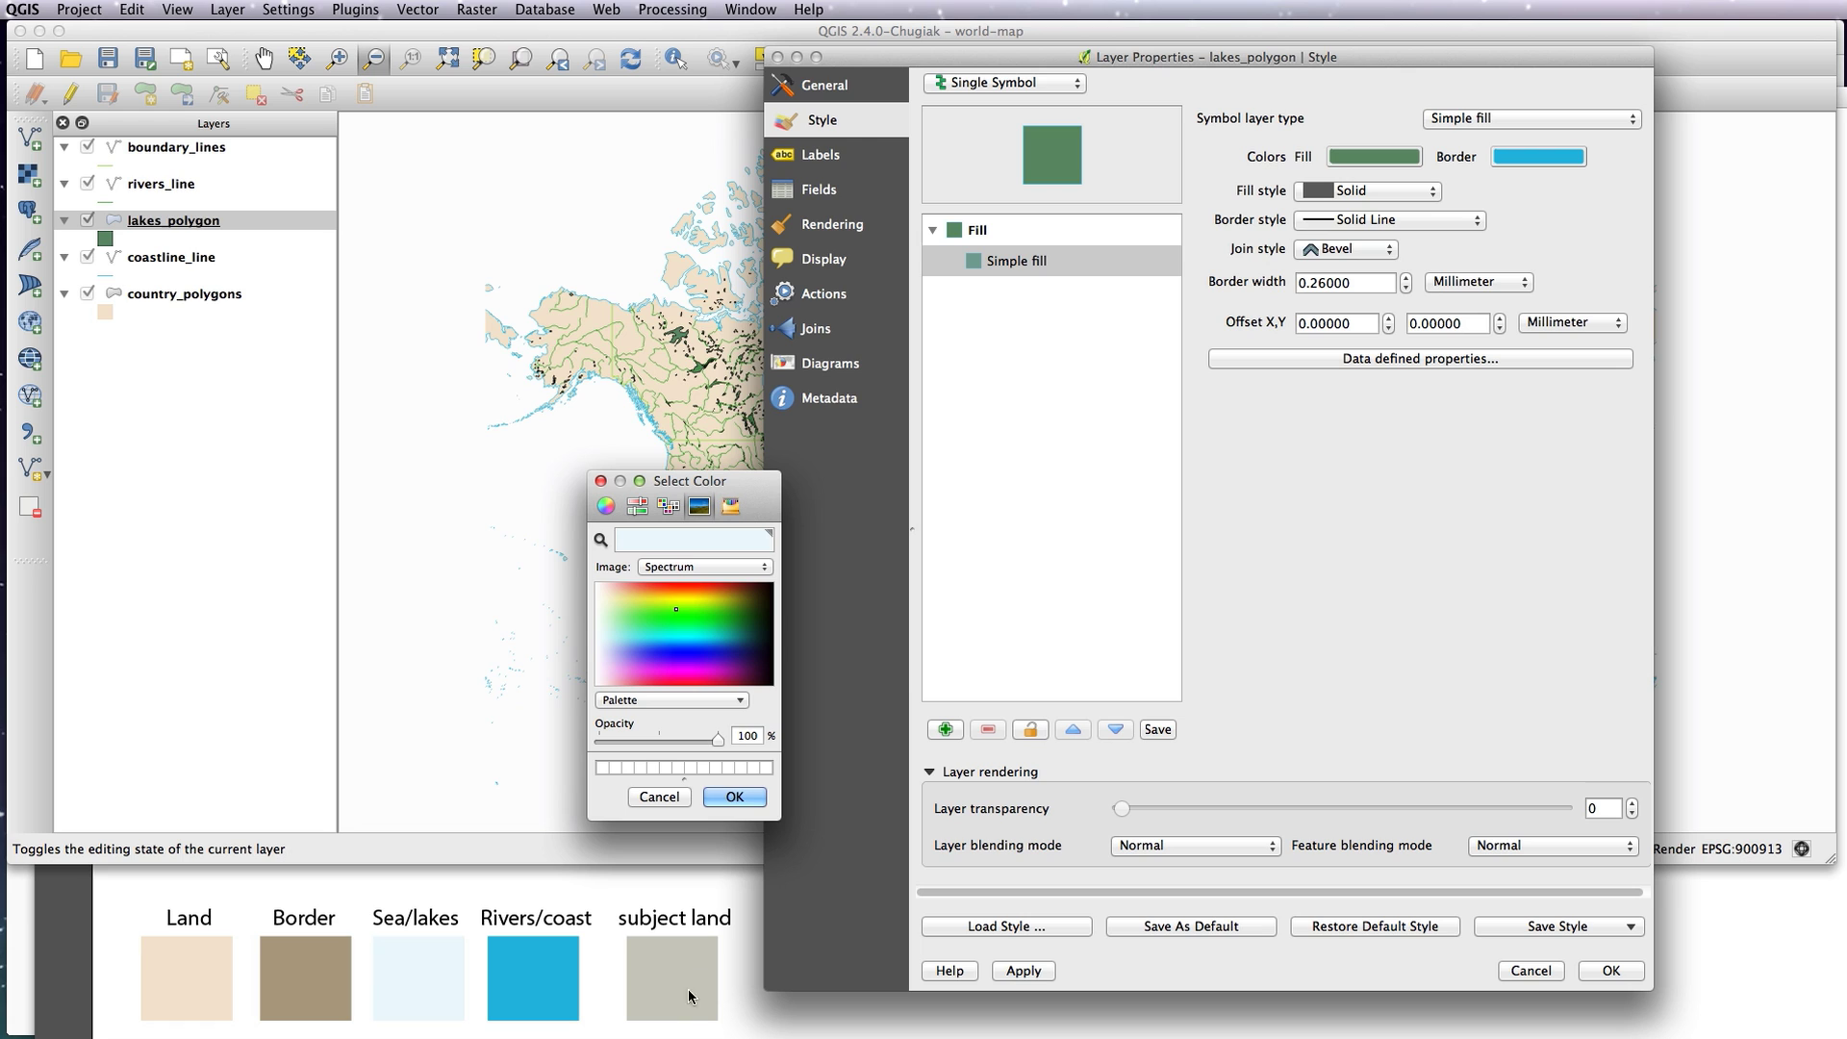
click(734, 797)
click(1604, 973)
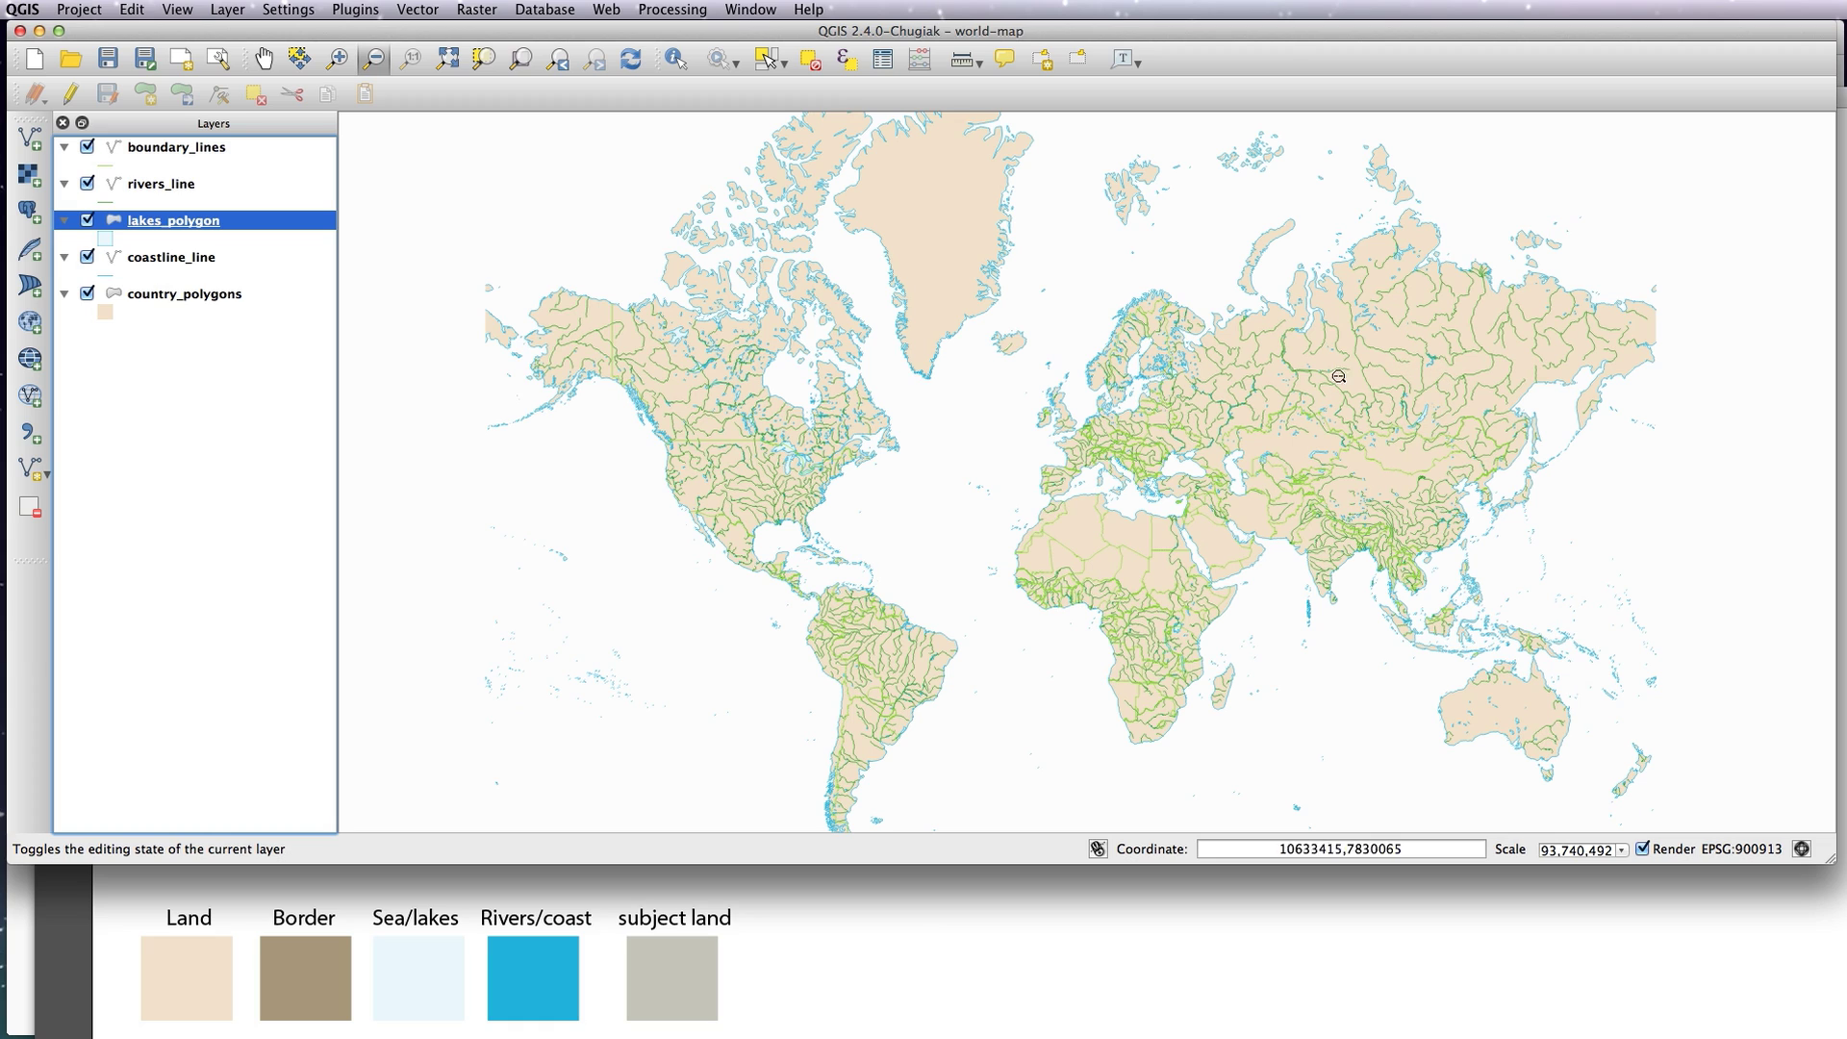
click(173, 188)
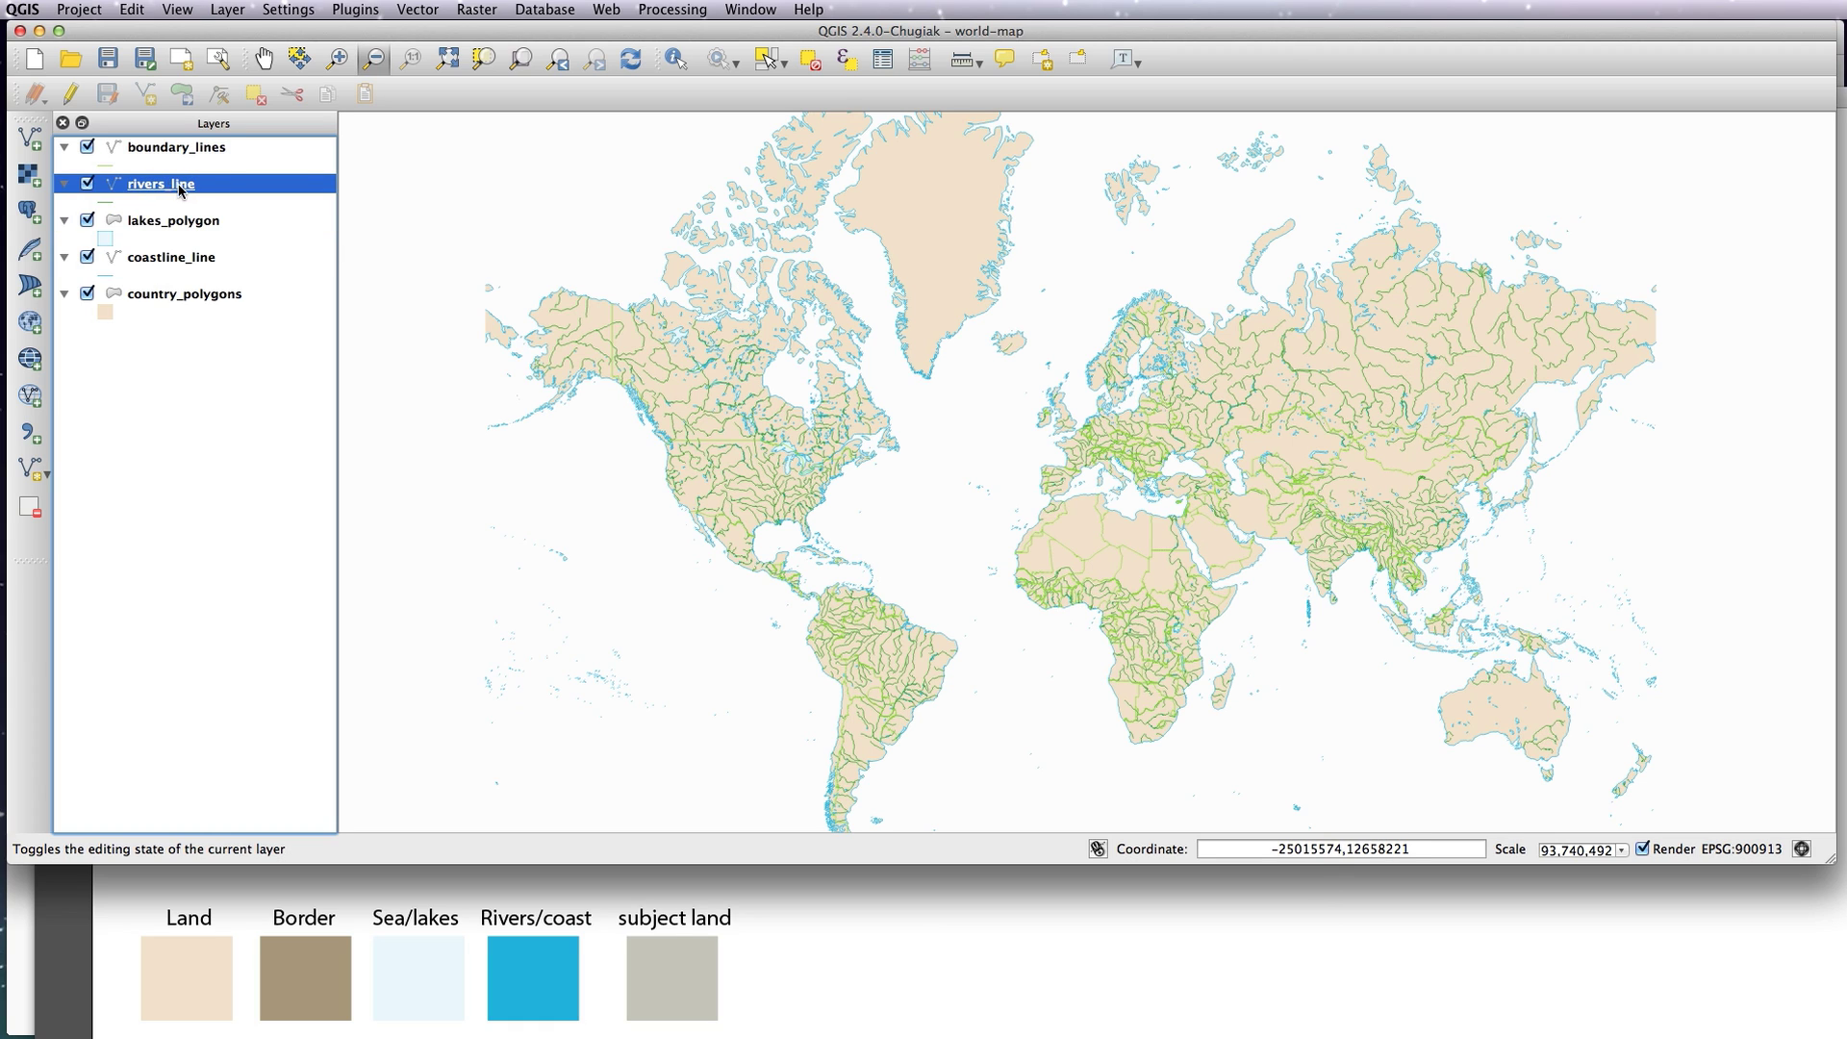
- Set the rivers_line simple line colour to the blue sampled from the Rivers/coast swatch
double_click(185, 196)
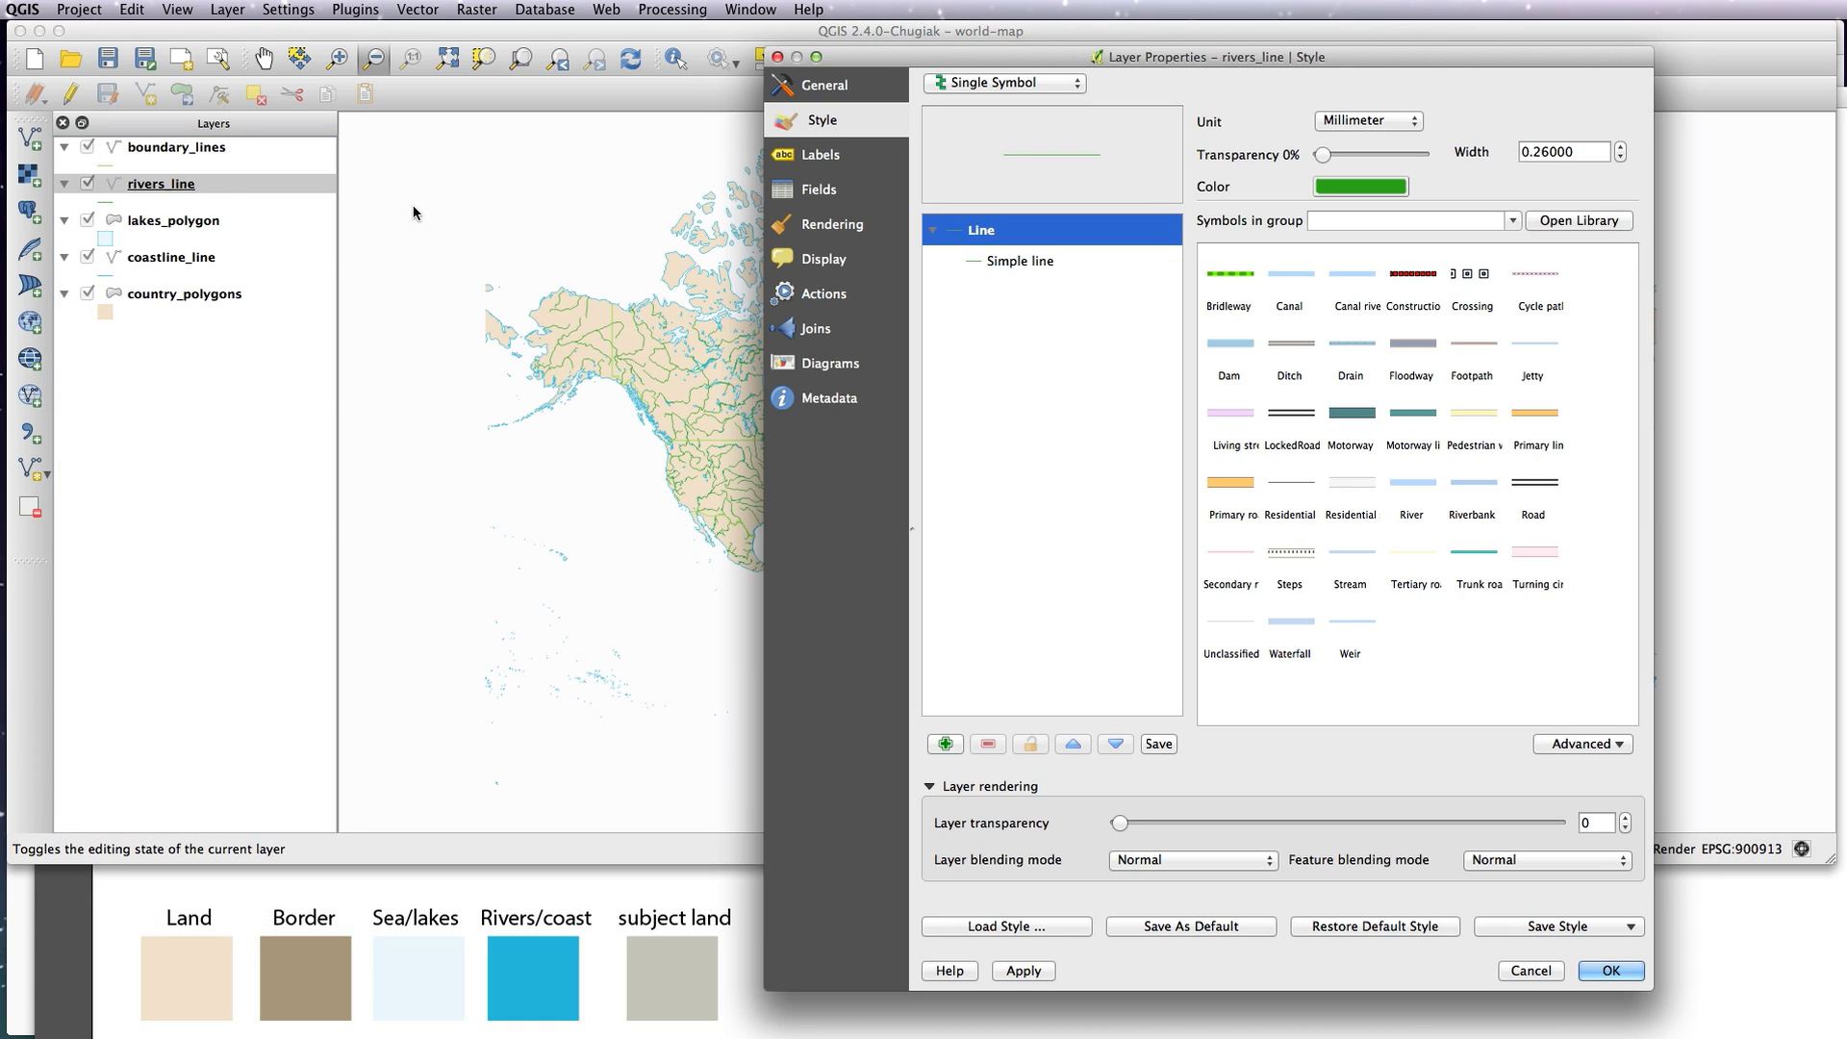
click(1000, 262)
click(1380, 146)
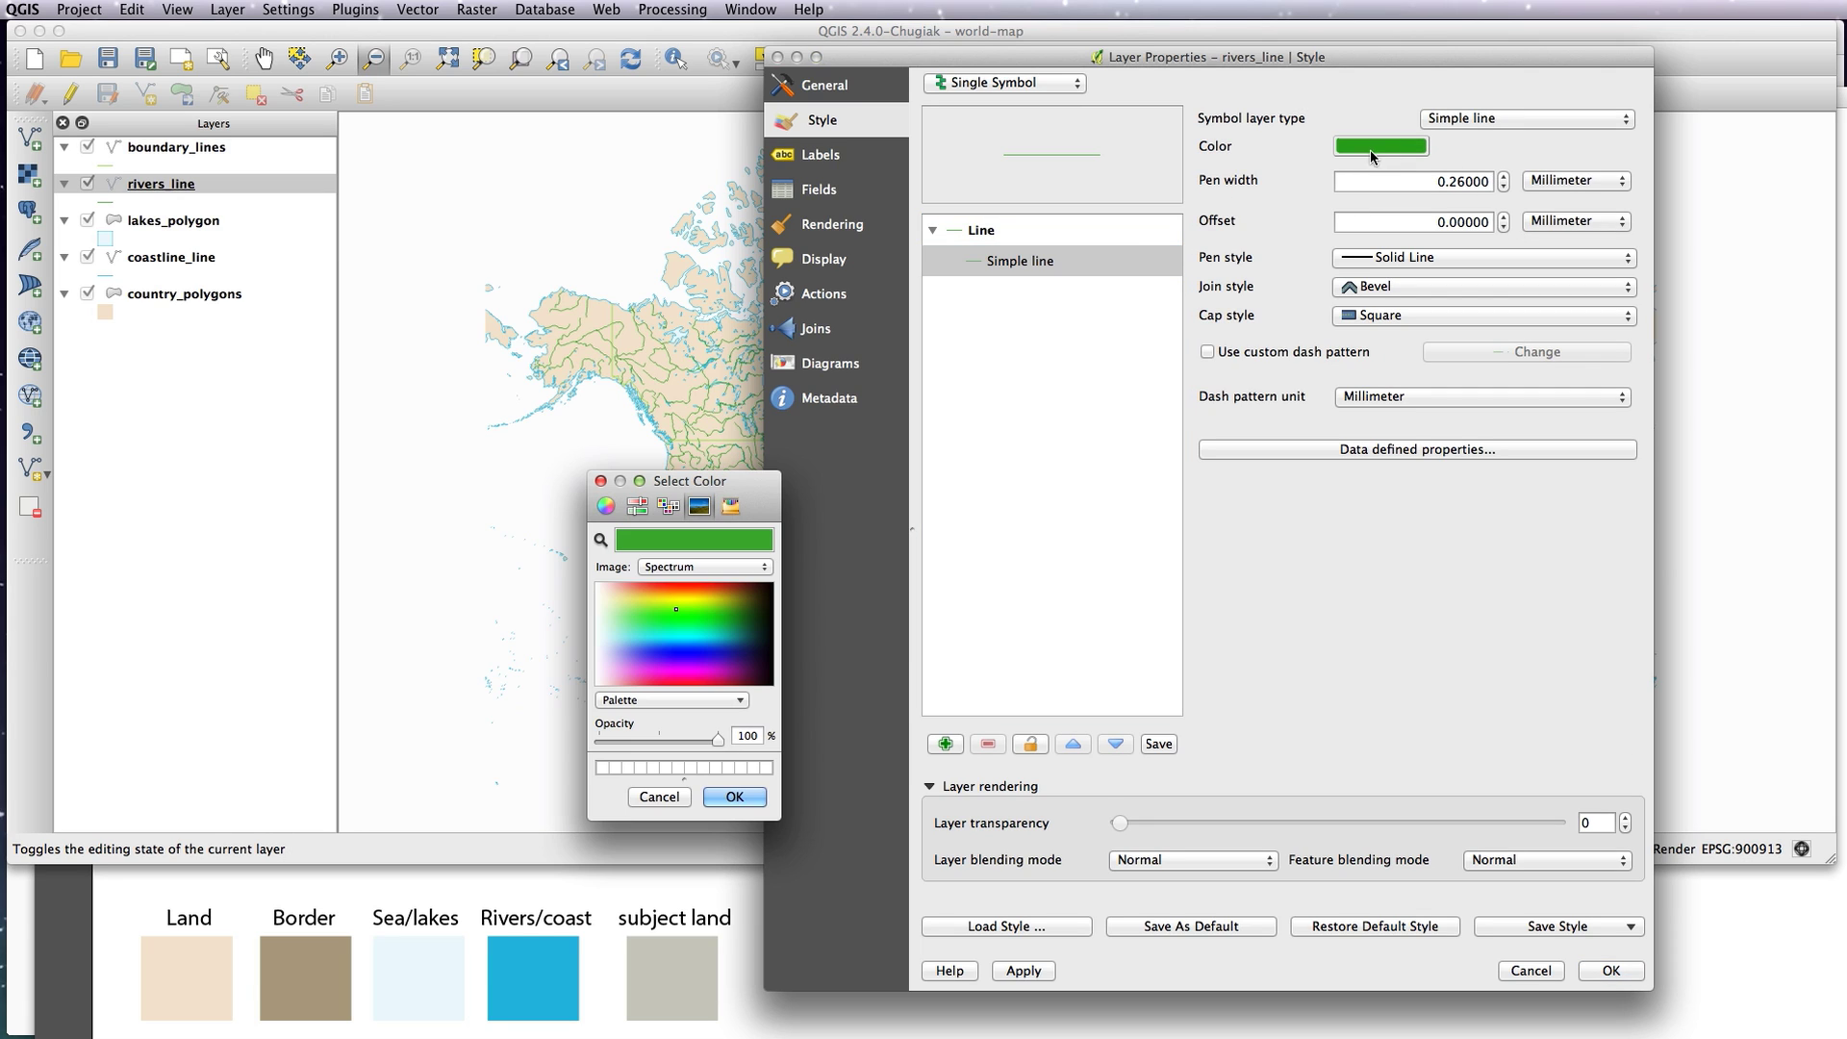
click(598, 542)
click(527, 978)
click(735, 797)
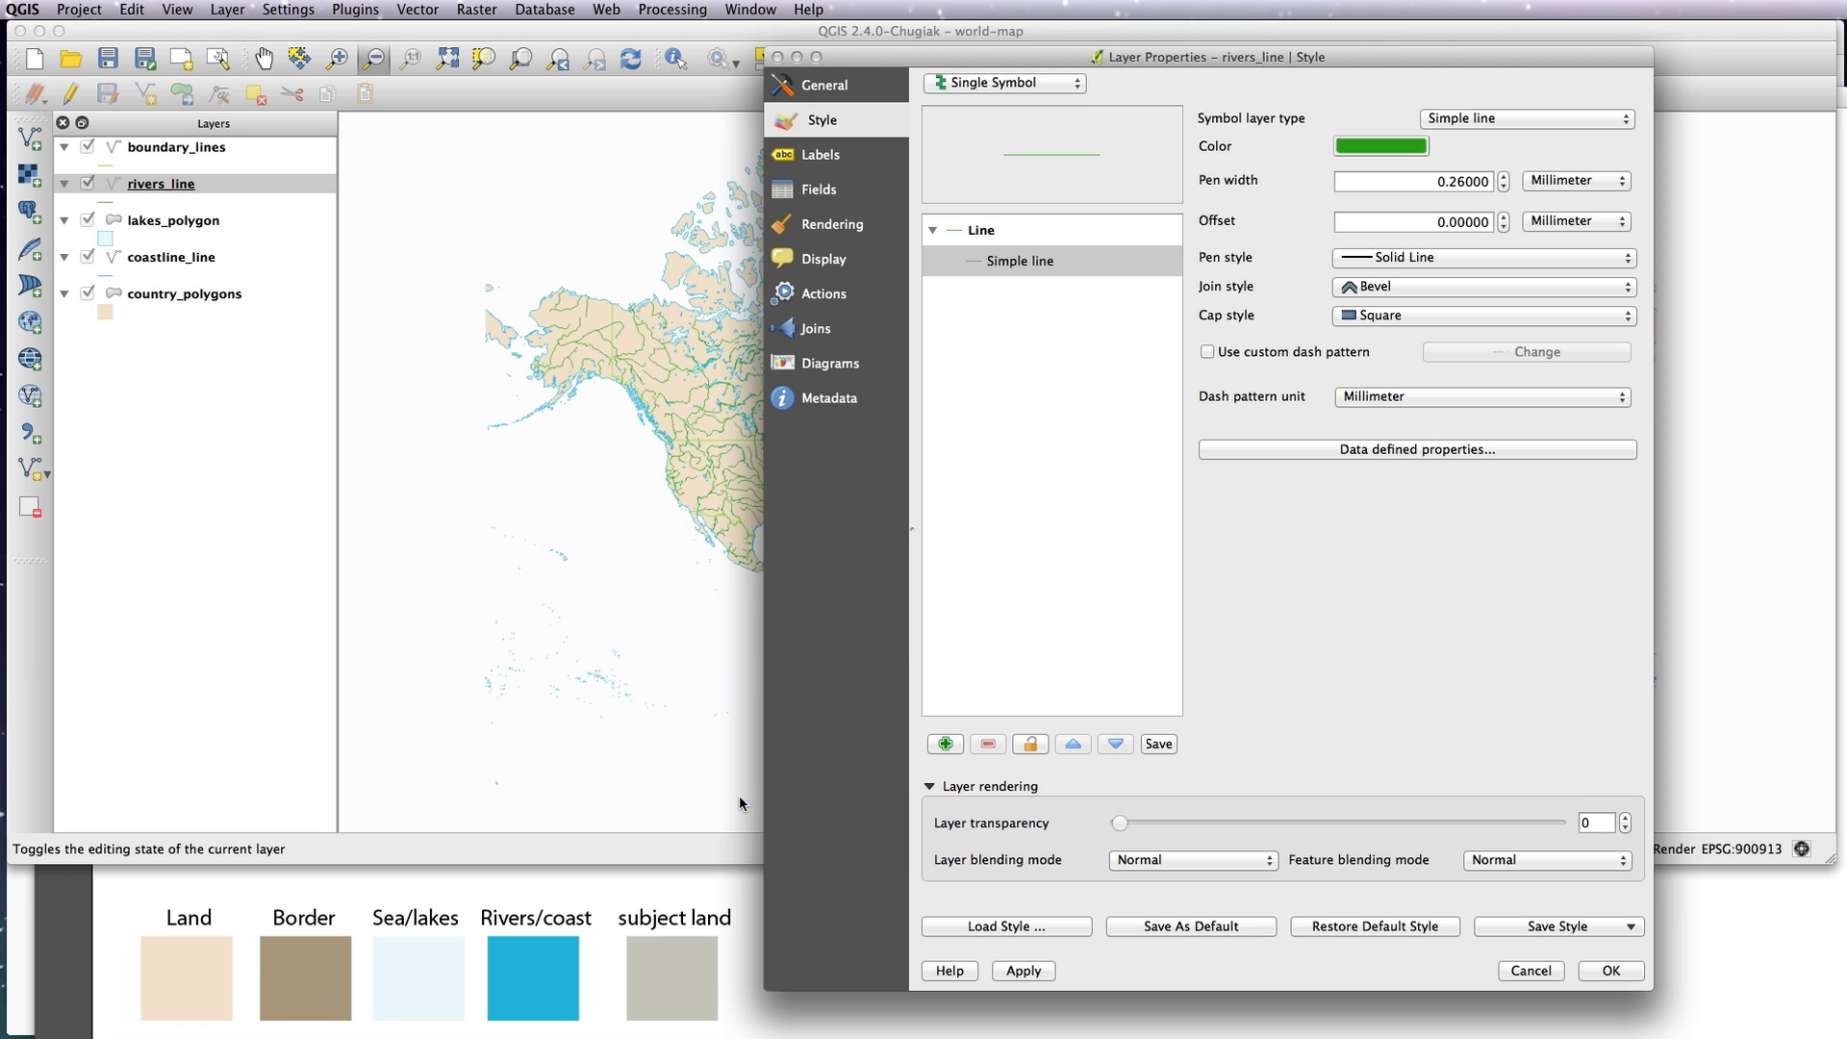
click(1610, 971)
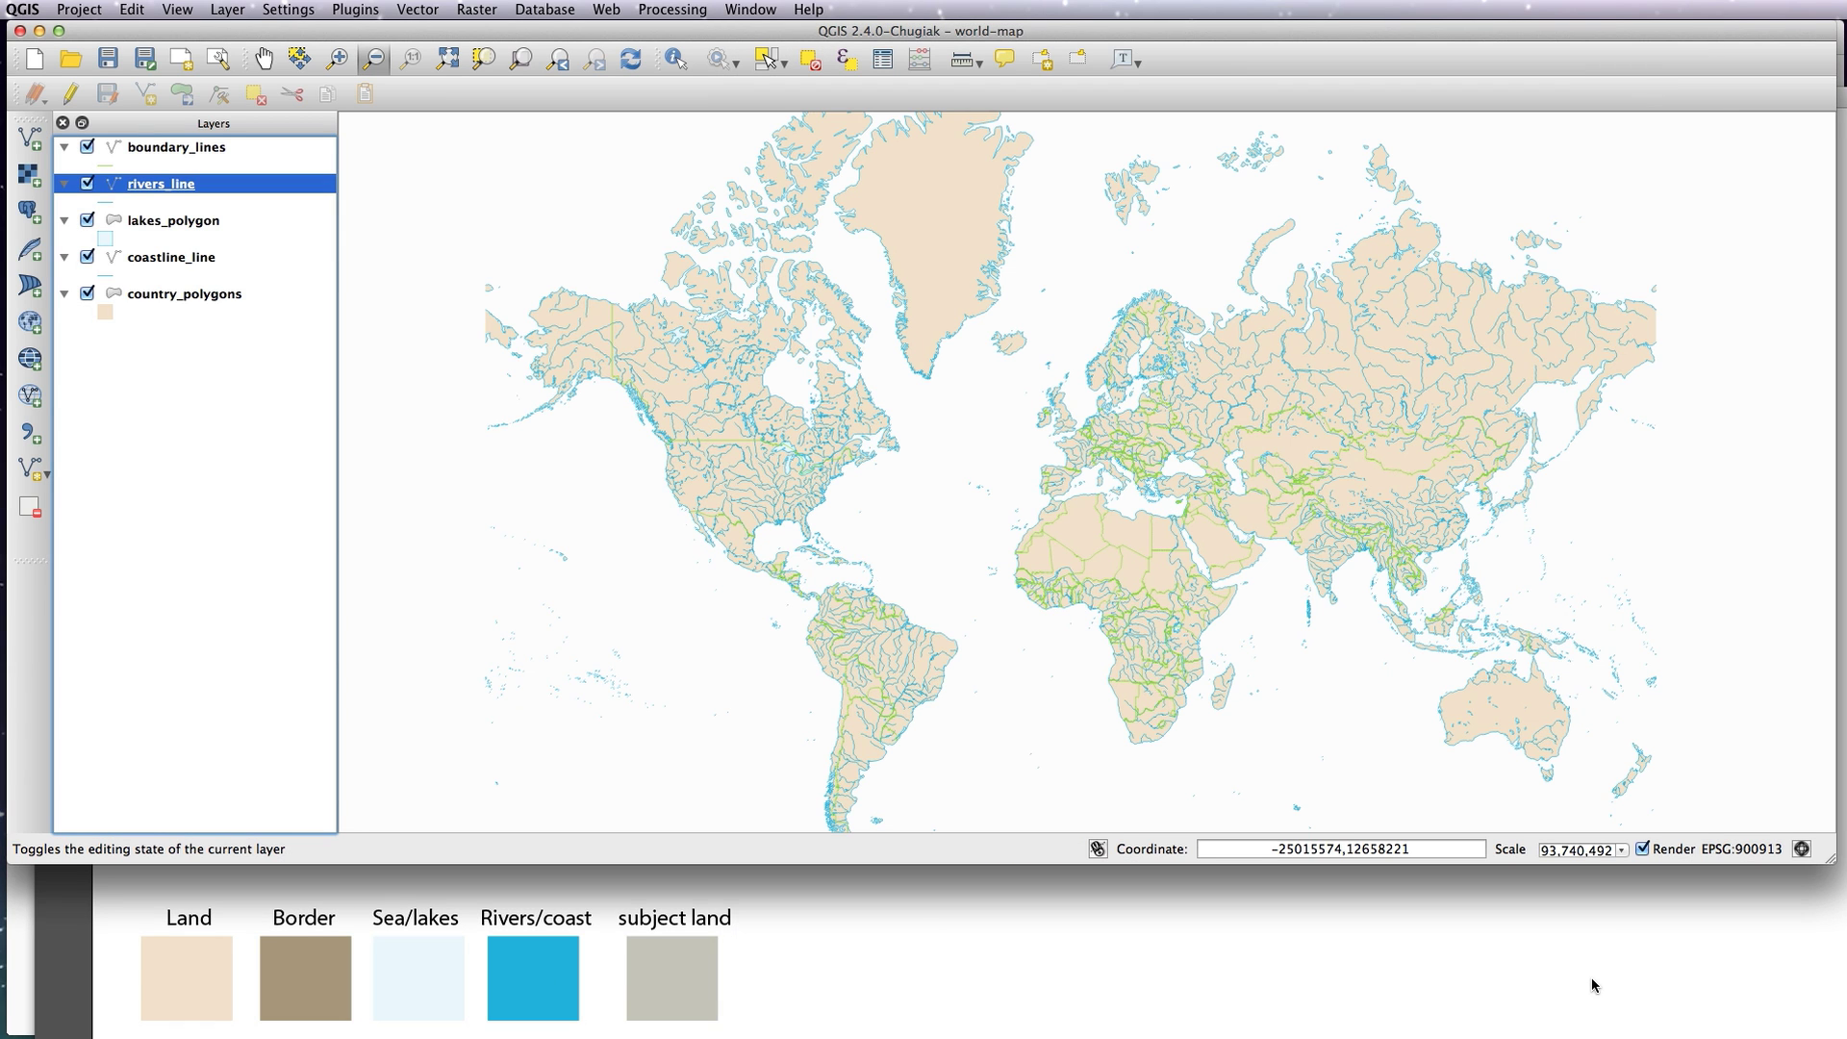
click(178, 151)
- Colour the boundary_lines simple line with the brown sampled from the Border swatch
double_click(180, 151)
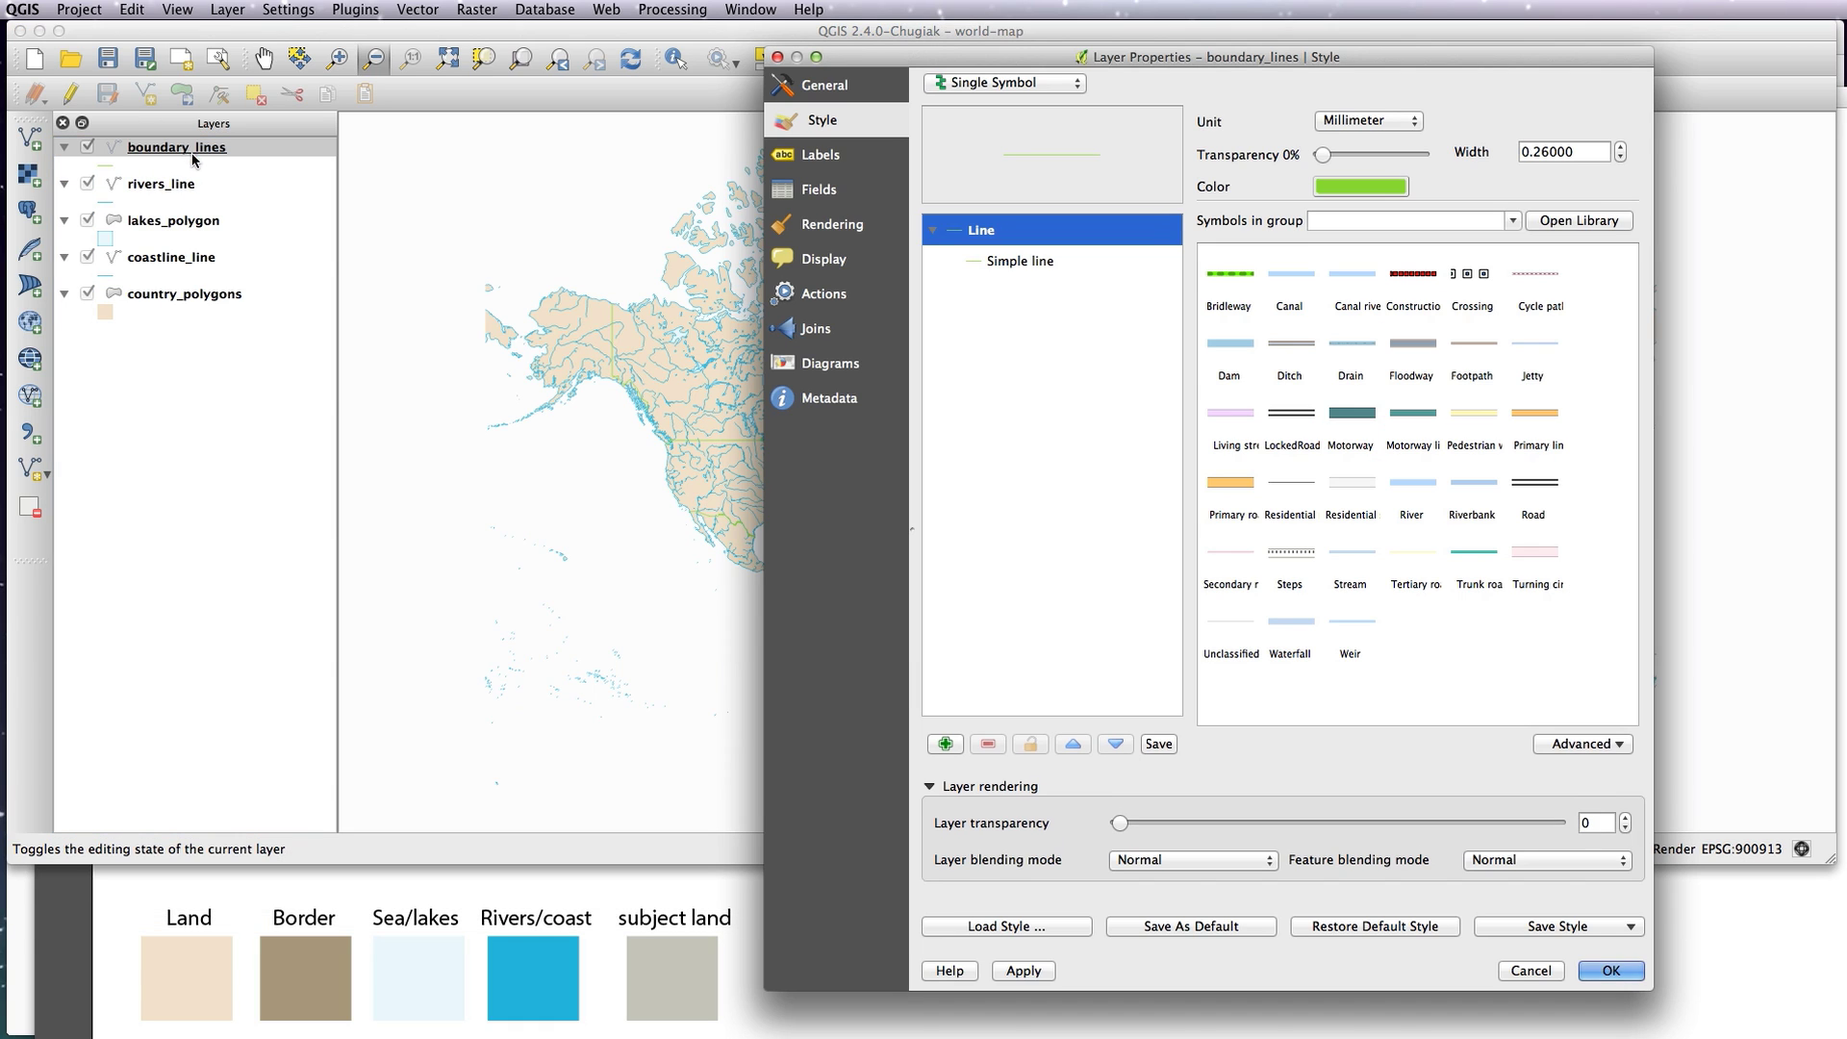
click(1022, 263)
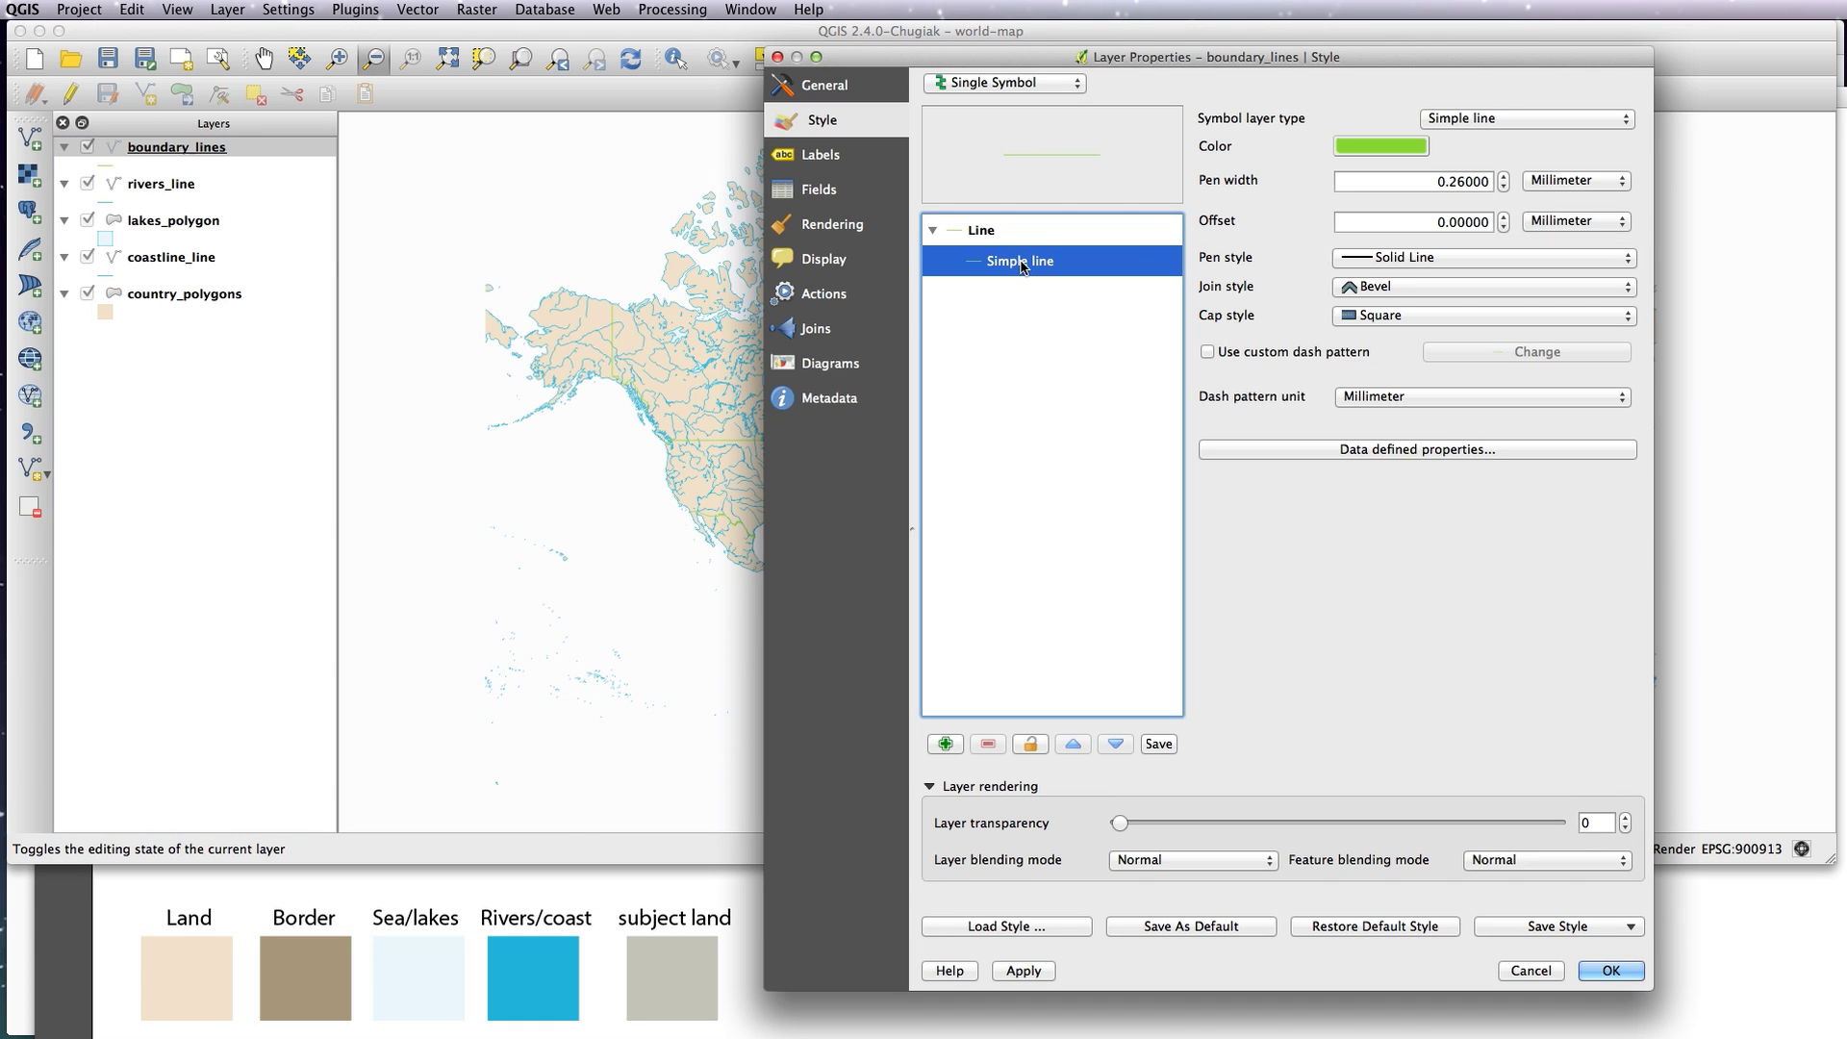
click(1386, 147)
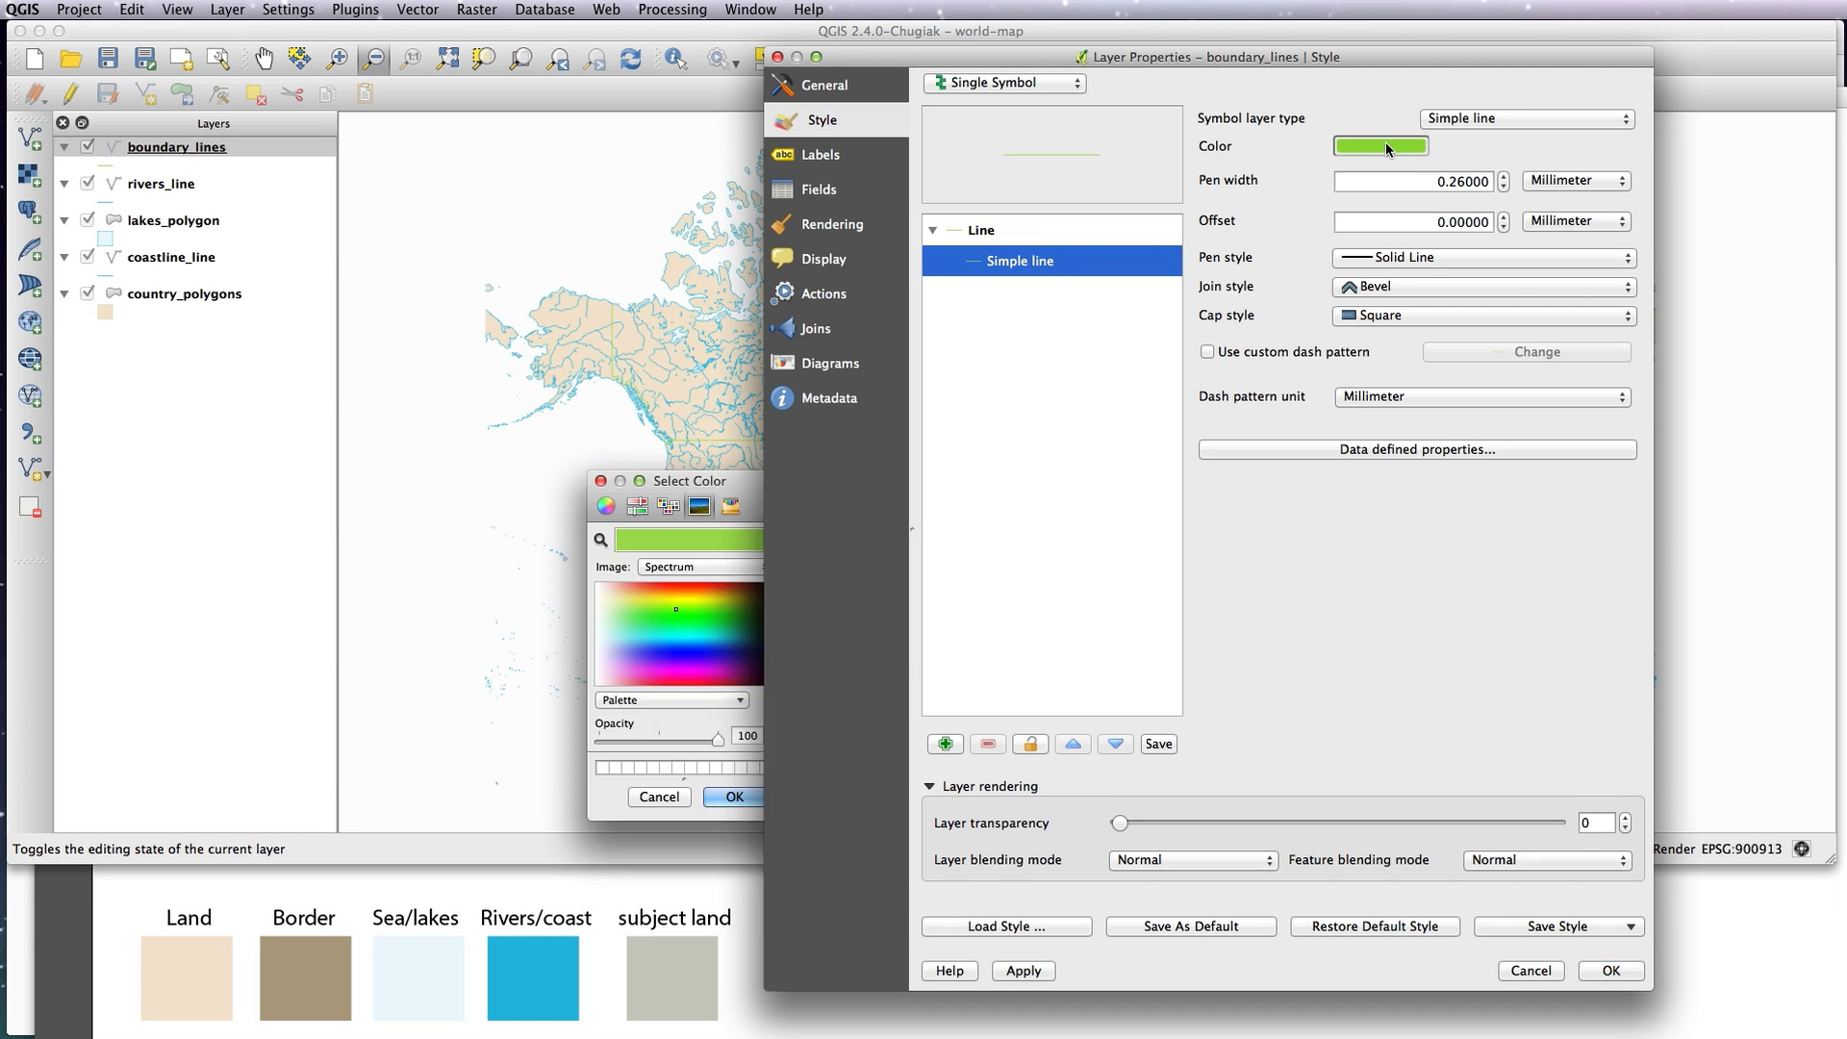
click(600, 539)
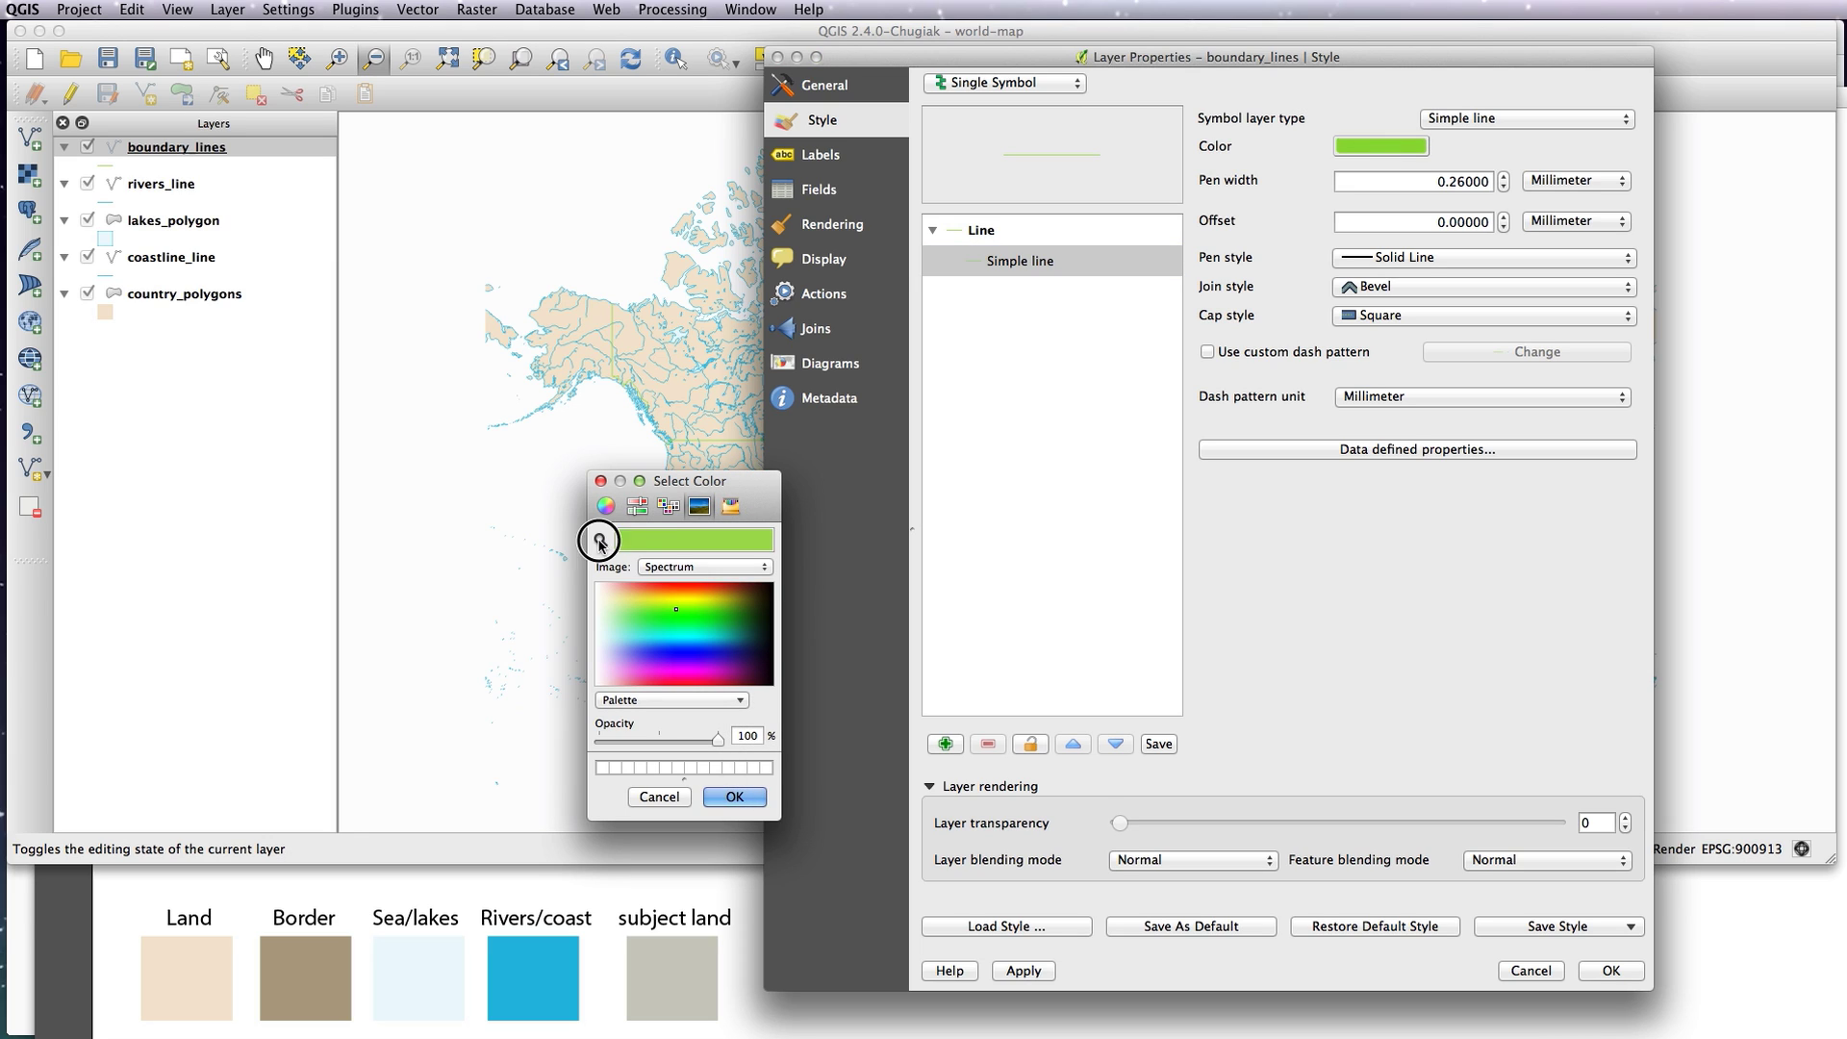
click(292, 969)
click(734, 797)
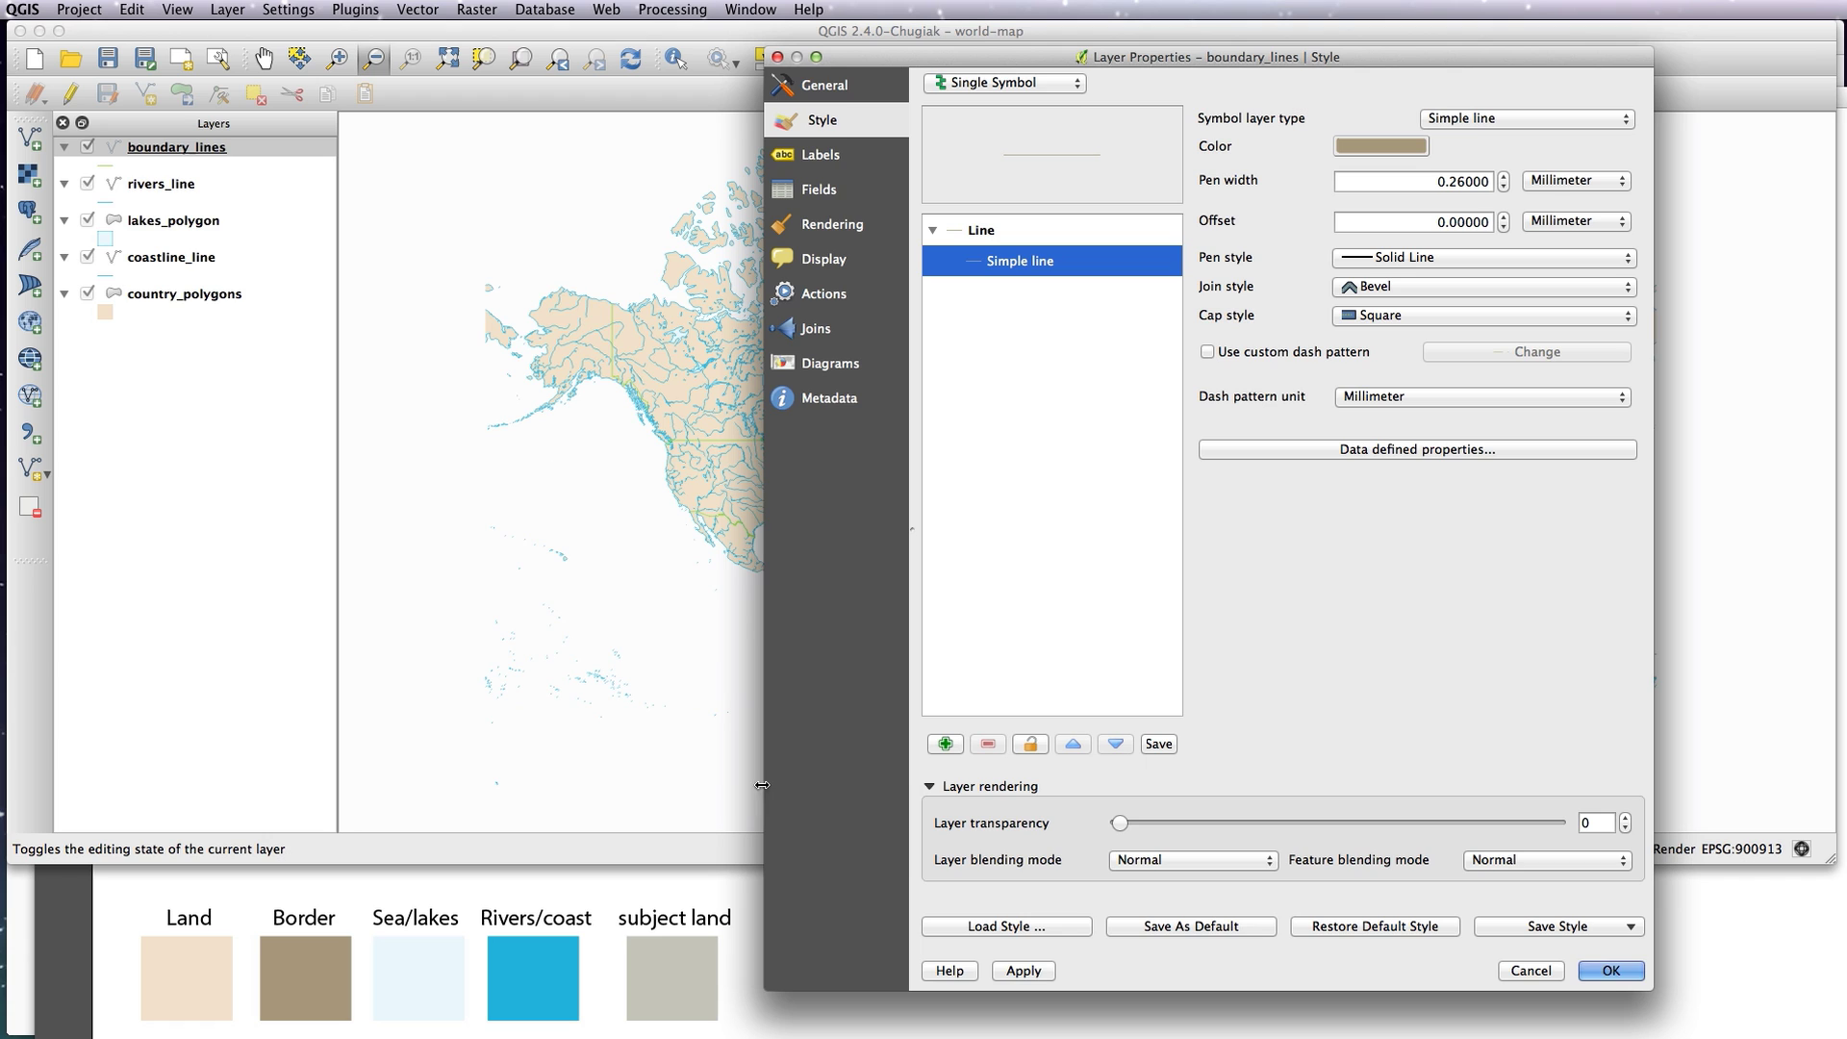
click(1626, 973)
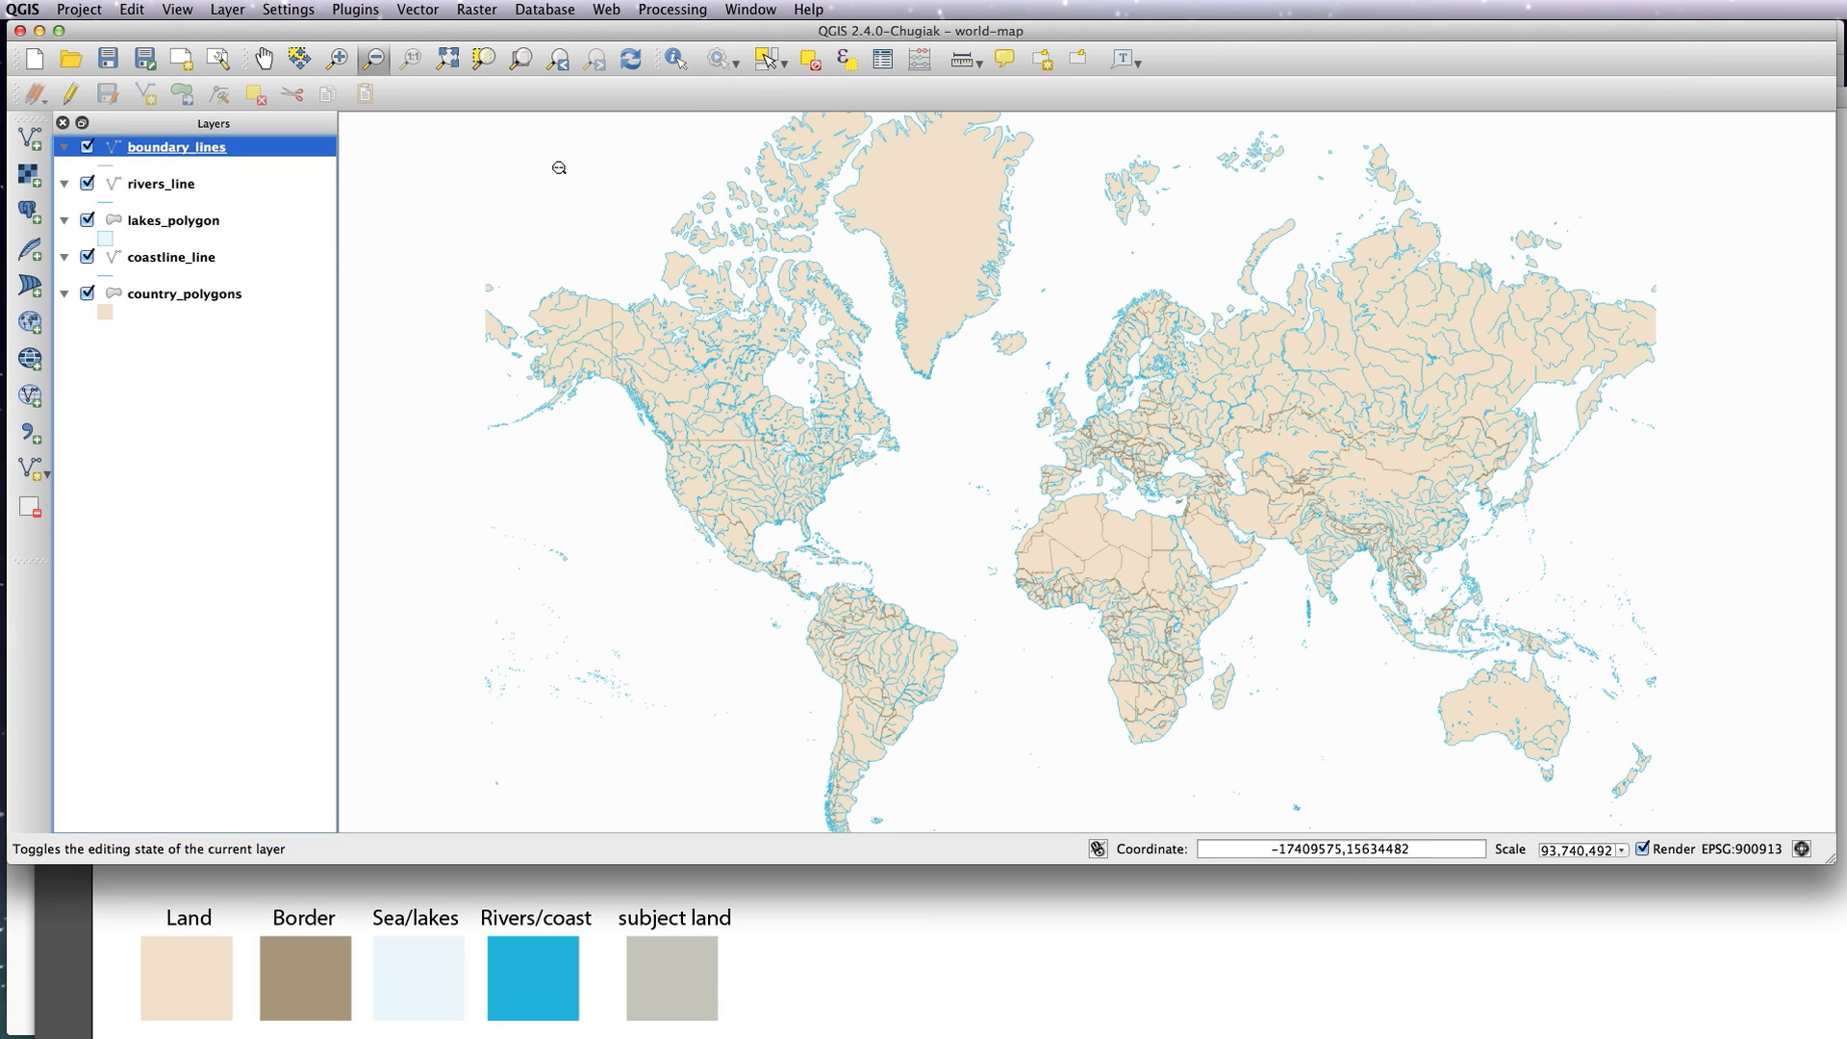
click(339, 60)
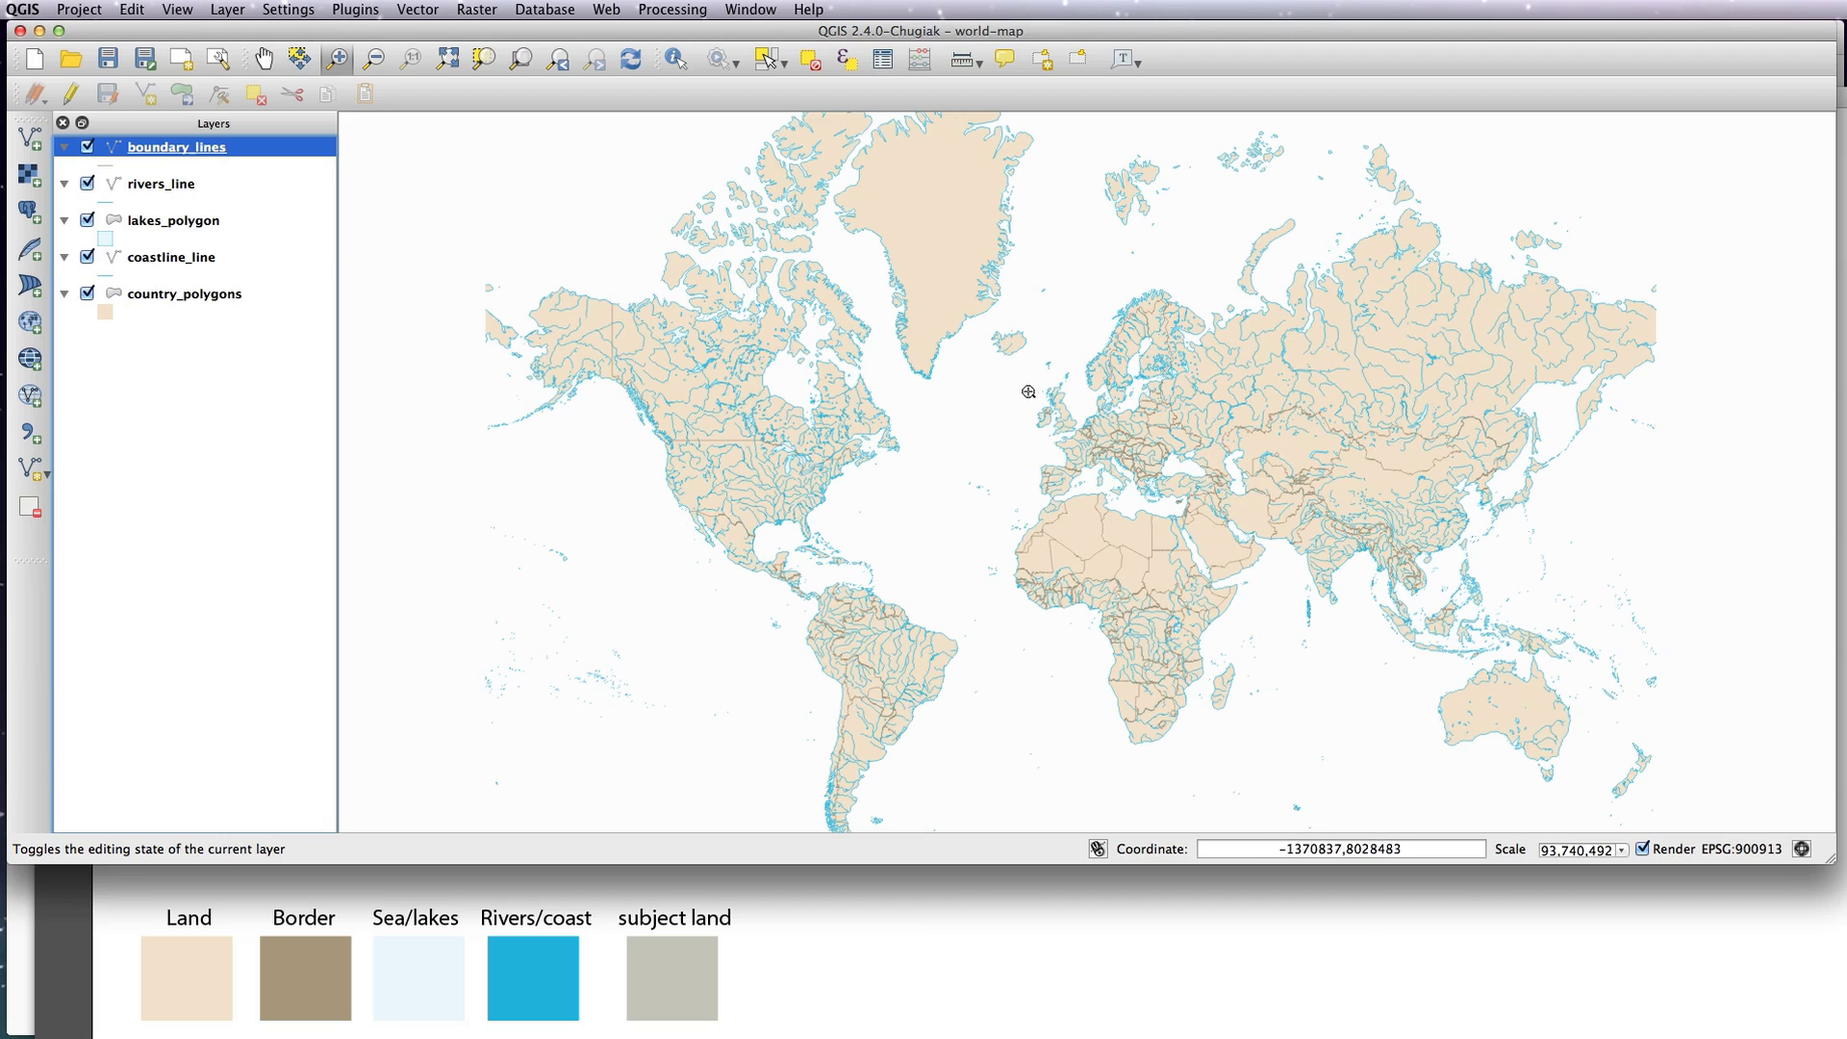
- Zoom the map in on a rectangle covering Europe and North Africa
drag(1012, 400, 1244, 545)
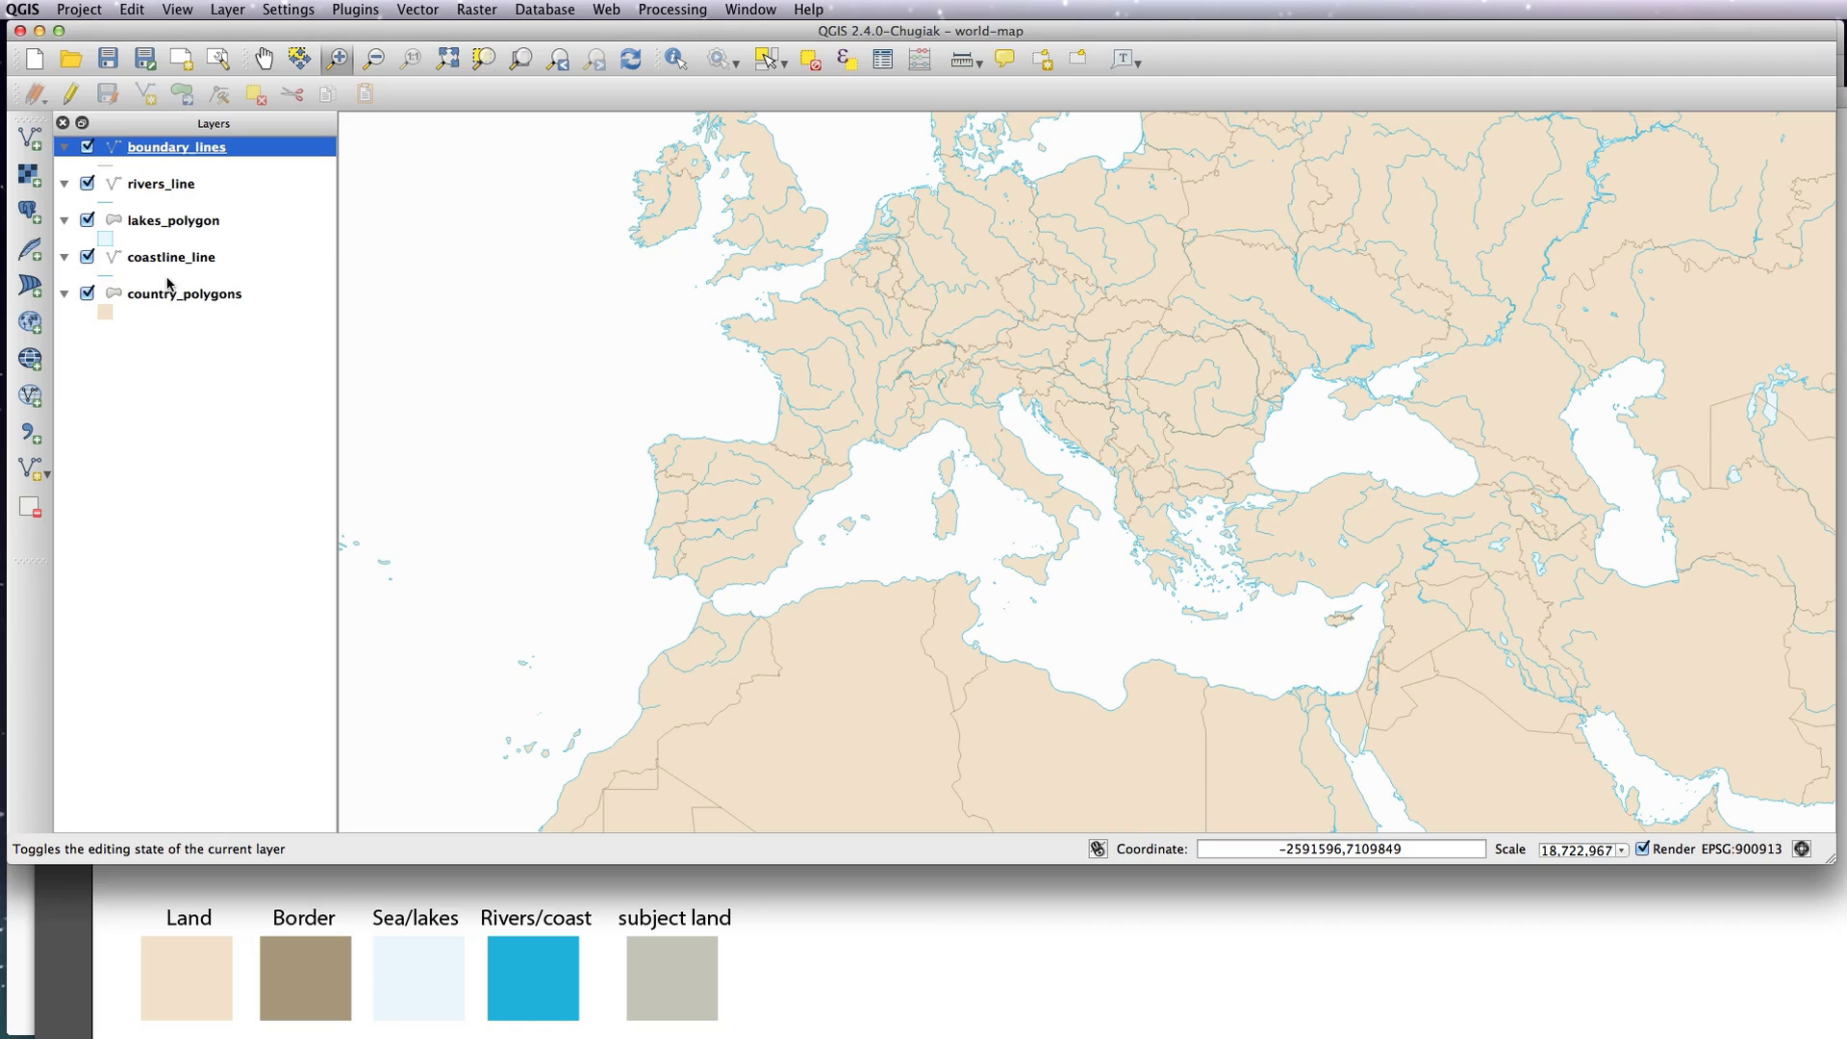
- Set the boundary_lines simple line pen width to 0.4 mm and apply it
double_click(177, 149)
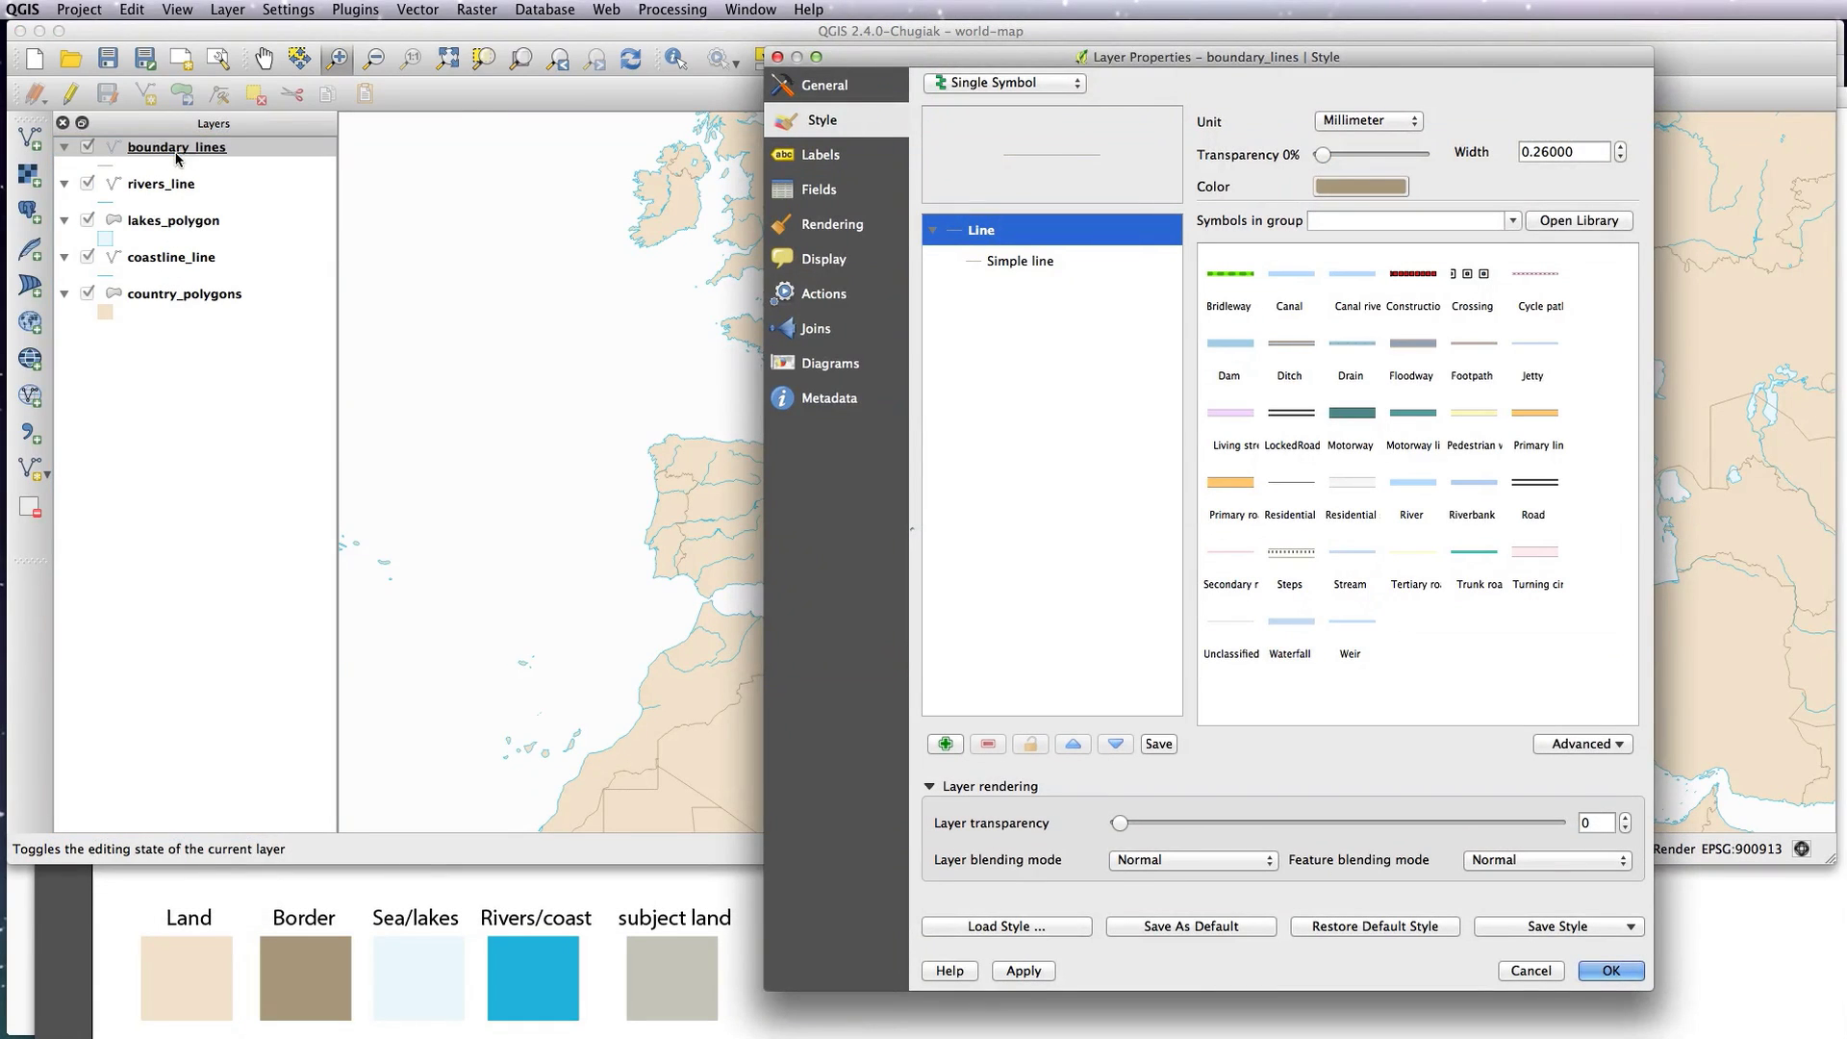
drag(1128, 55, 468, 60)
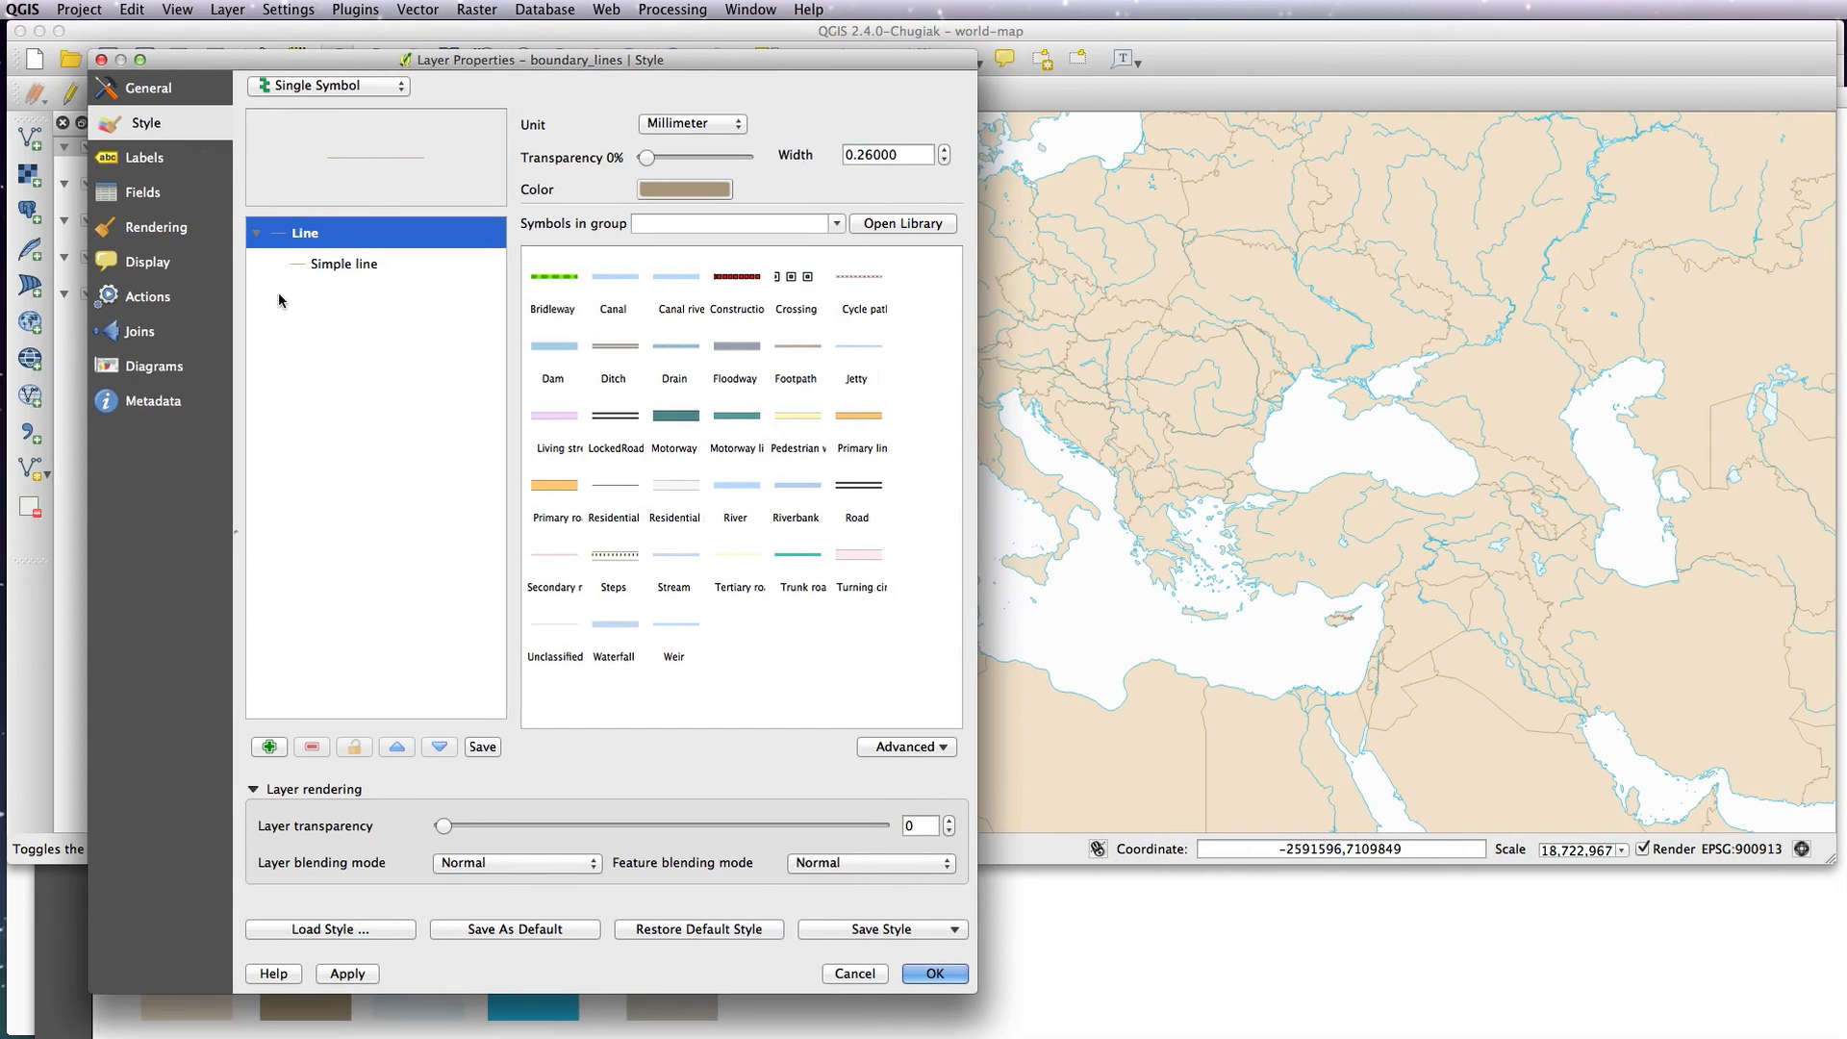
click(323, 265)
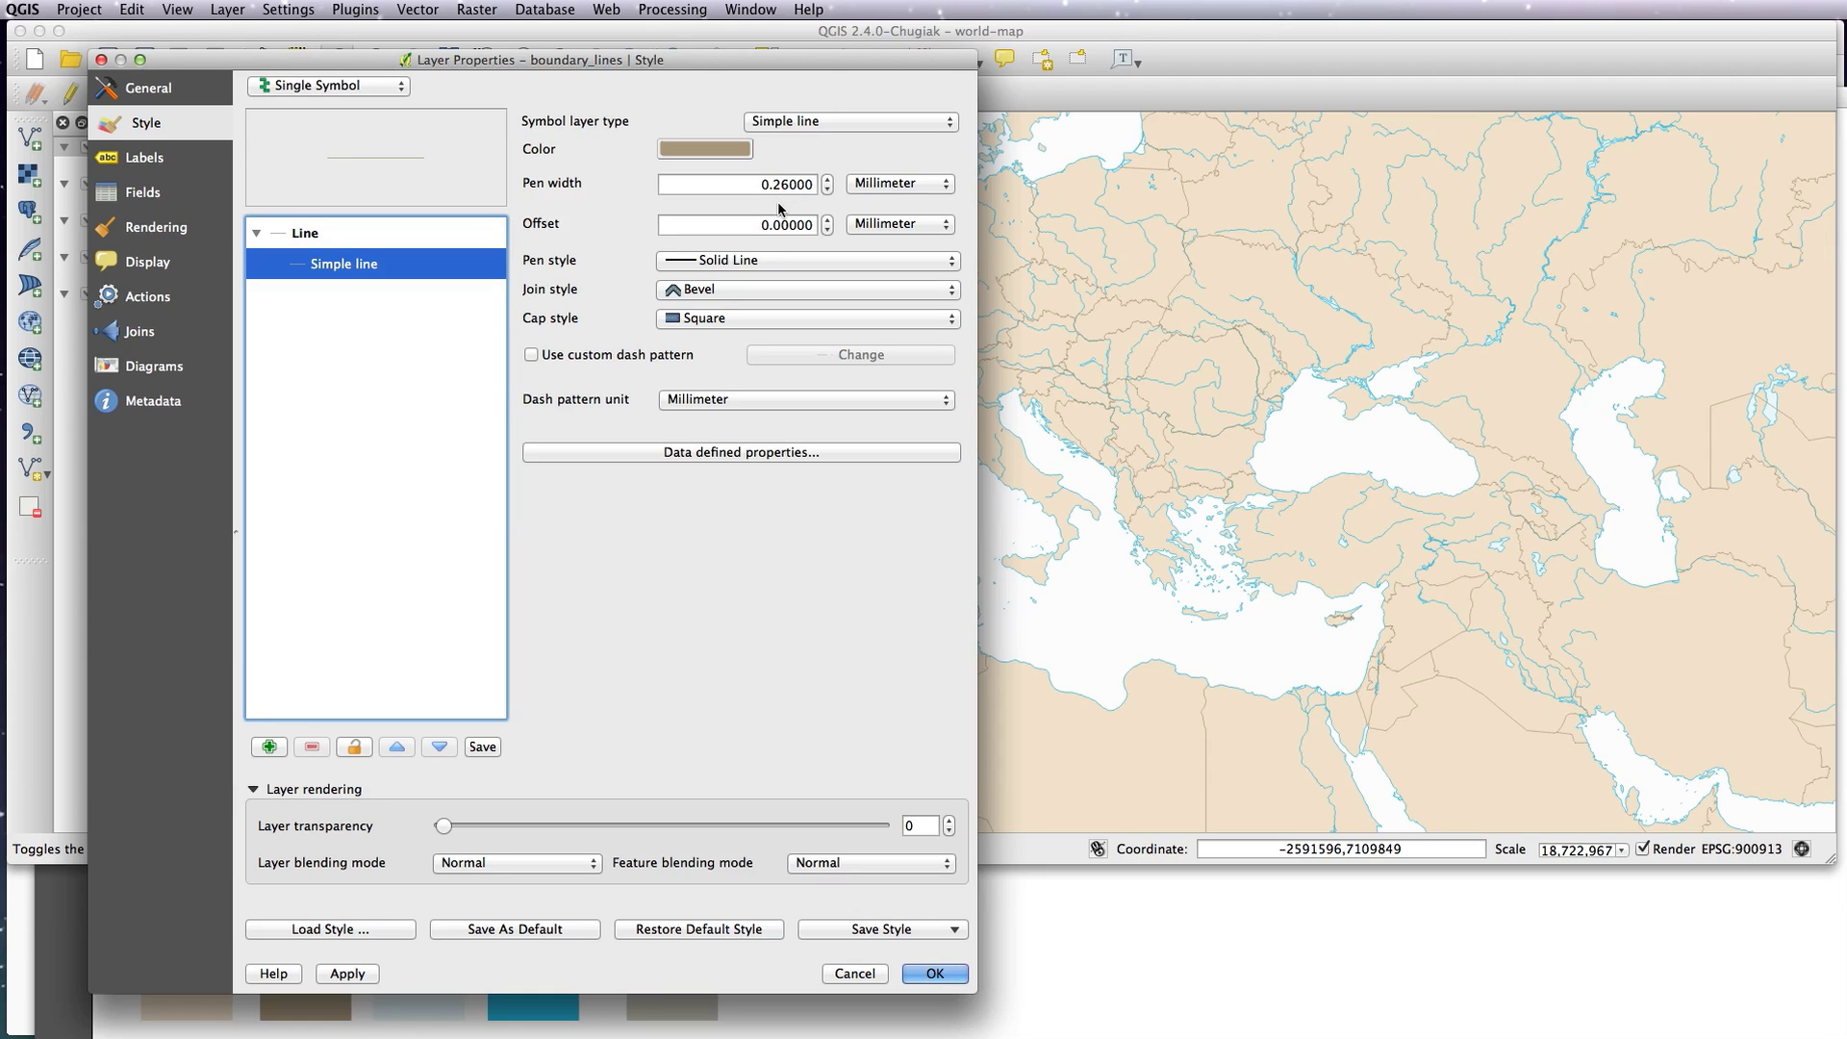
drag(833, 64, 772, 73)
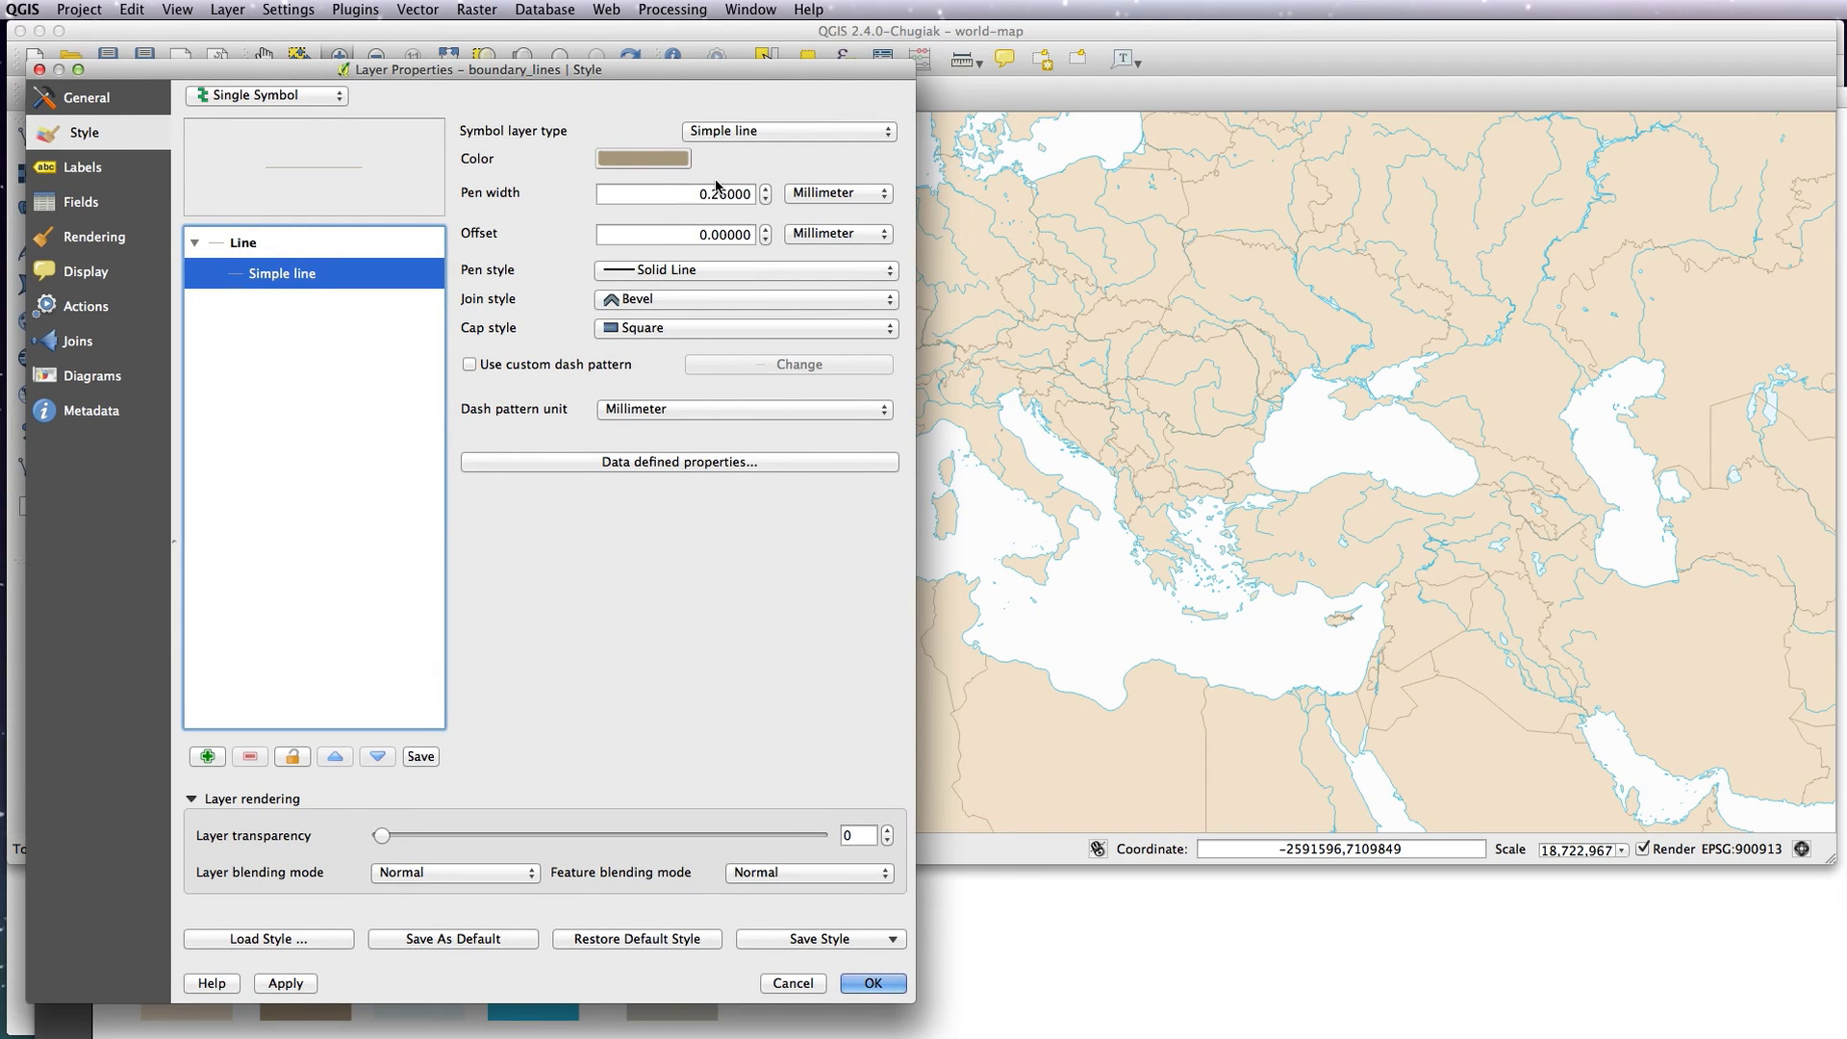
click(712, 195)
drag(713, 195, 731, 195)
text(4)
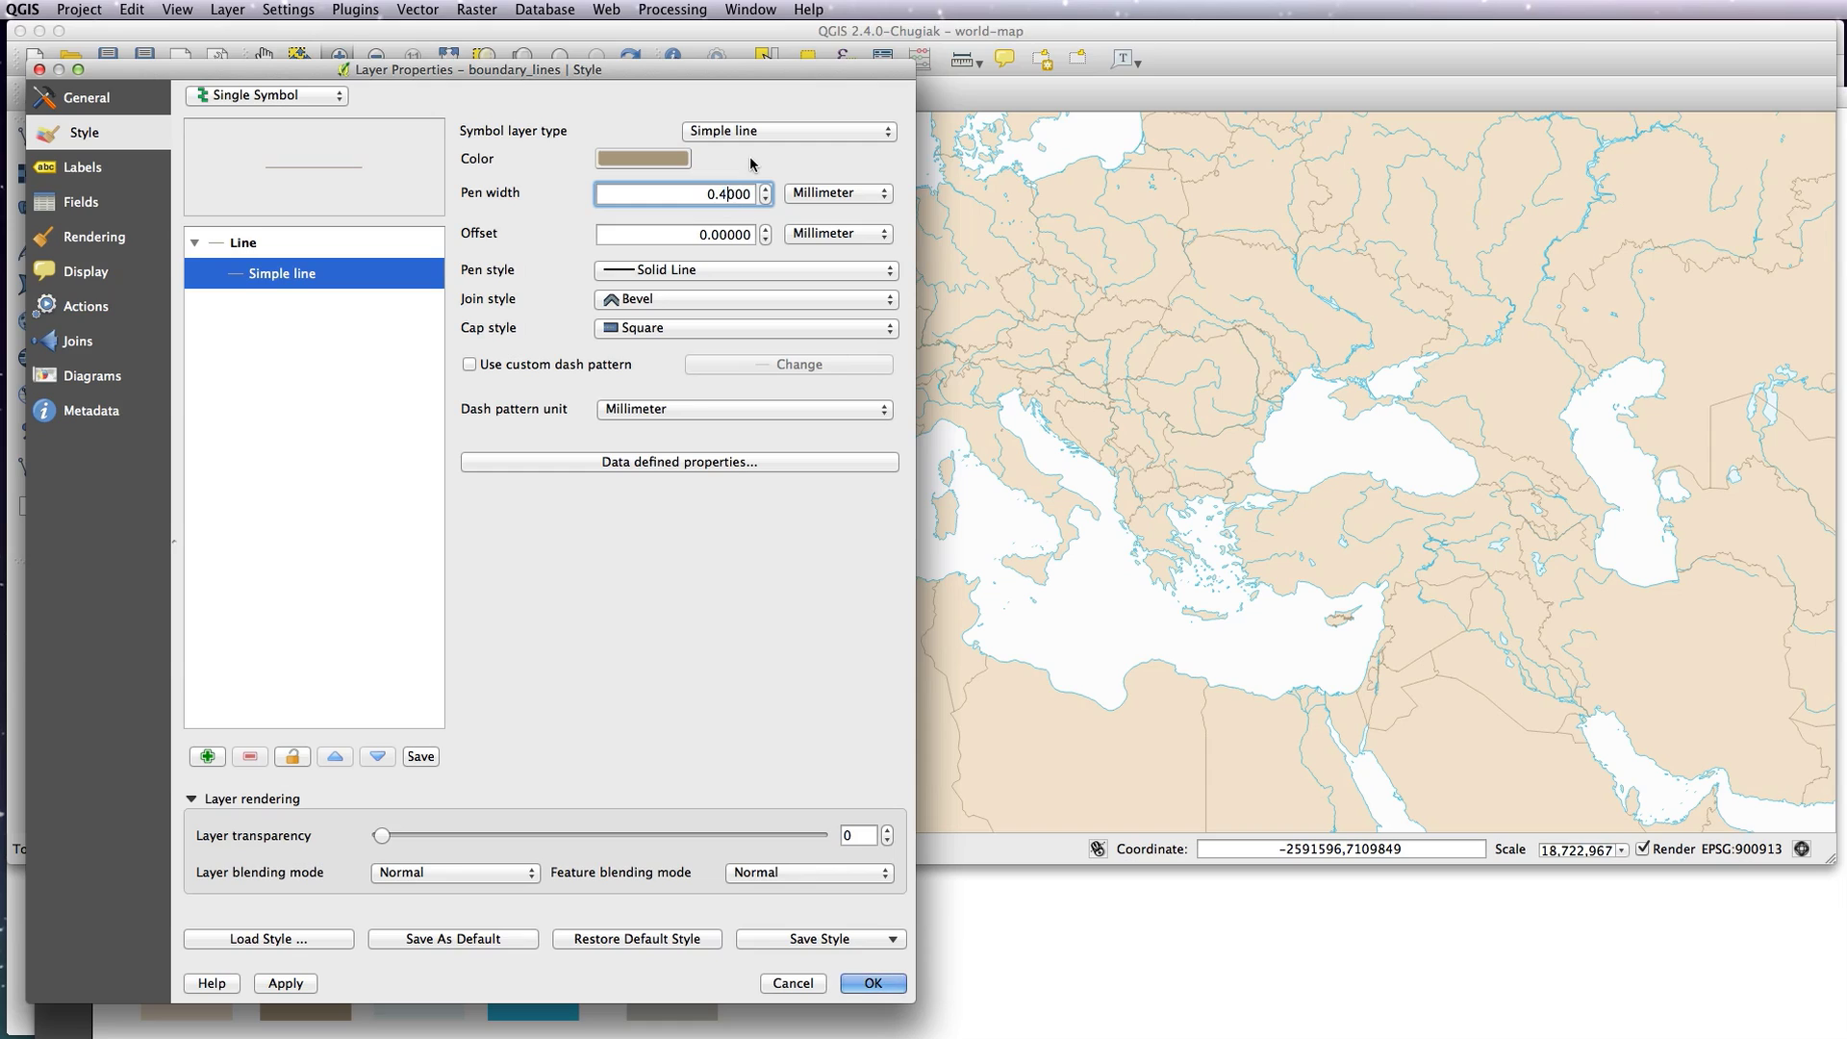
click(294, 985)
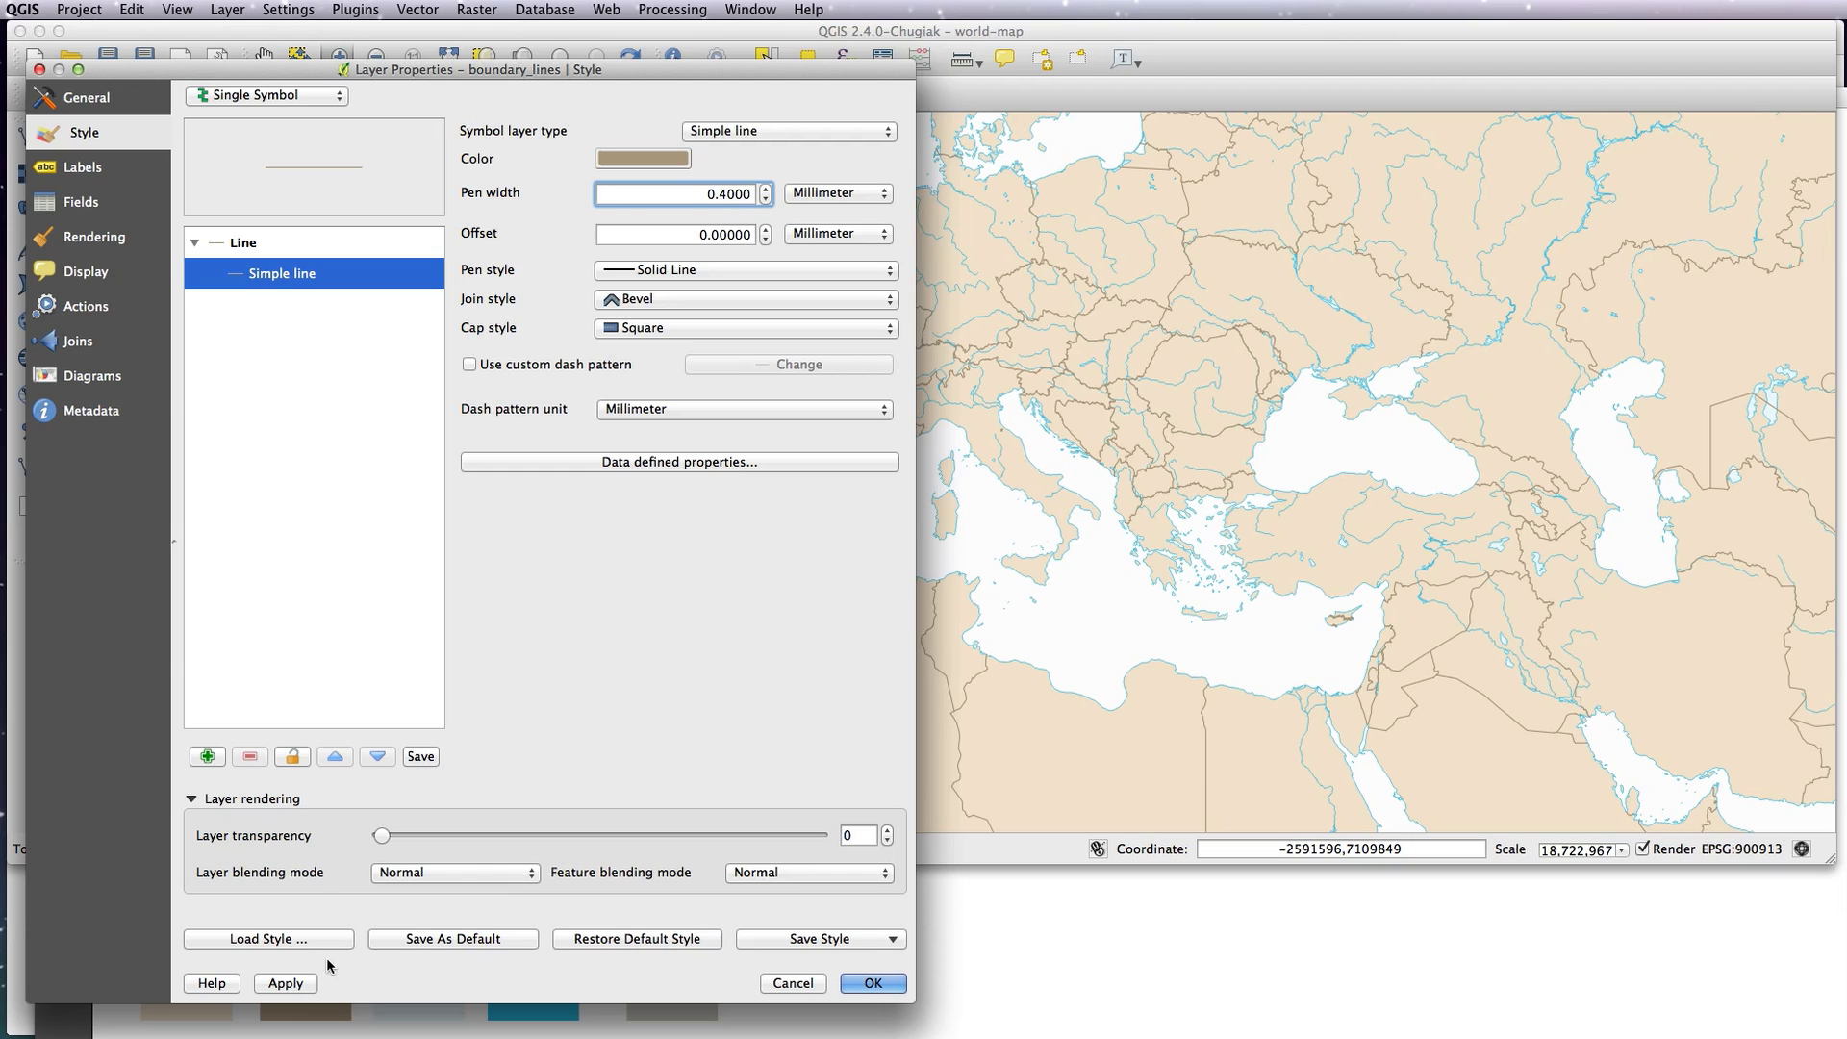
click(872, 982)
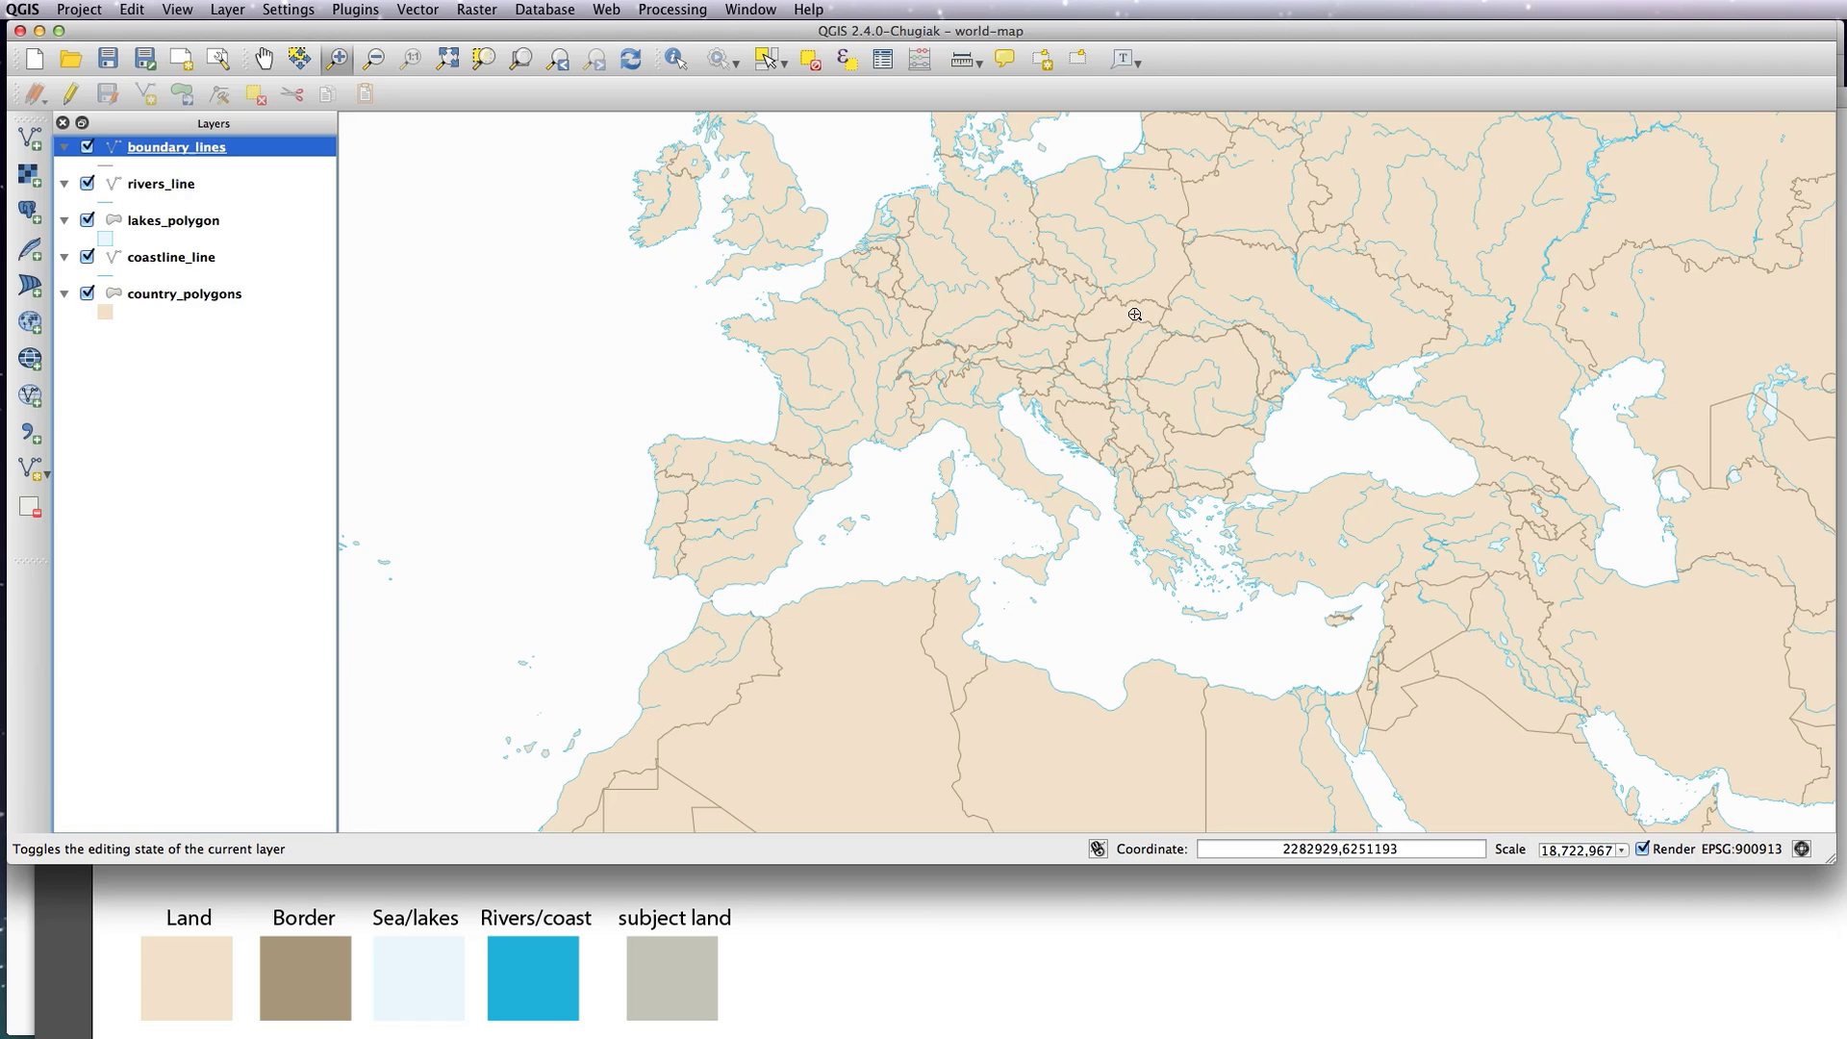
- Zoom the map out by a factor of two and toggle the Map Navigation toolbar off and on
key(ctrl+minus)
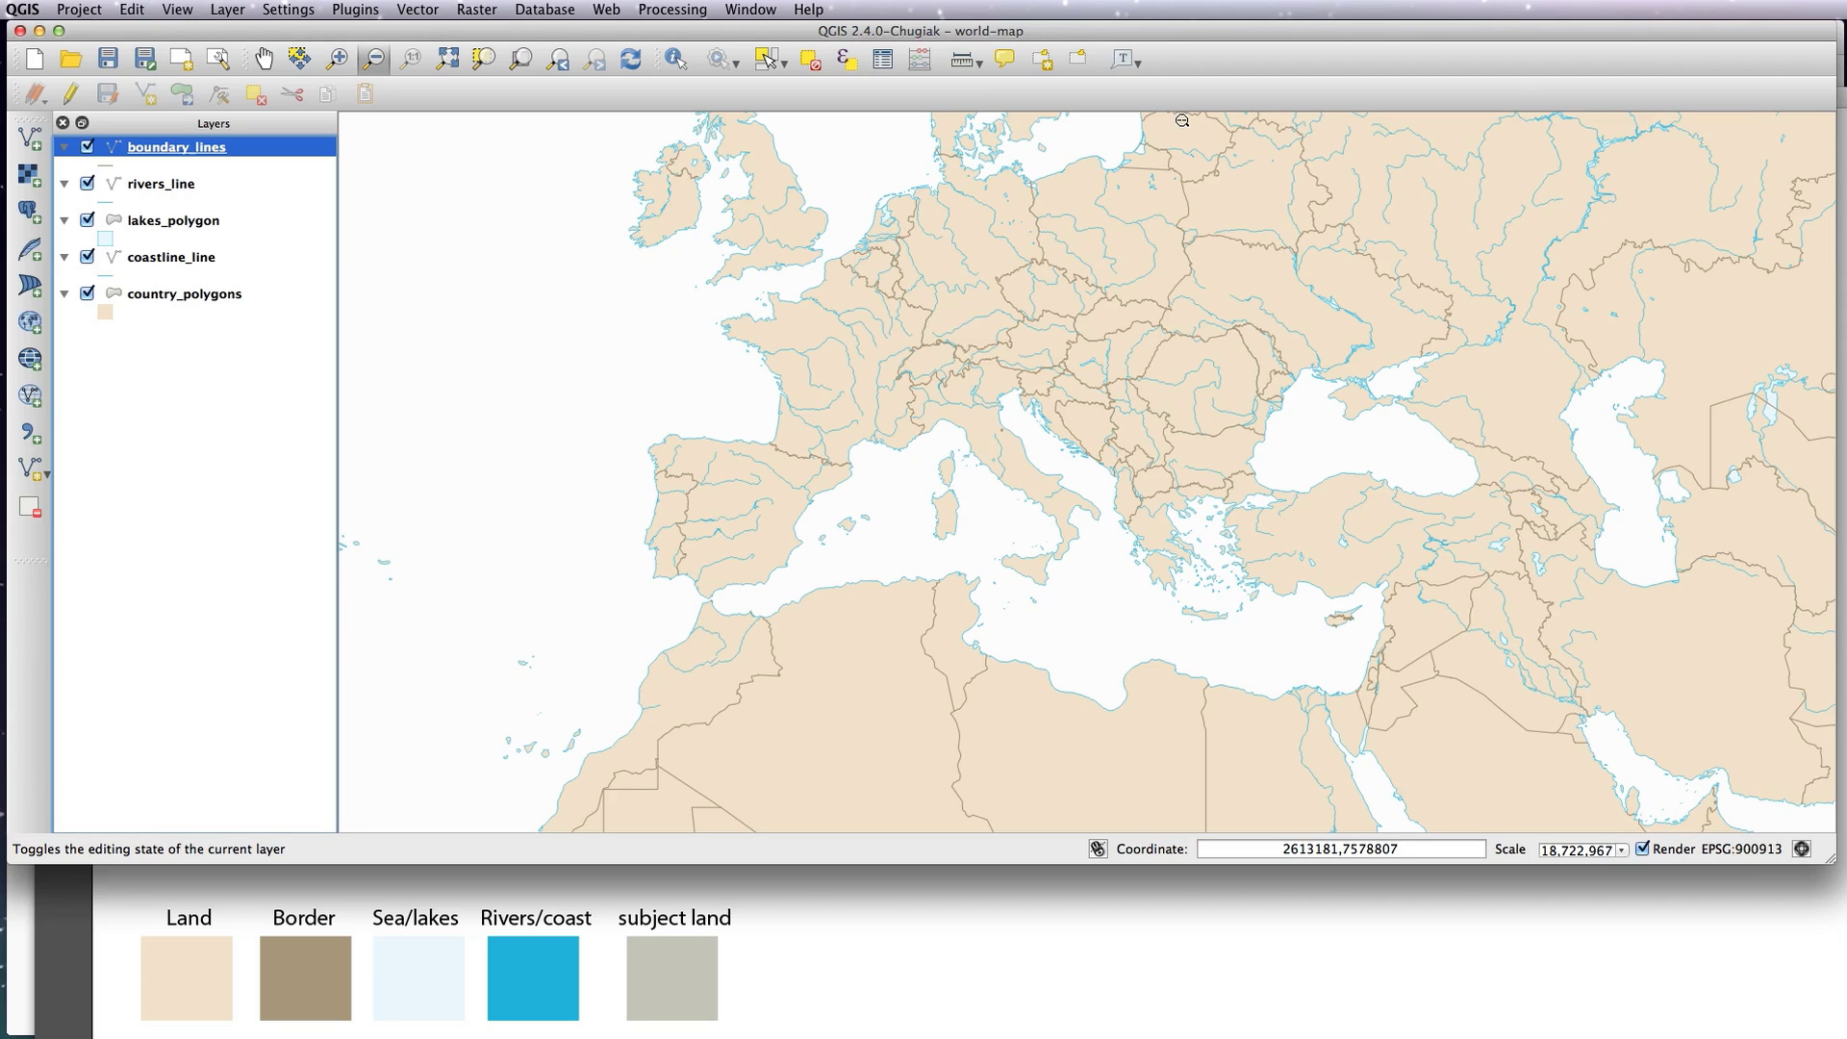
click(1122, 390)
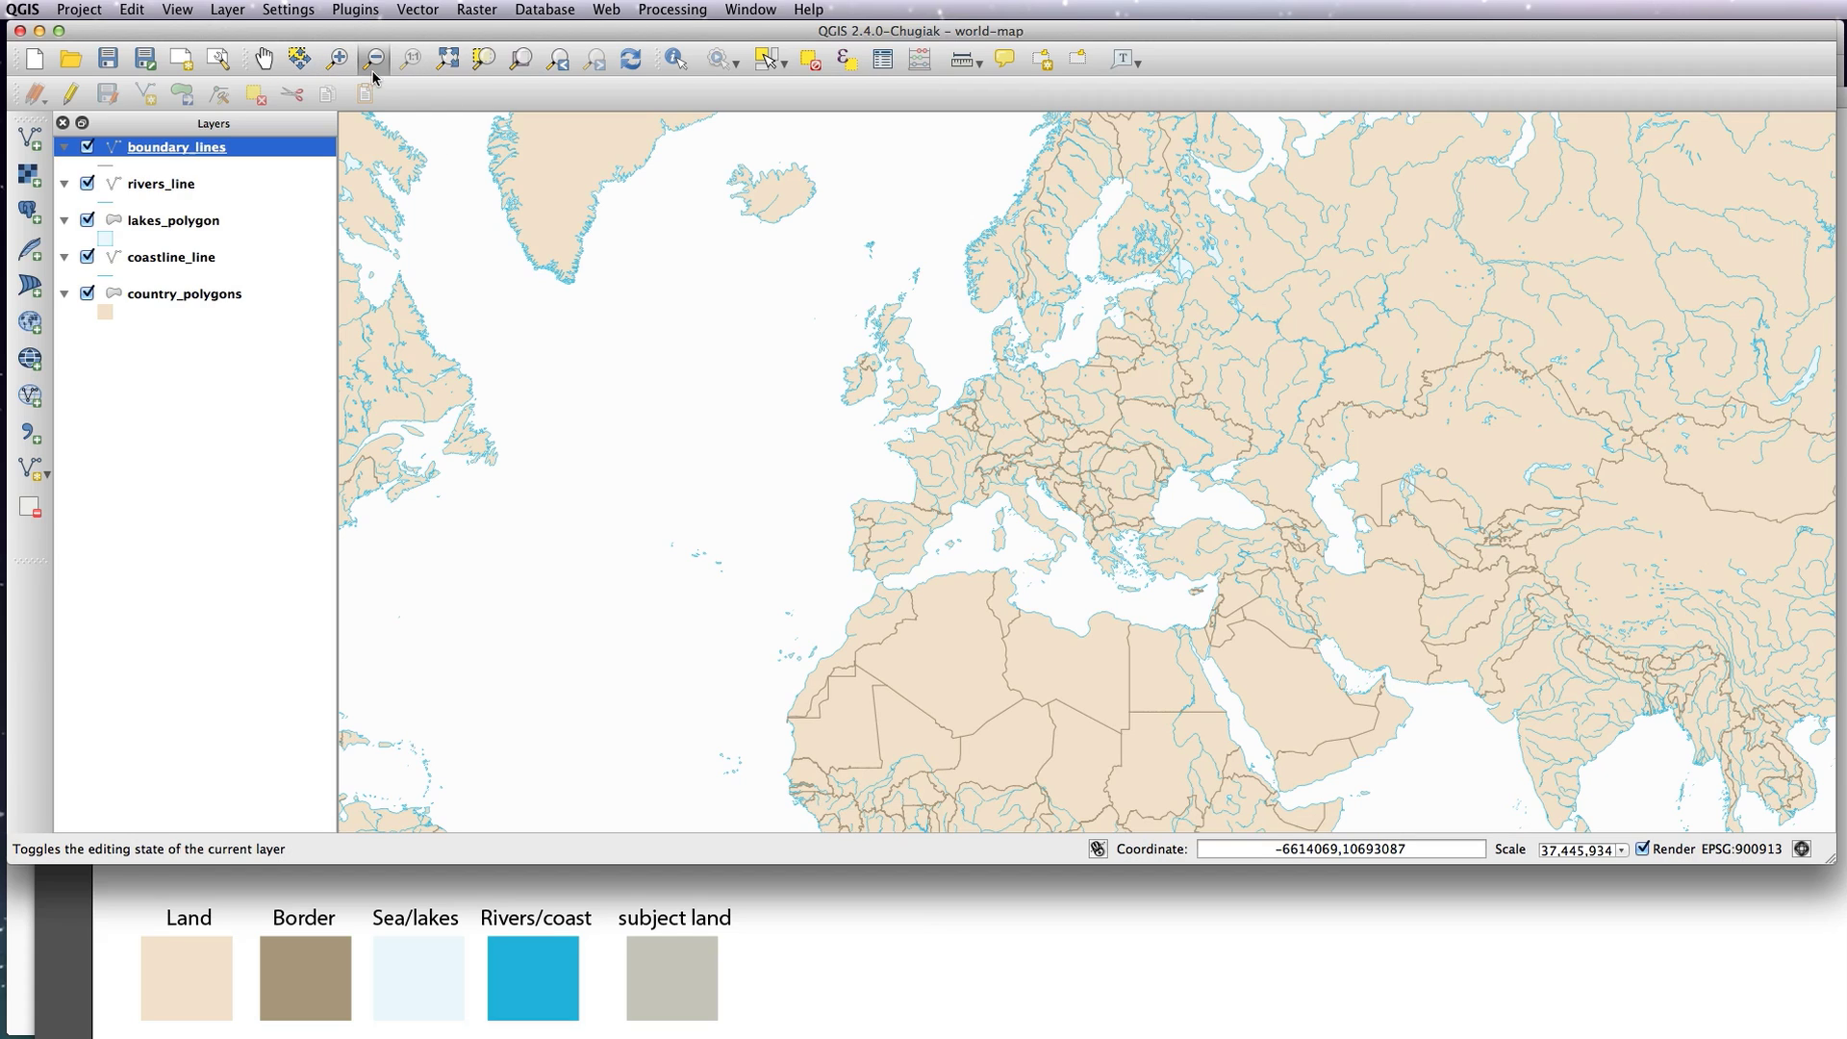
click(169, 12)
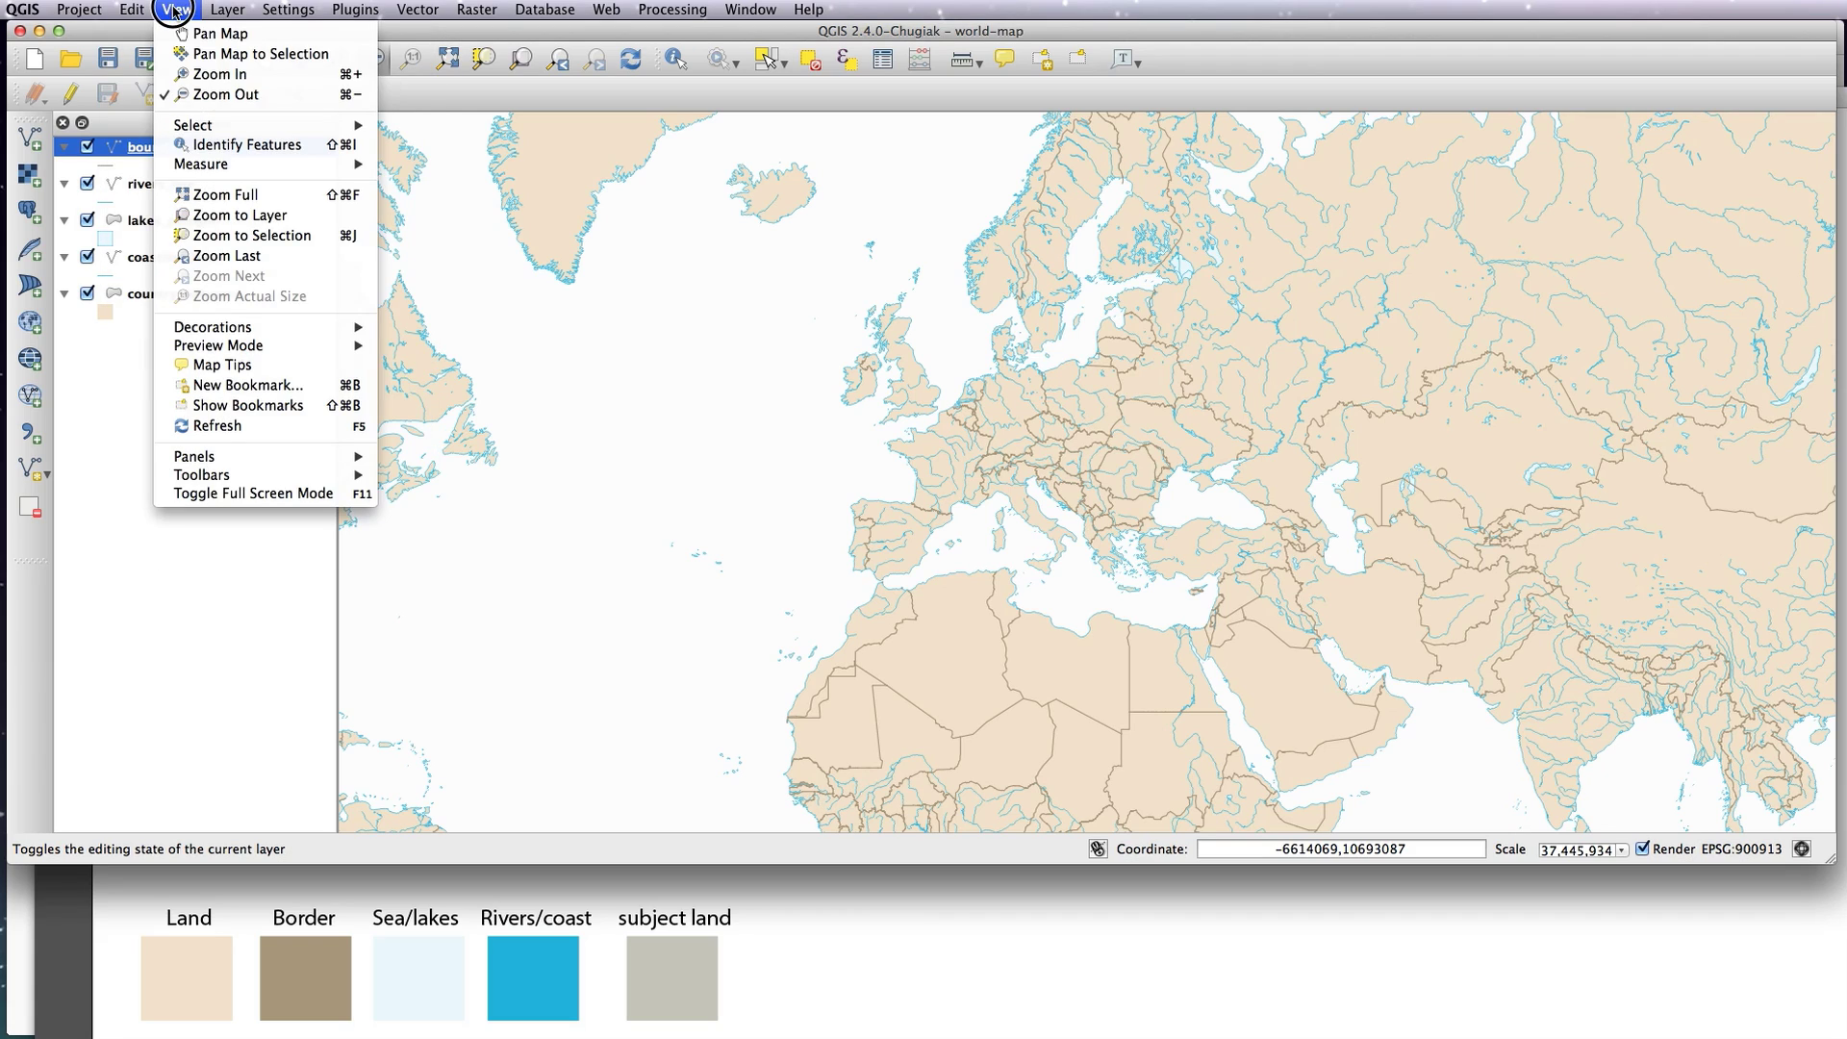
mouse_move(268, 475)
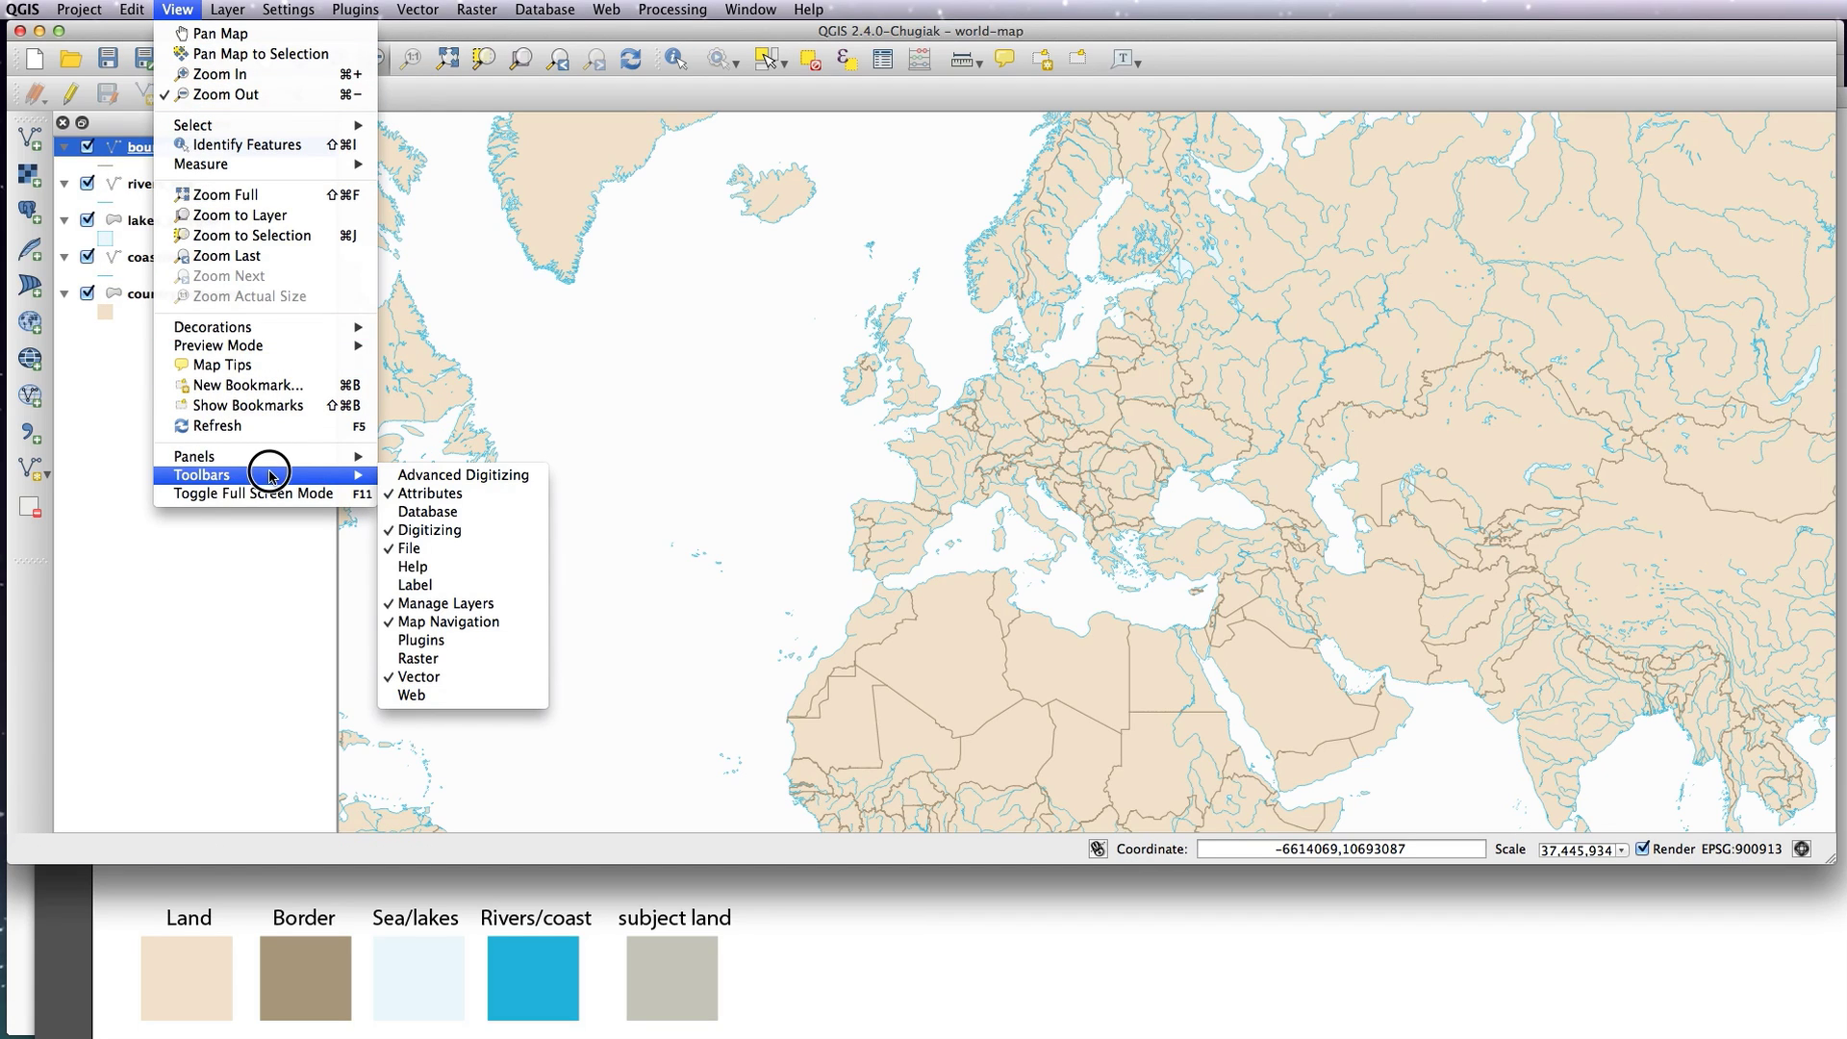
click(462, 623)
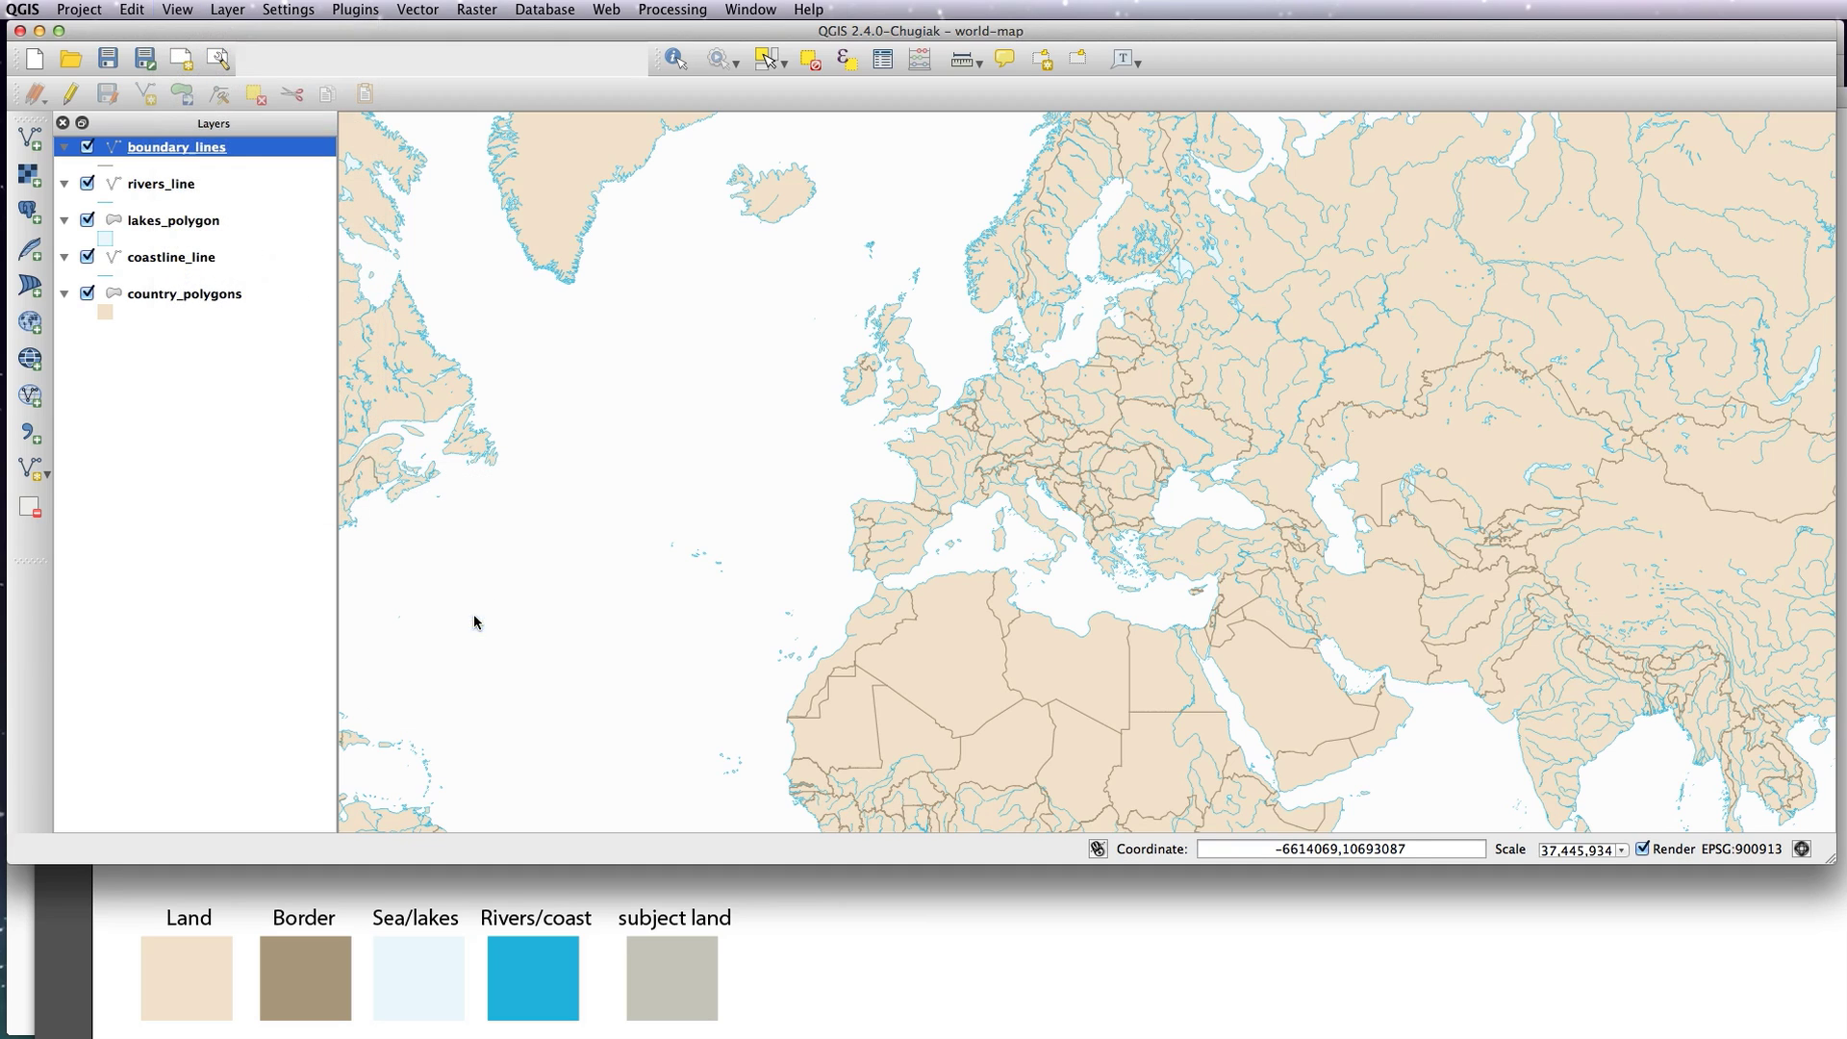
click(183, 7)
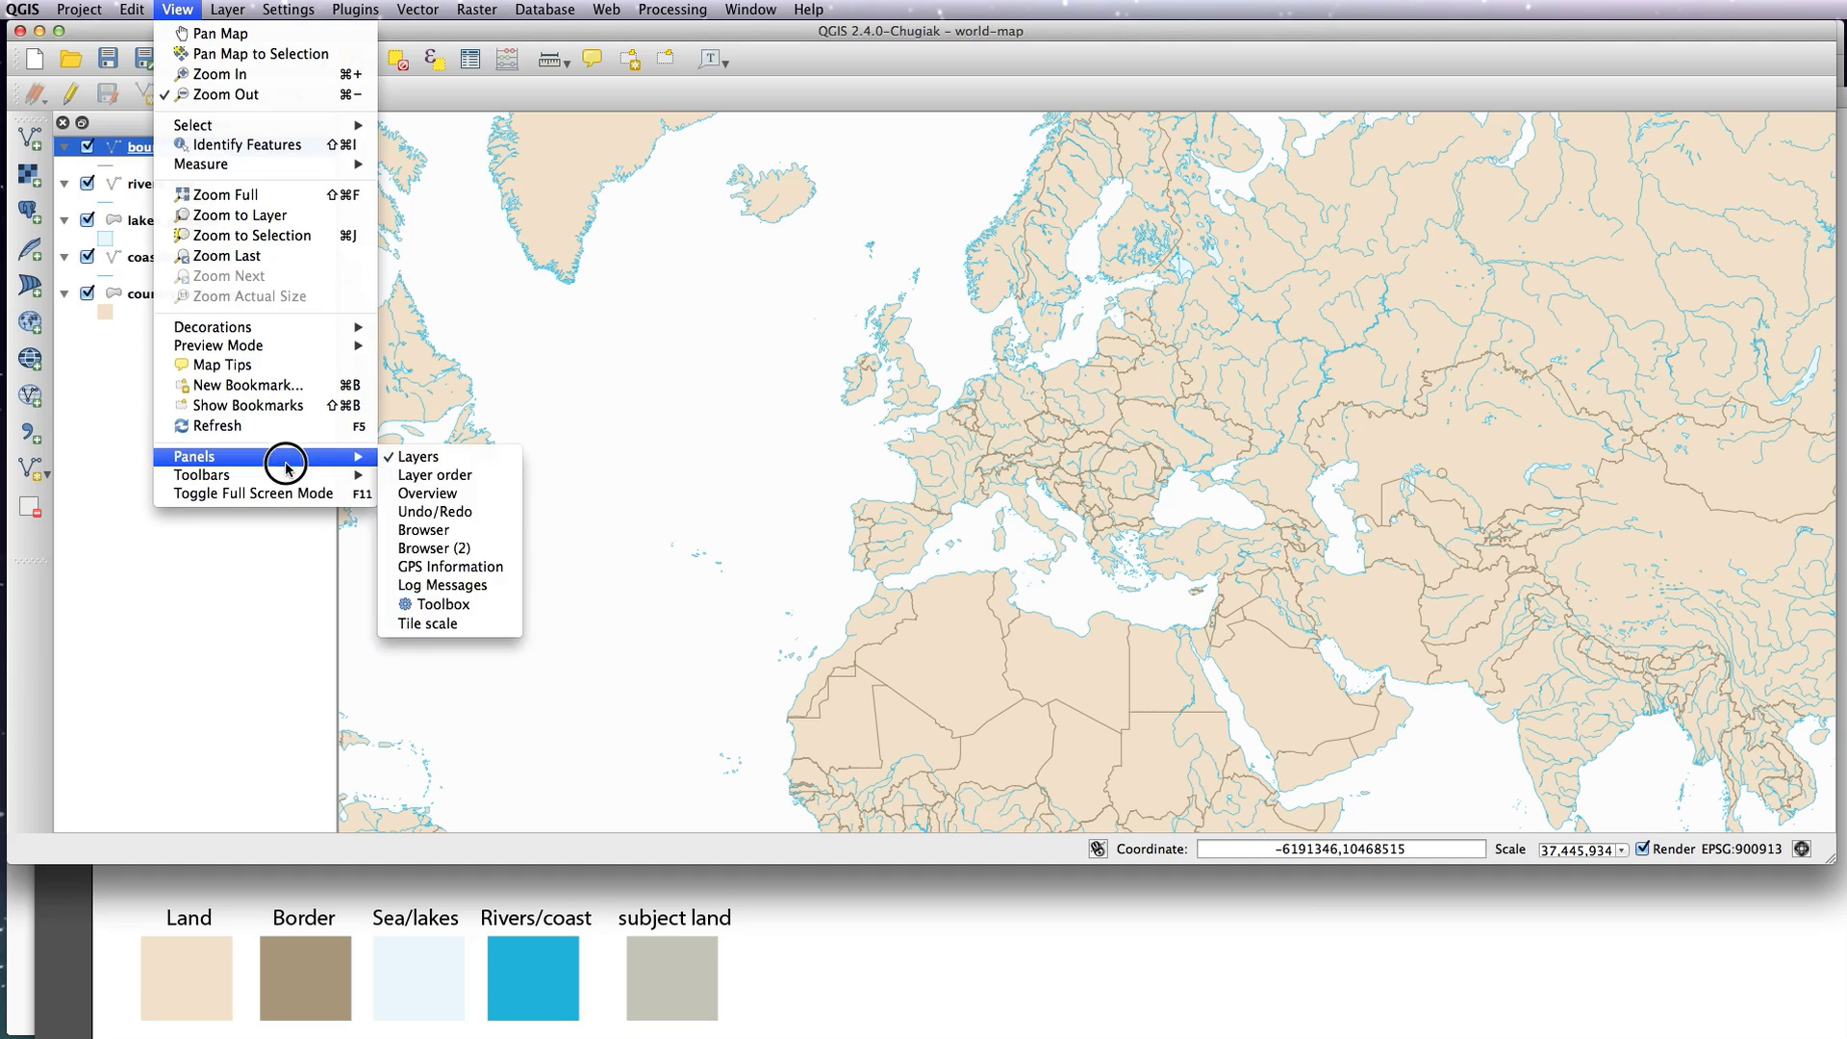
click(423, 621)
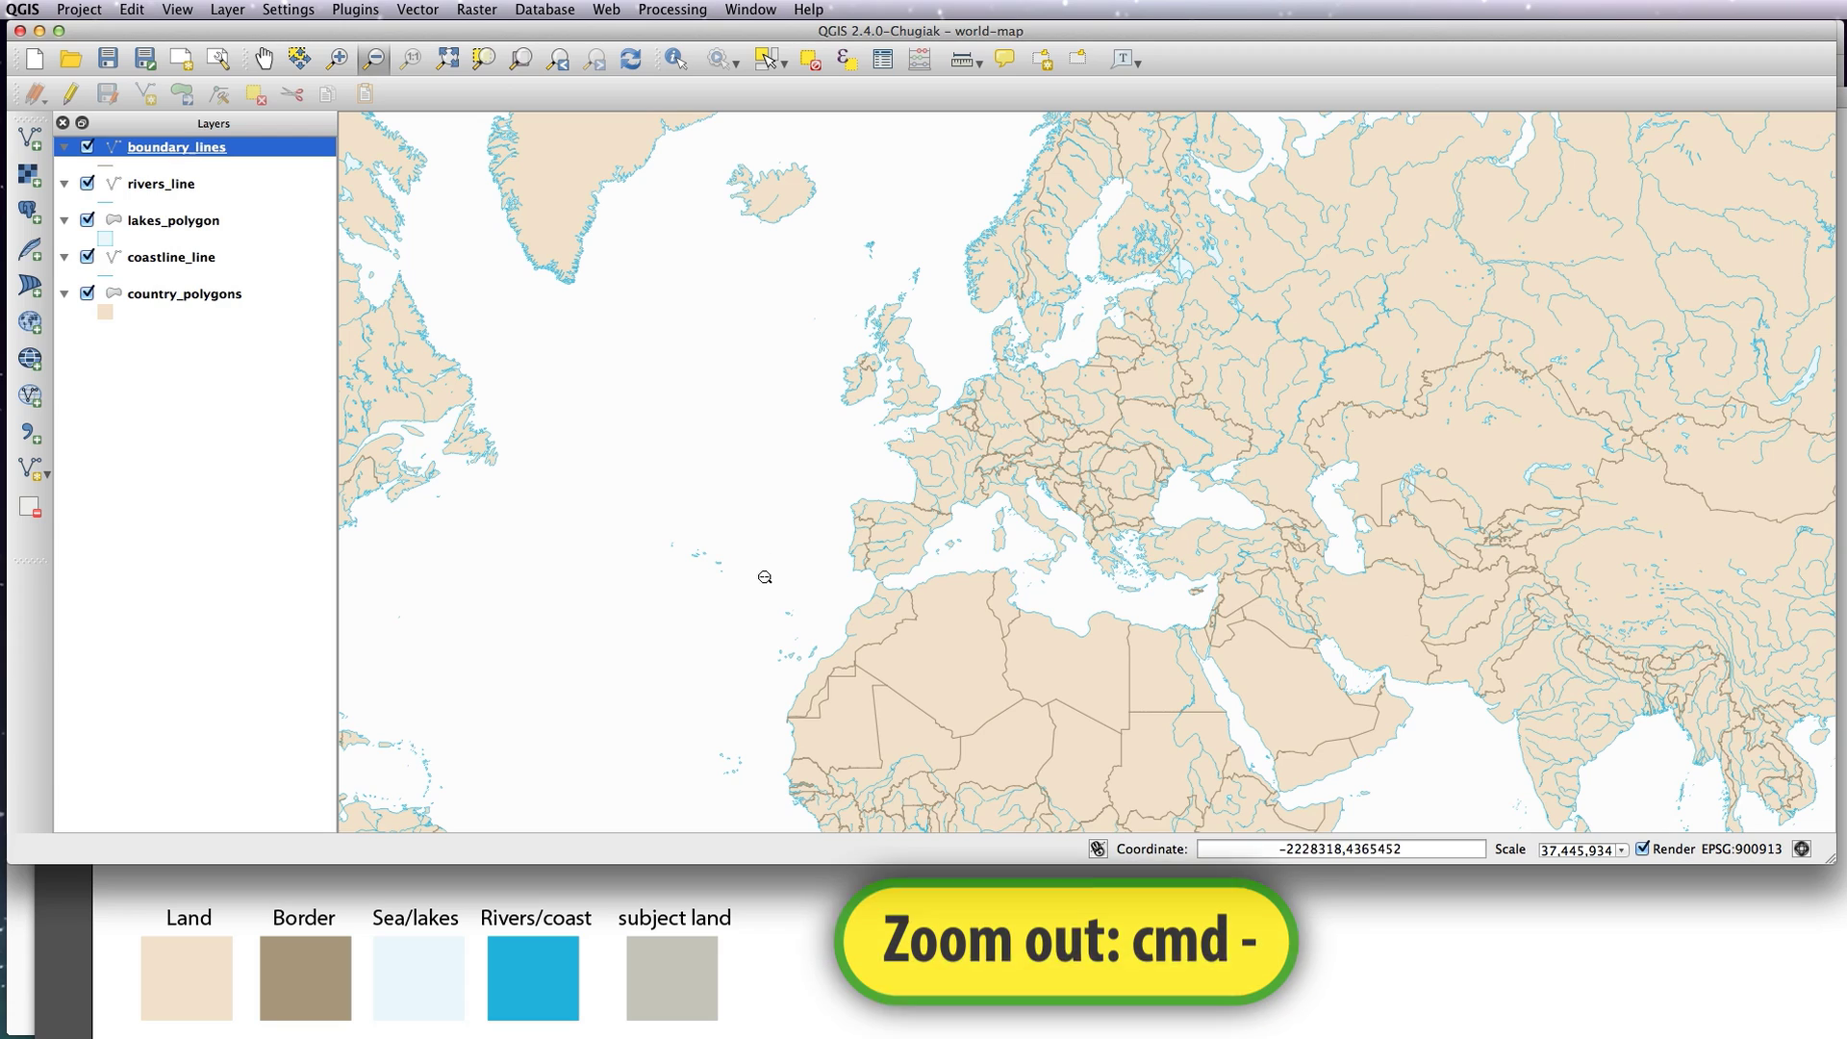
key(super+minus)
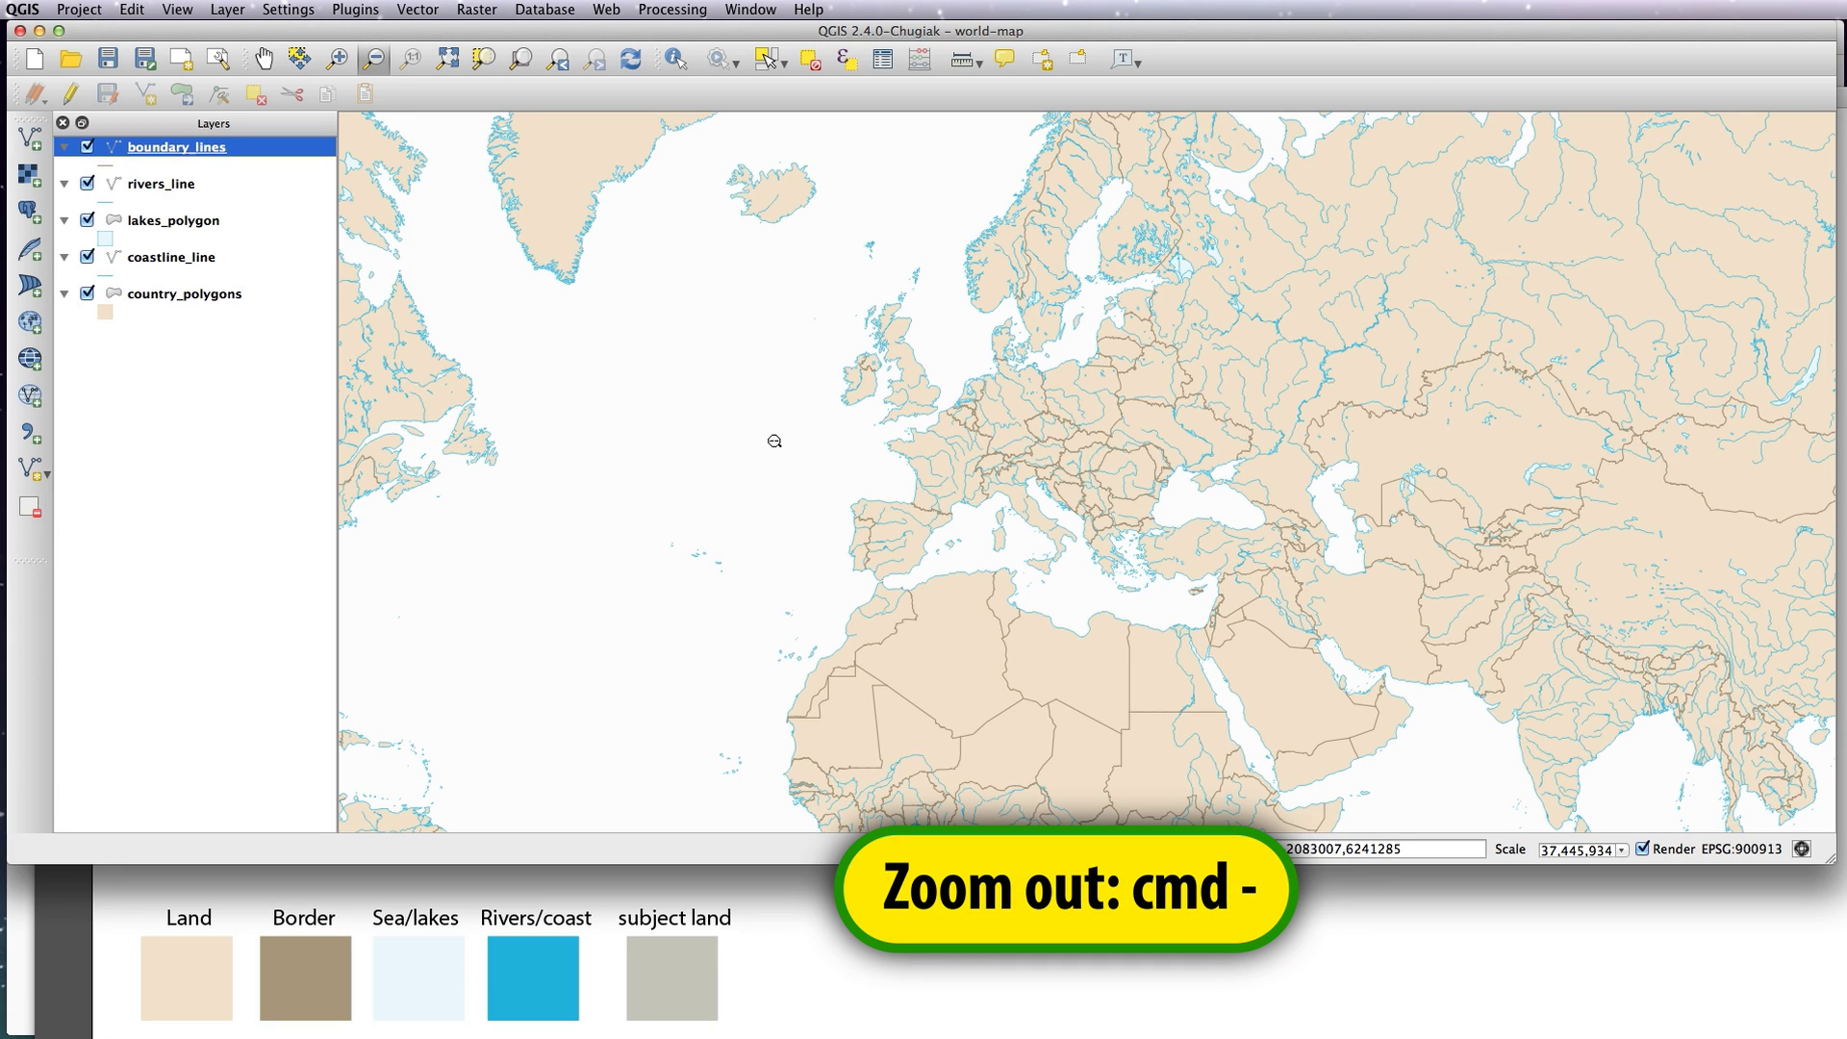
key(super+plus)
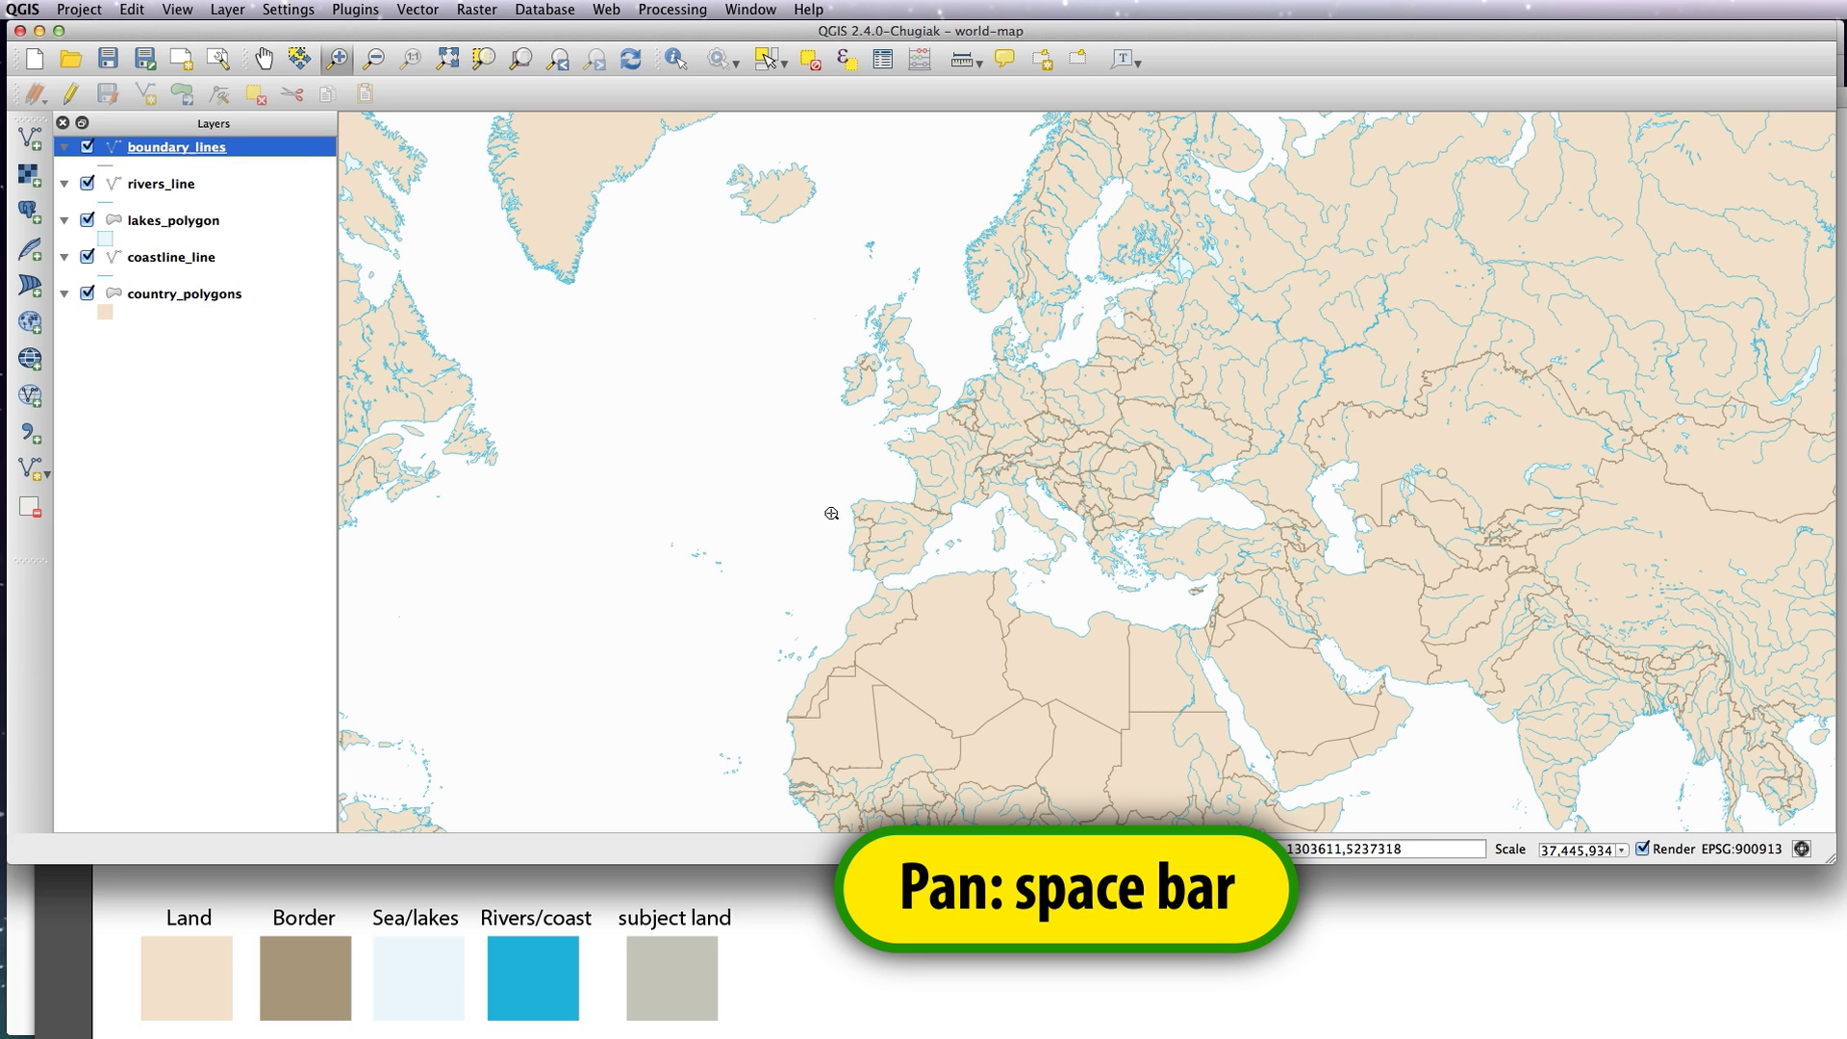
key(space)
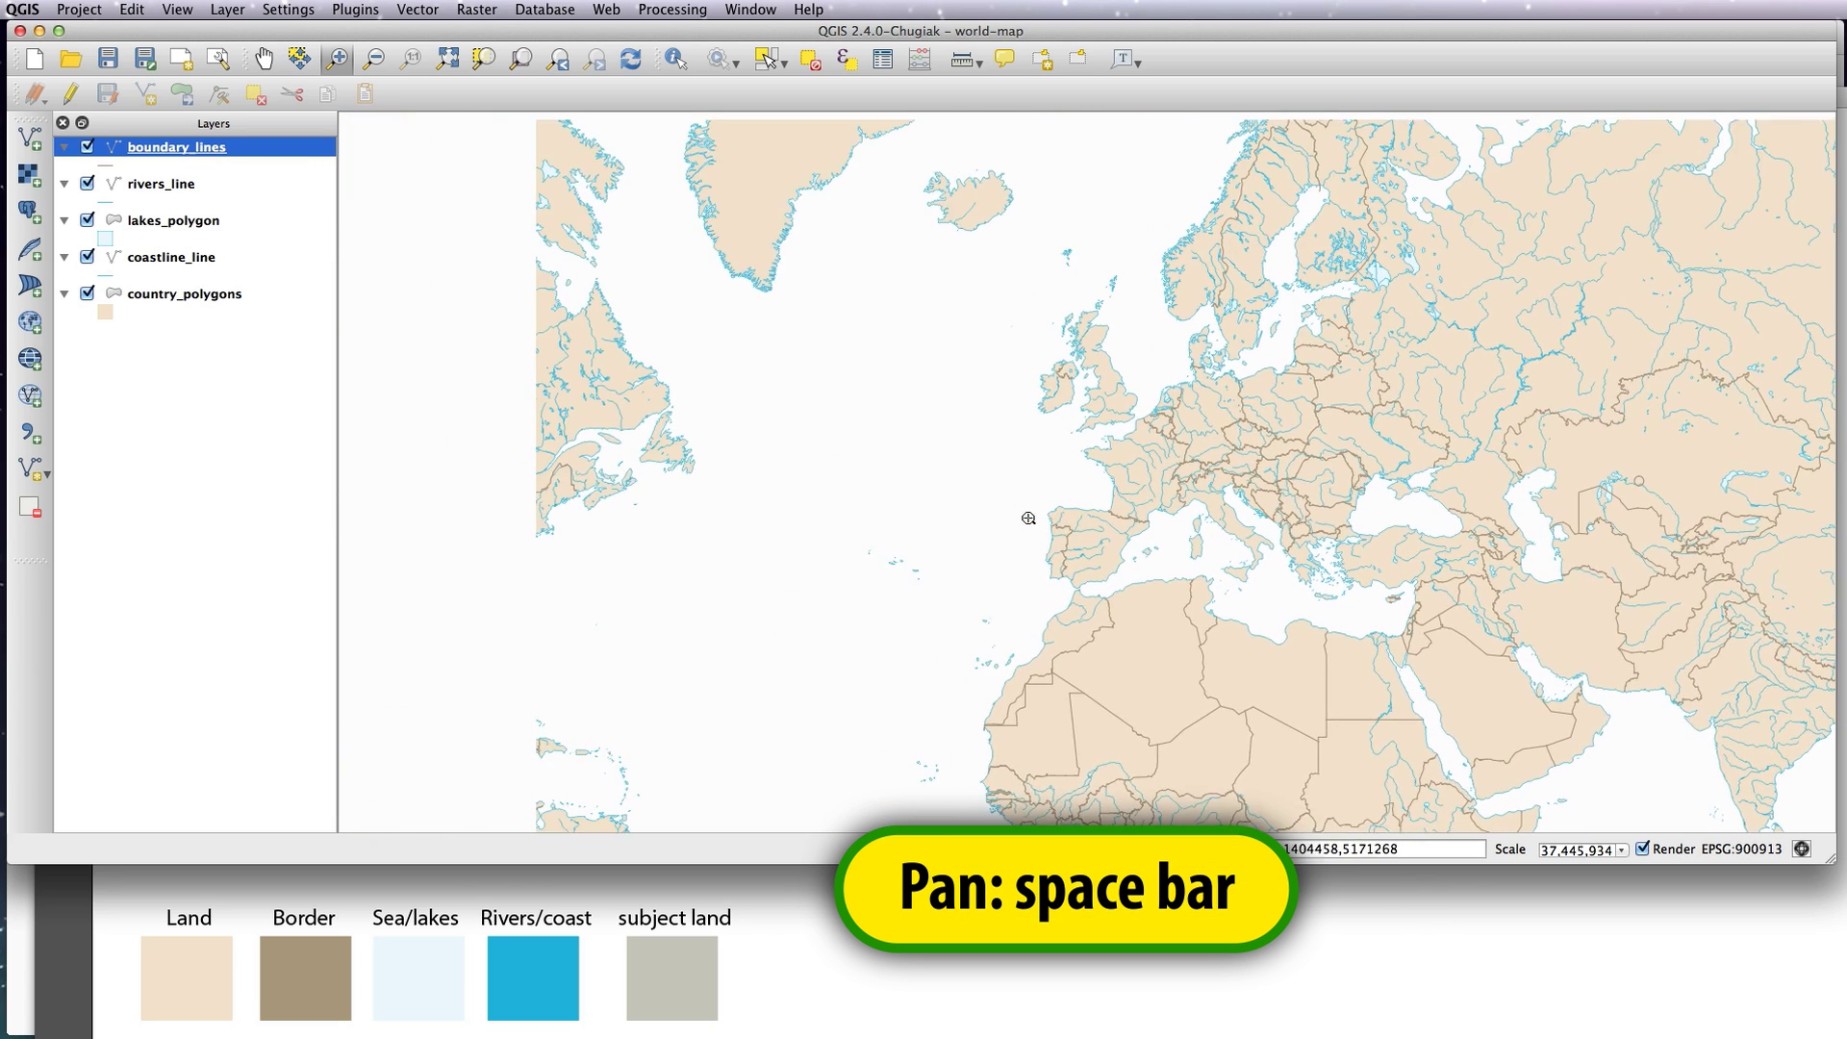
key(space)
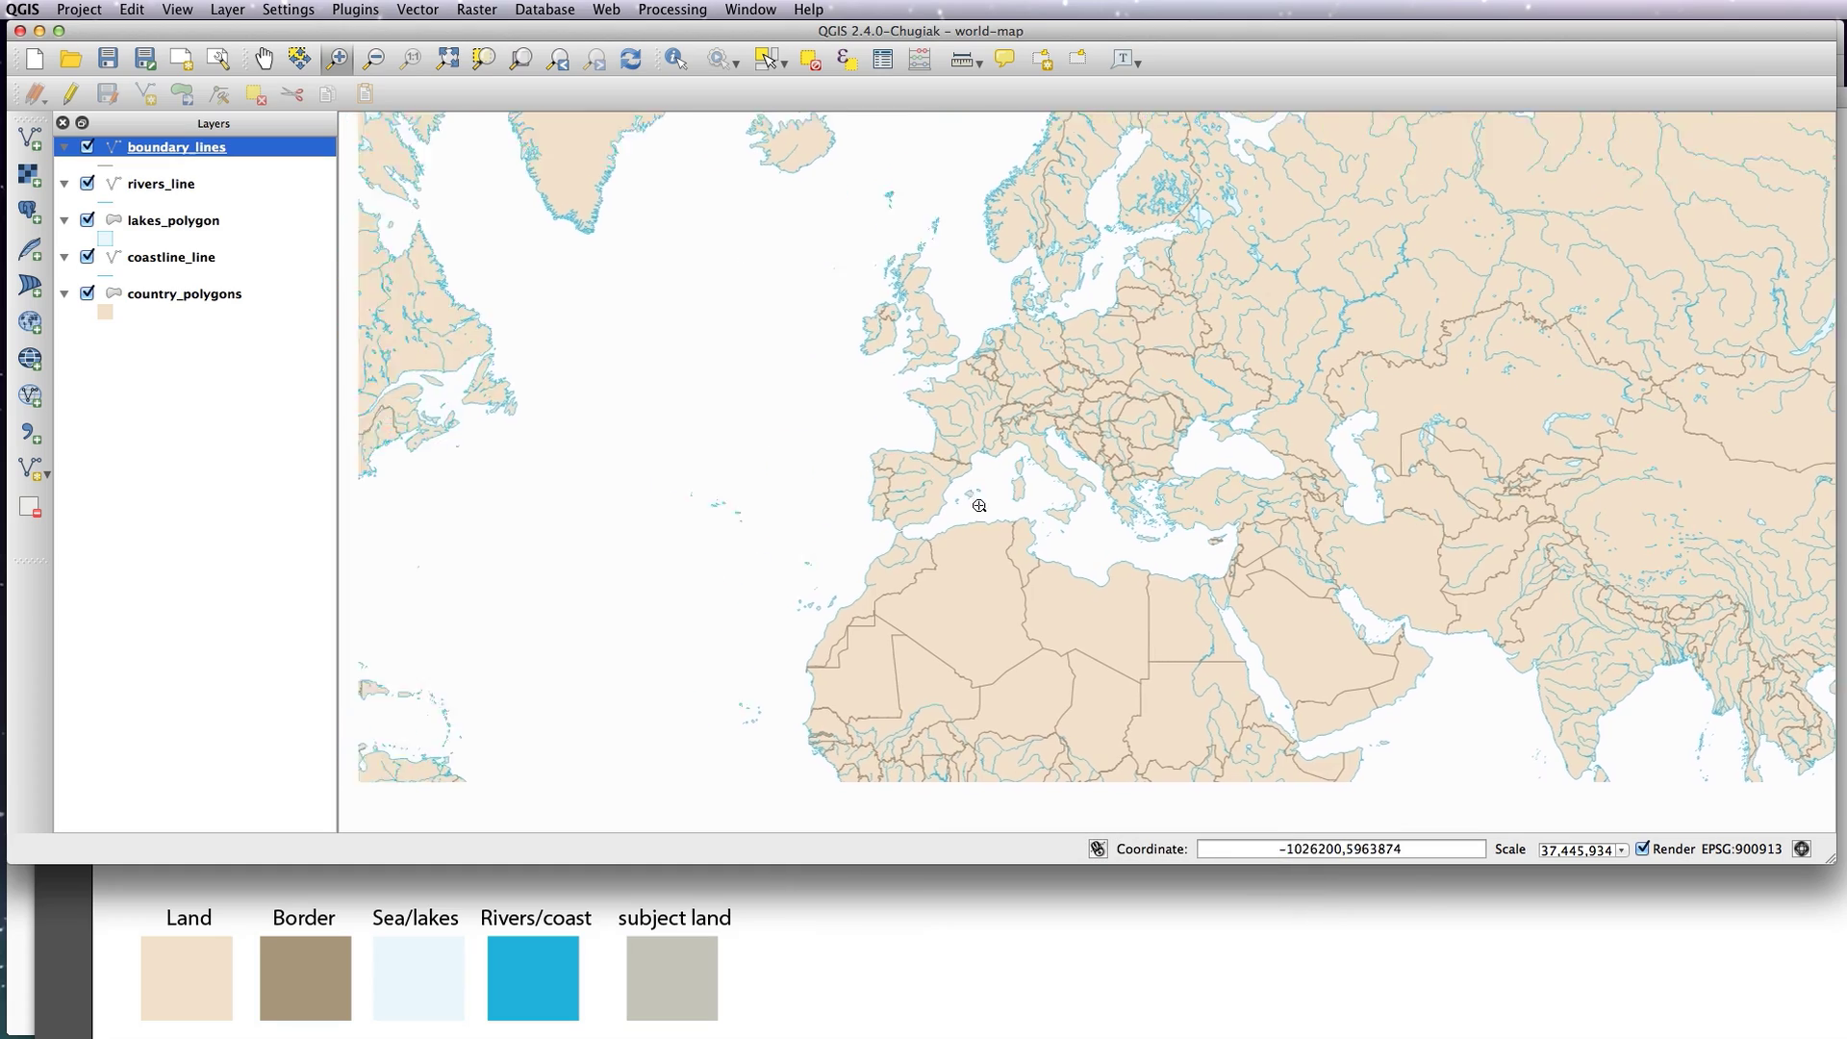
key(space)
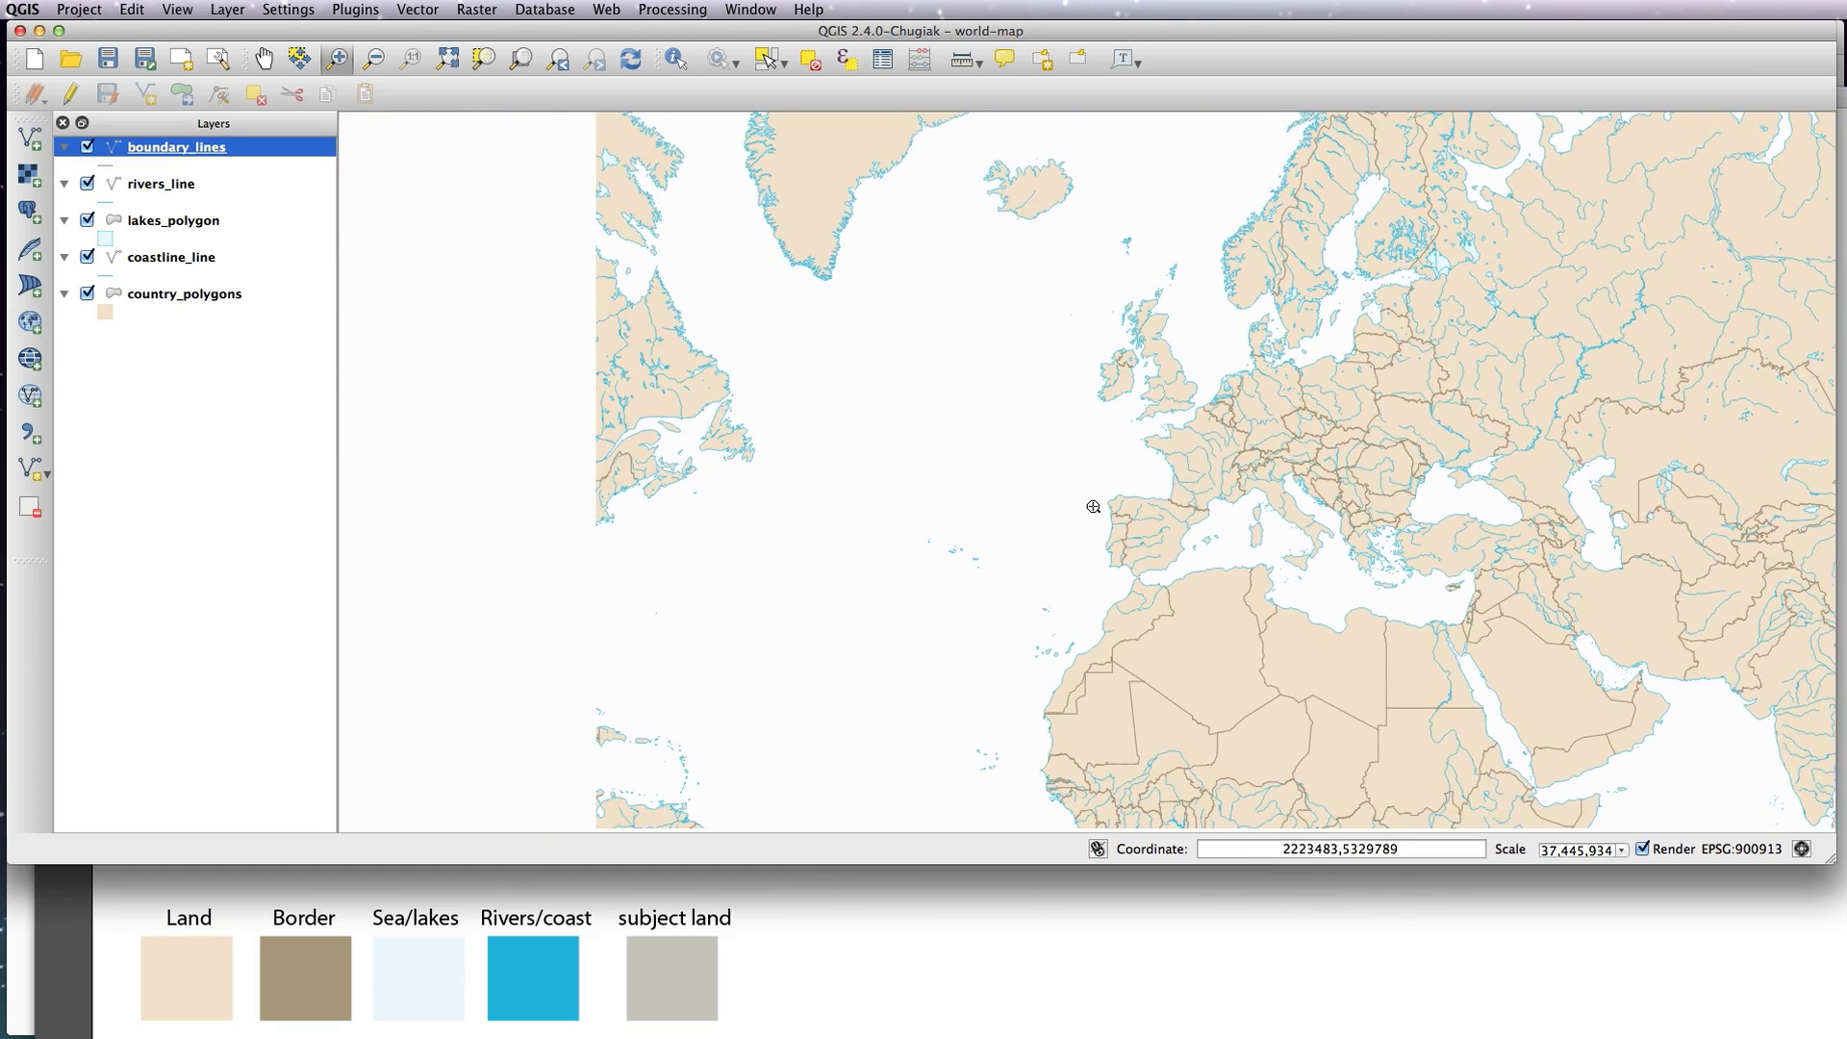
key(space)
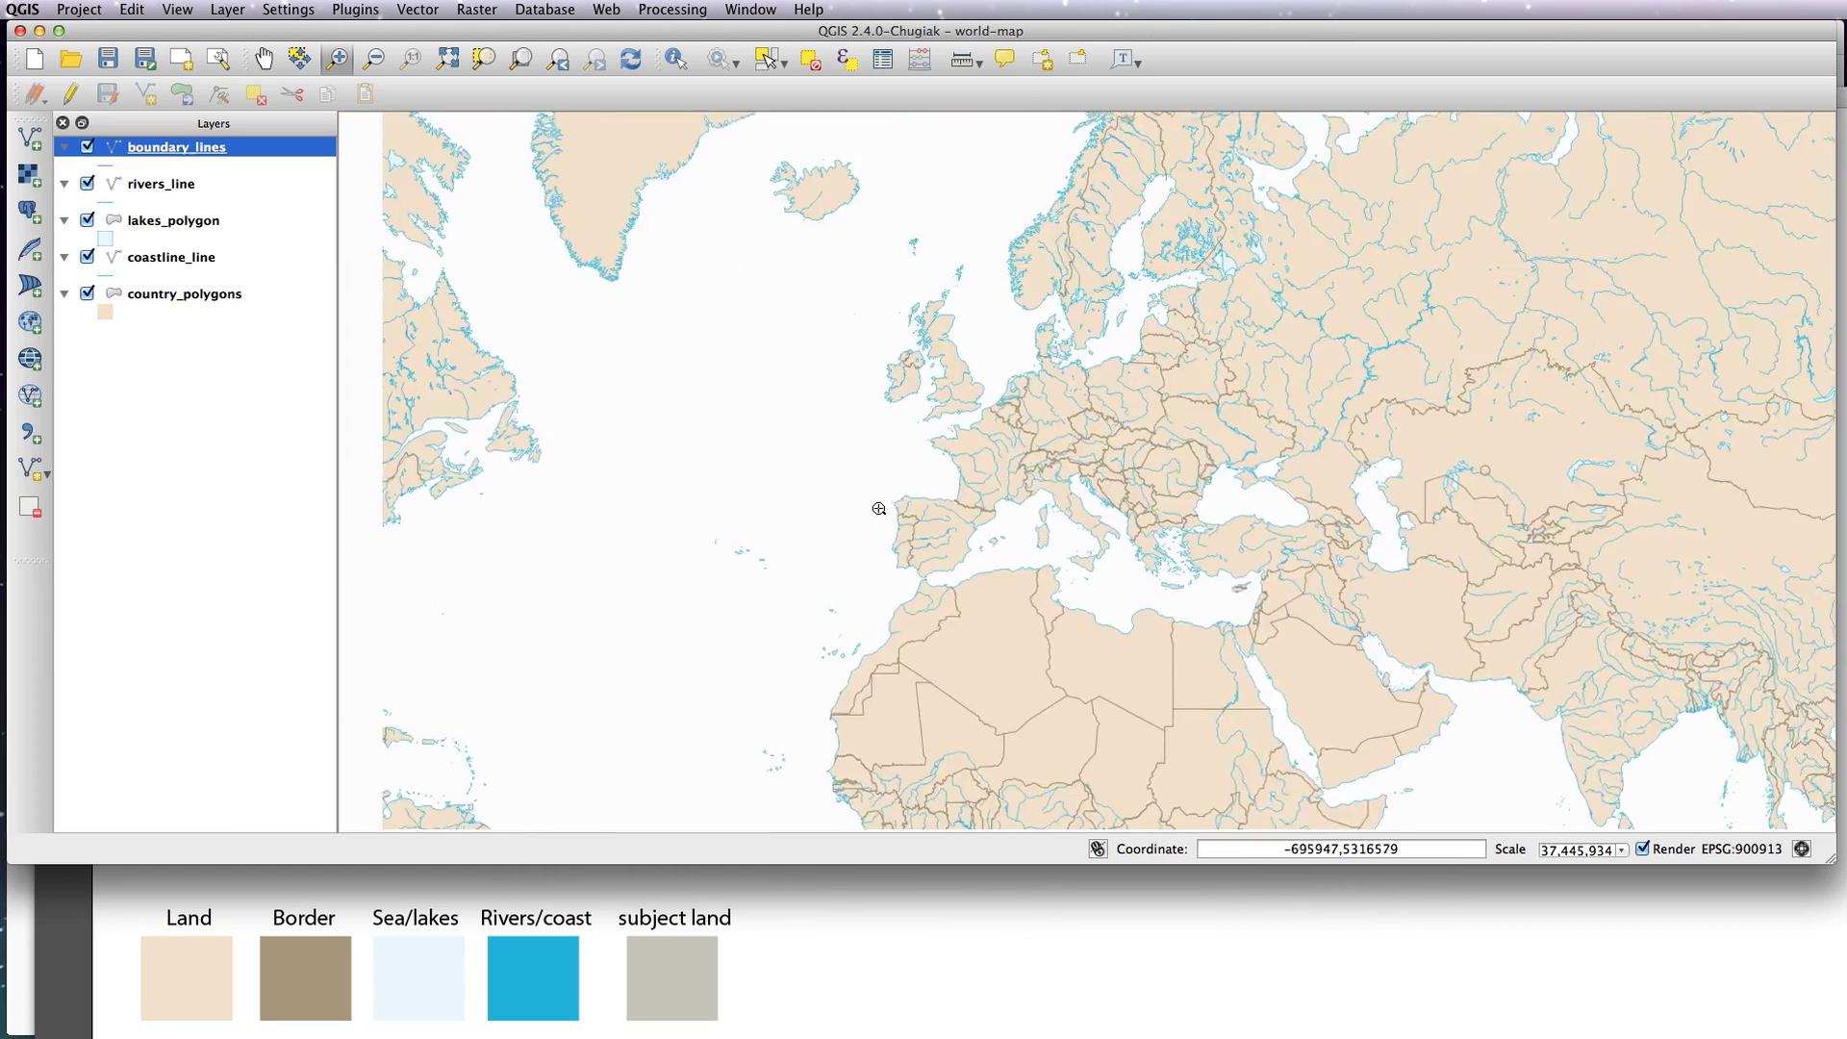